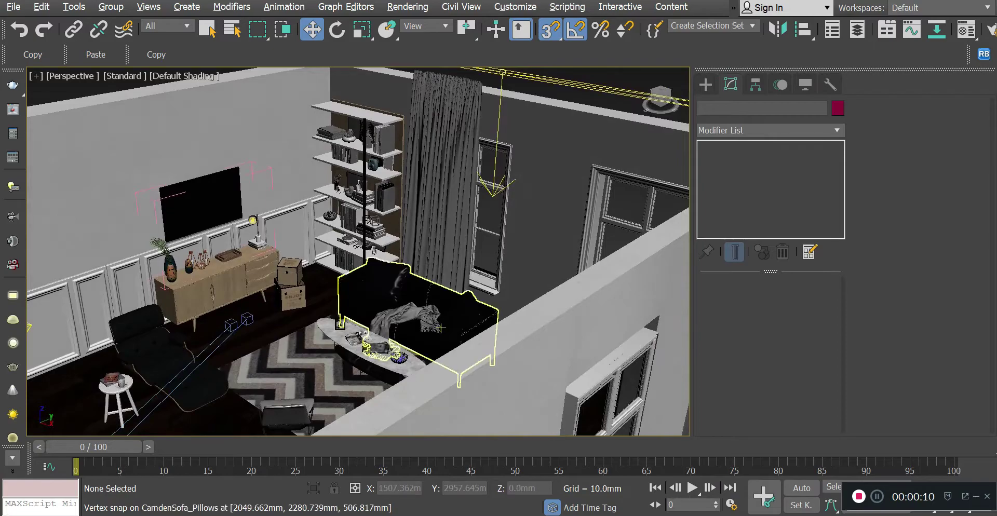
Turn on edged-face display in the perspective viewport and examine the furnished living room from several angles.
key("F4")
mouse_move(376, 314)
middle_mouse_down("alt")
mouse_move(475, 312)
mouse_move(424, 296)
mouse_move(401, 307)
middle_mouse_up("alt")
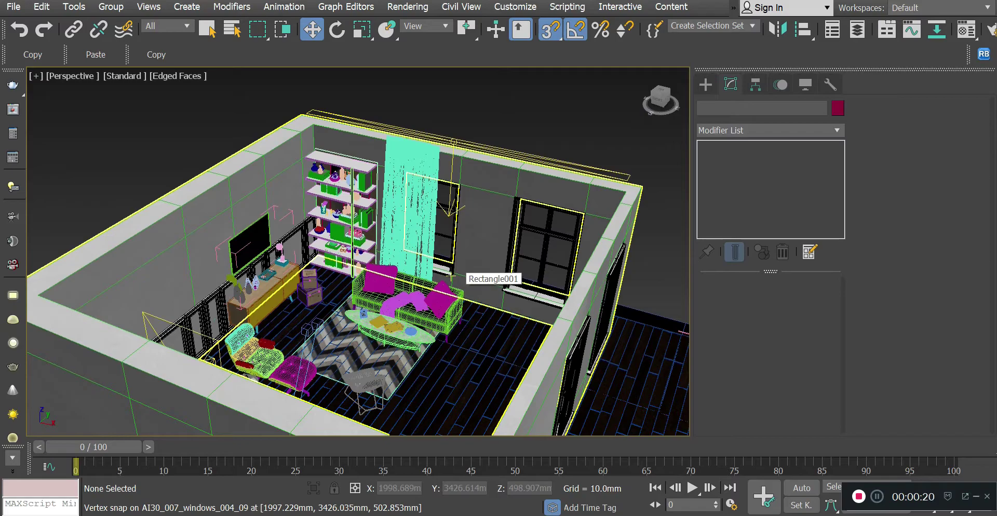
middle_click_drag(465, 275, 479, 282, "alt")
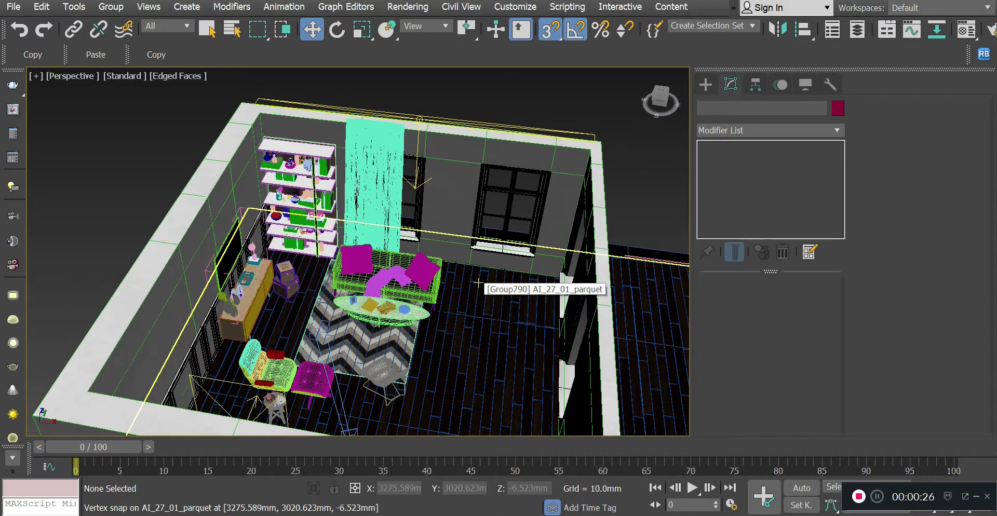
middle_click_drag(478, 283, 449, 288)
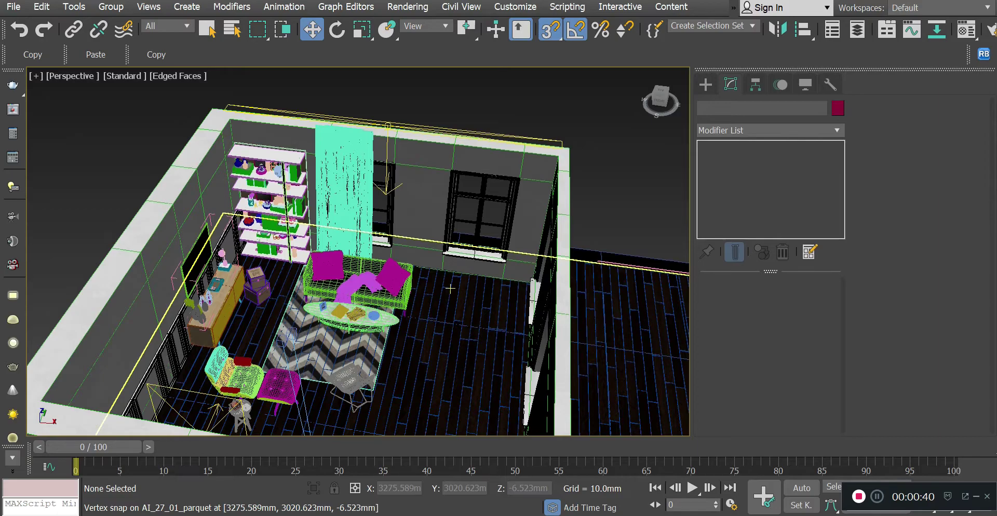
middle_click_drag(450, 289, 467, 290, "alt")
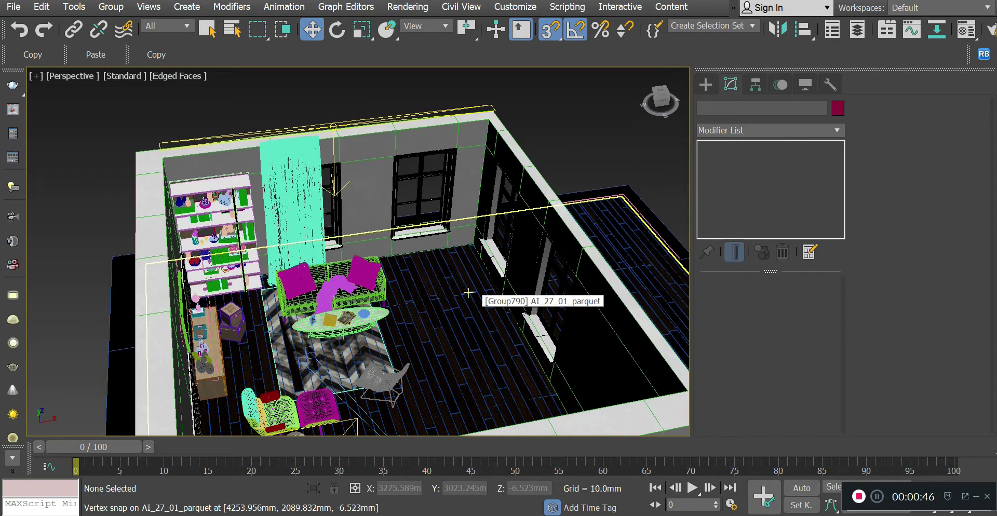
middle_click_drag(468, 293, 494, 294, "alt")
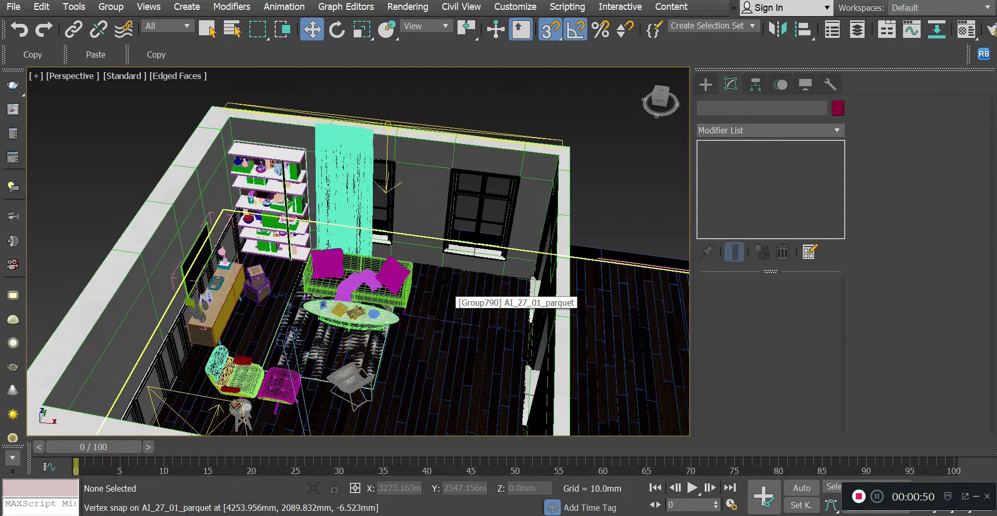
middle_click_drag(454, 296, 539, 299, "alt")
scroll(299, 272, "up", 5)
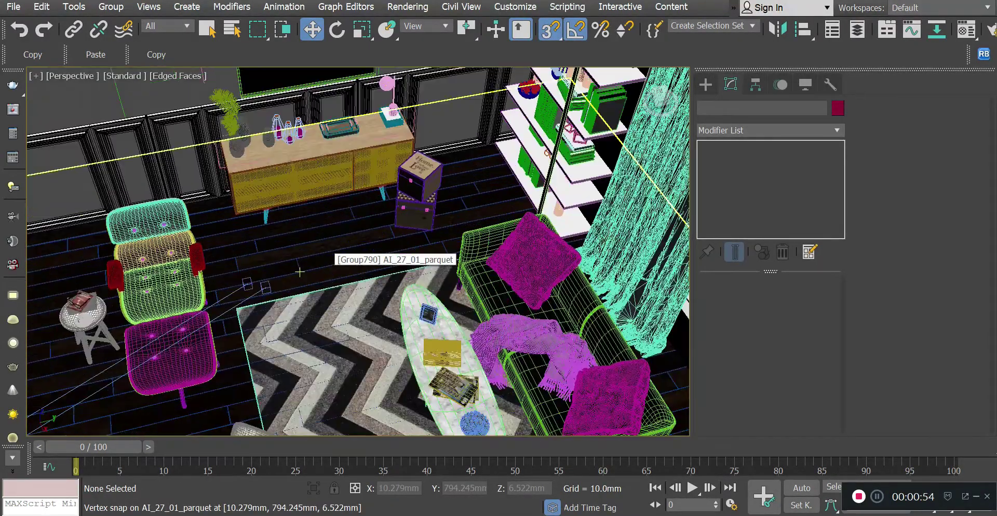
Delete the plane light standing near the end wall, behind the two cameras.
scroll(299, 271, "down", 8)
middle_click_drag(299, 272, 223, 196, "alt")
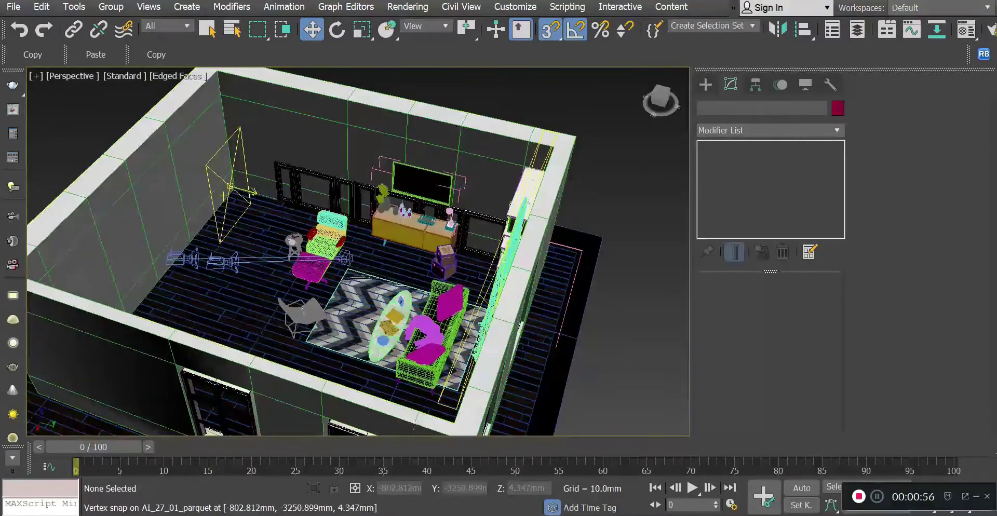
left_click(224, 197)
key("Delete")
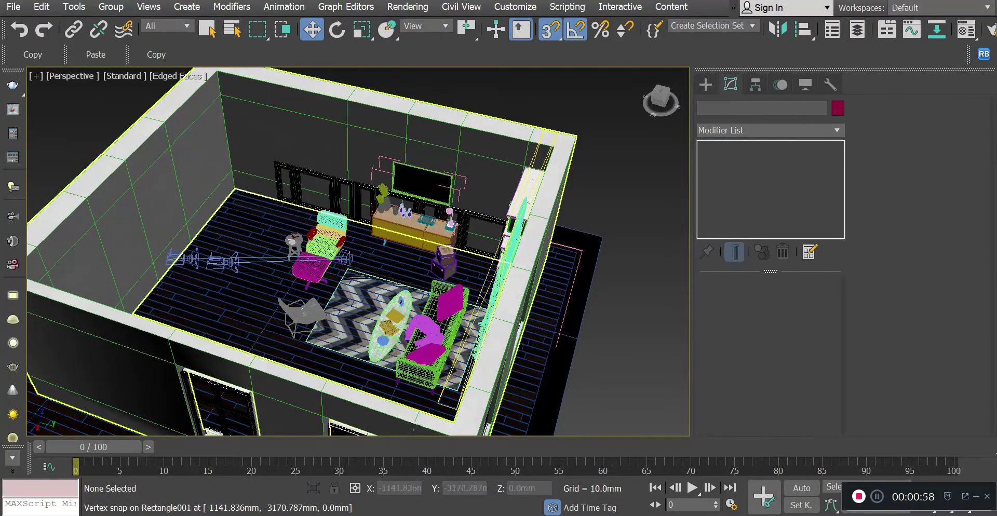
scroll(267, 231, "down", 4)
middle_click_drag(266, 231, 433, 214, "alt")
scroll(333, 243, "up", 3)
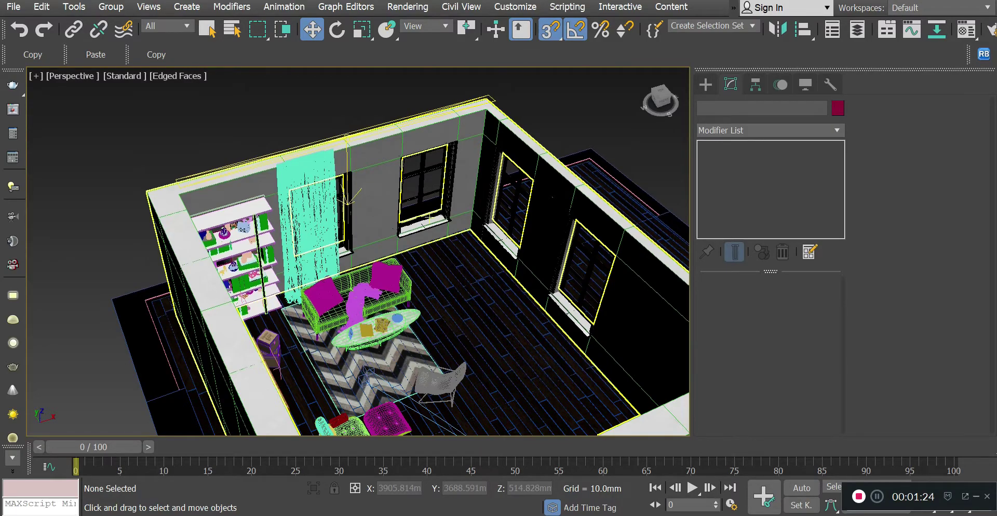
middle_click_drag(449, 307, 432, 281, "alt")
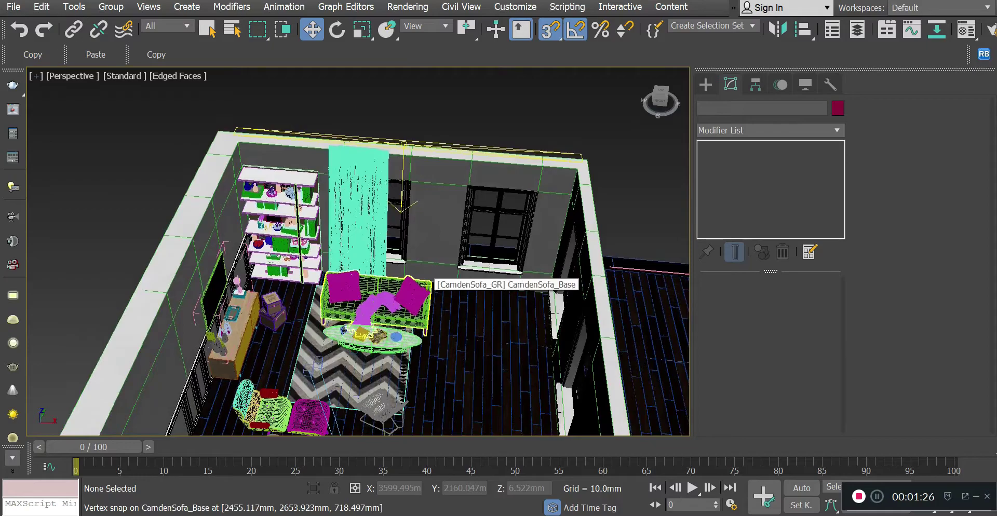
key("c")
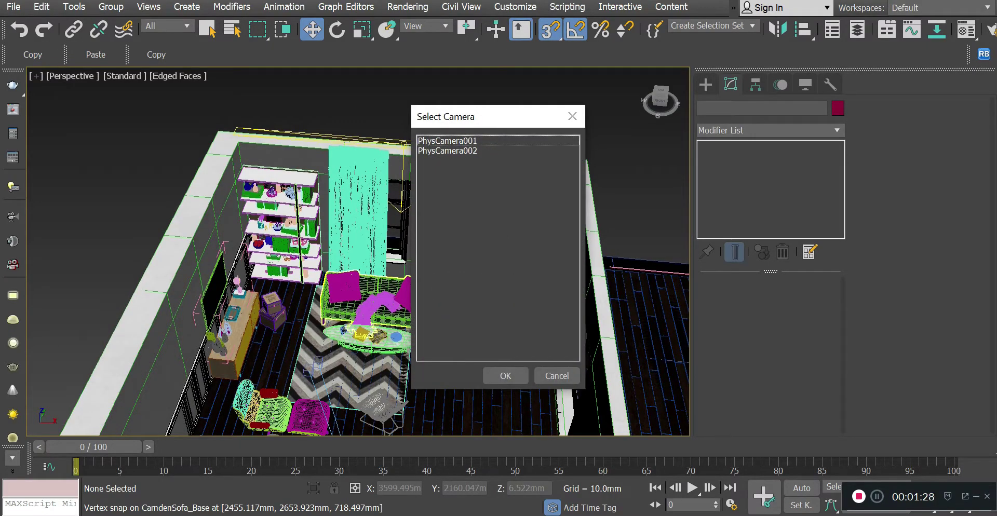
left_click(447, 141)
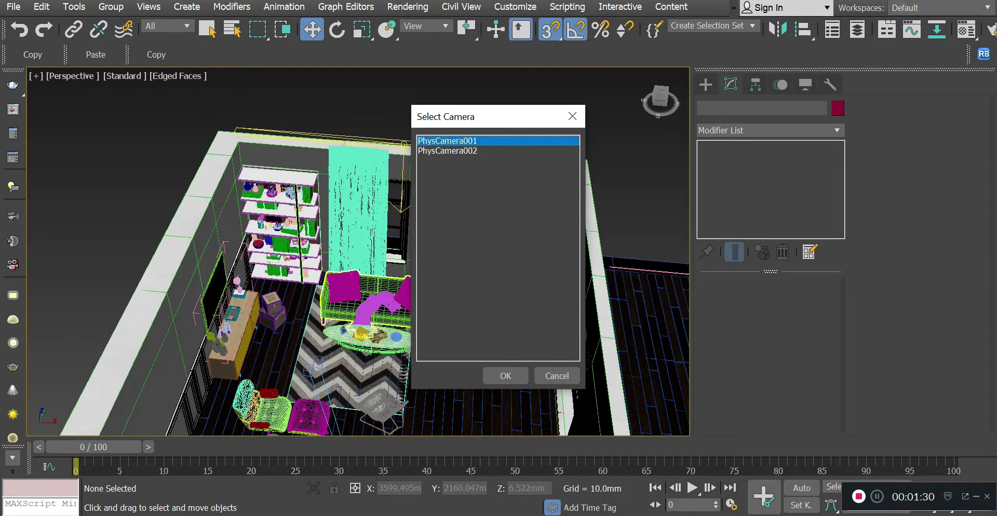
left_click(557, 376)
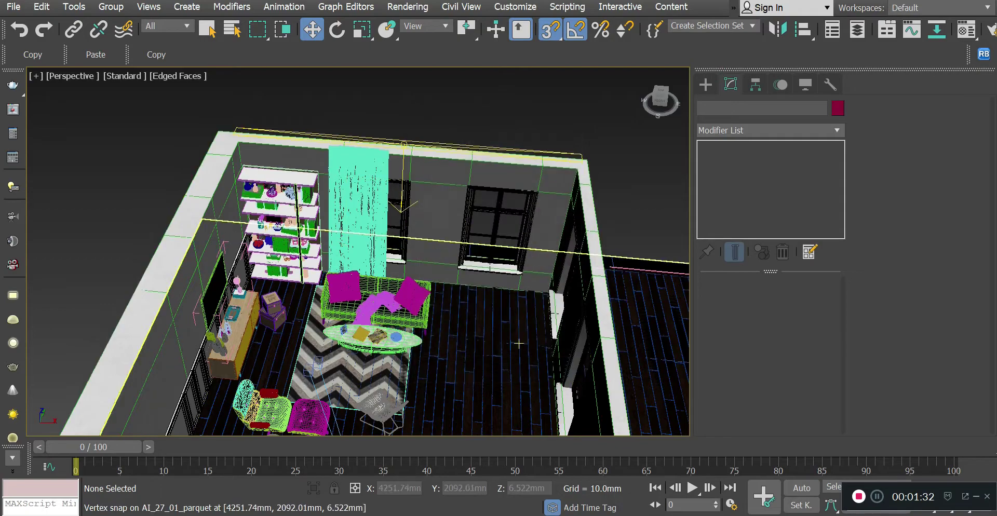
Unhide all objects and switch the viewport to the PhysCamera001 view.
right_click(508, 322)
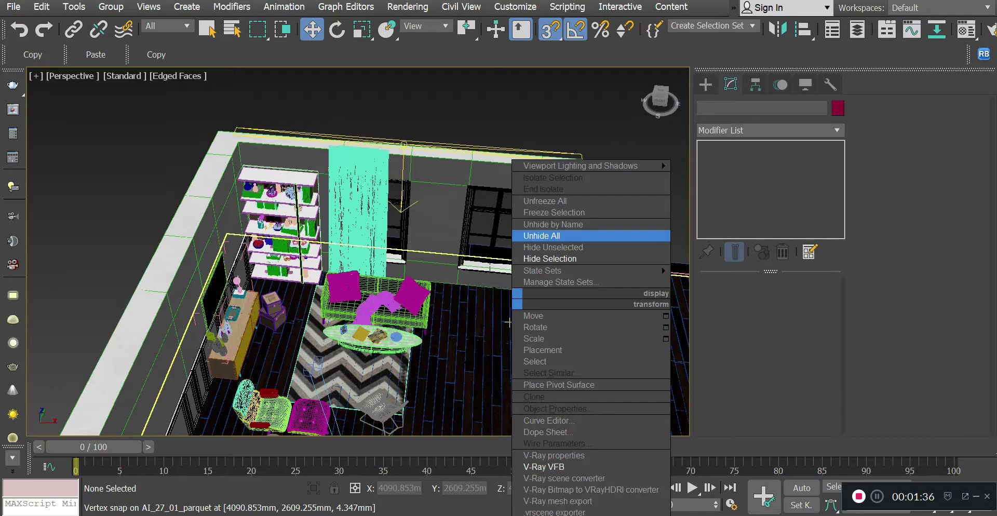
left_click(539, 236)
key("c")
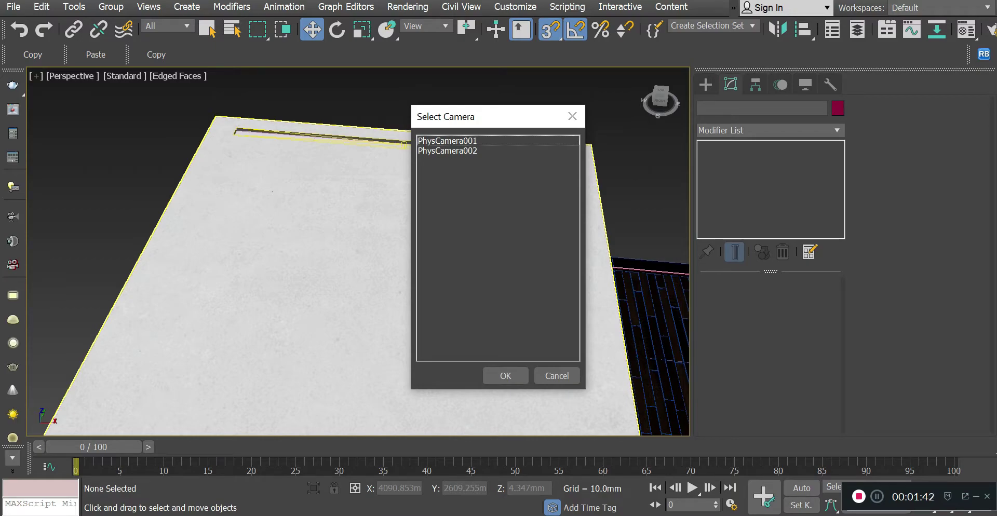
left_click(447, 140)
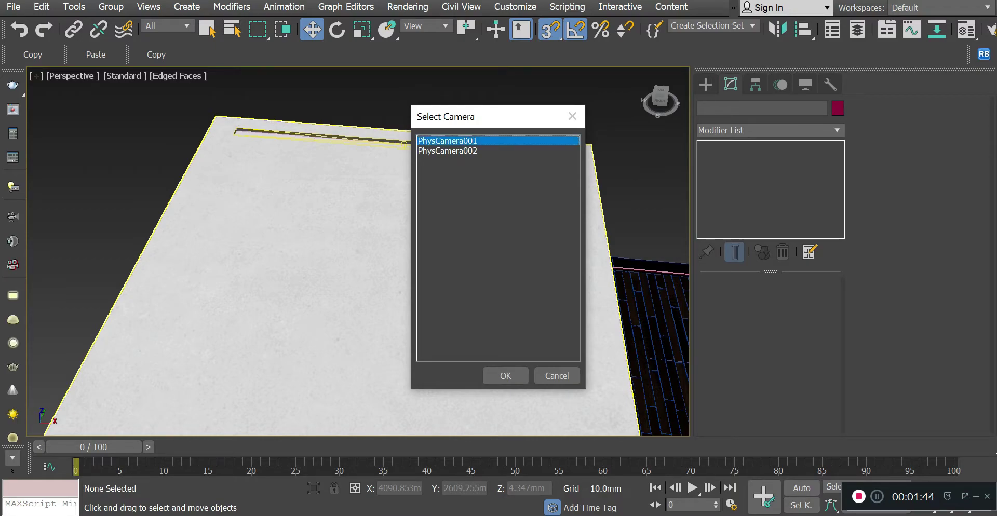
key("Return")
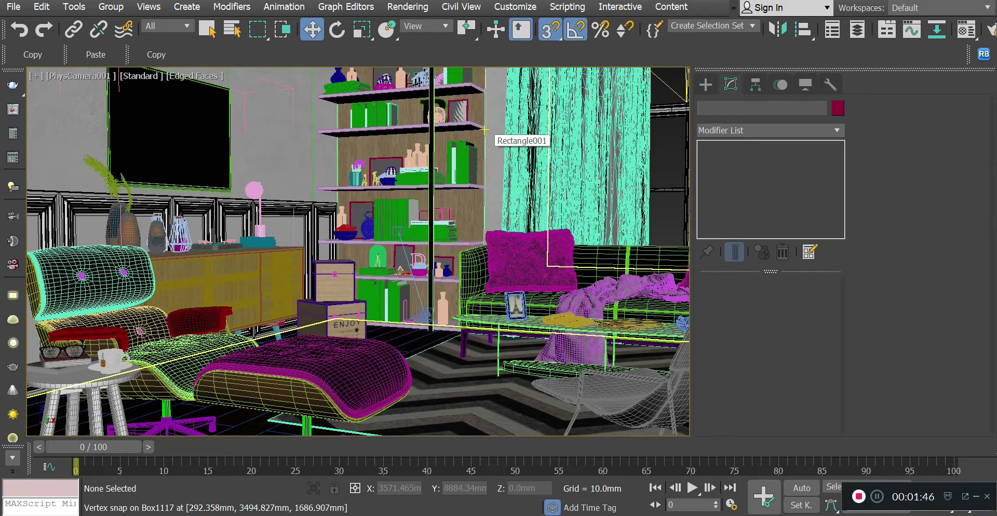
Show safe frames in the viewport and look at the room through PhysCamera002.
key("shift+f")
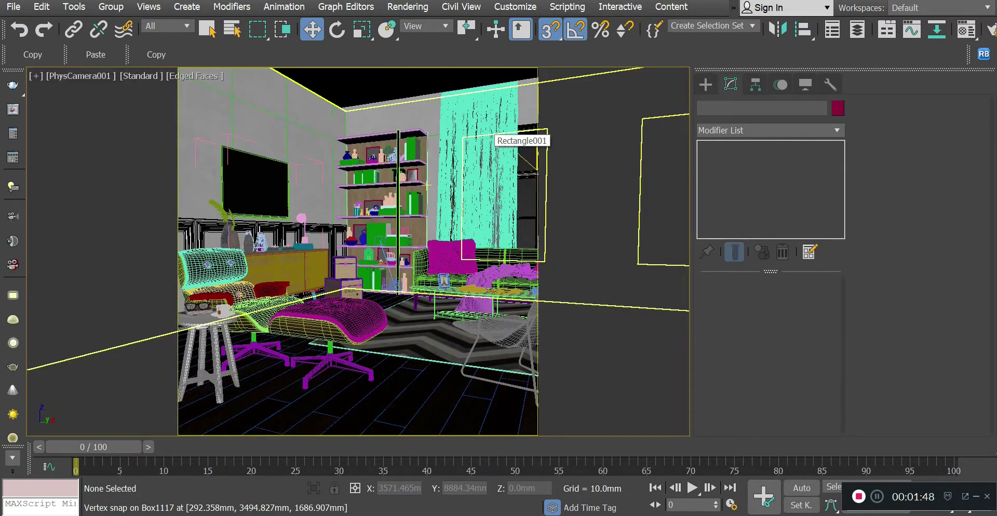
key("c")
left_click(447, 151)
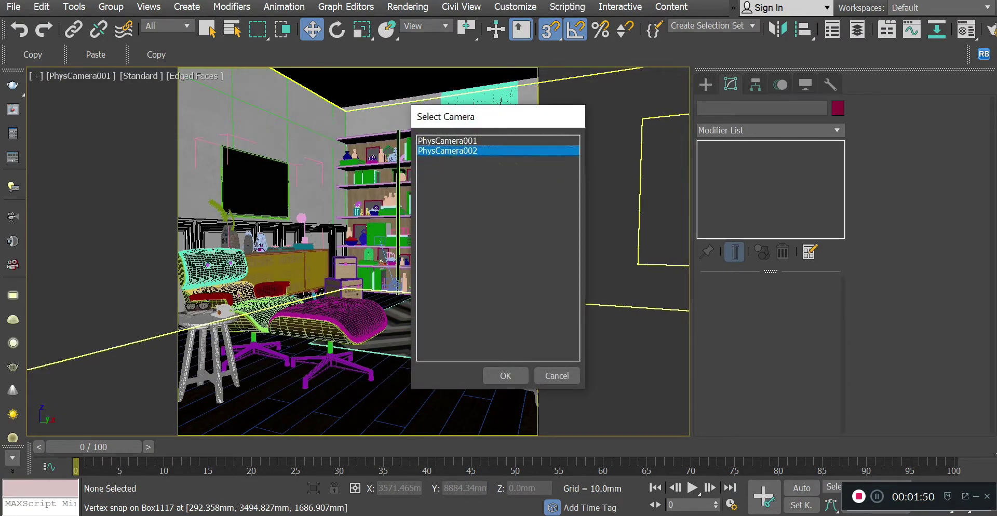
double_click(465, 150)
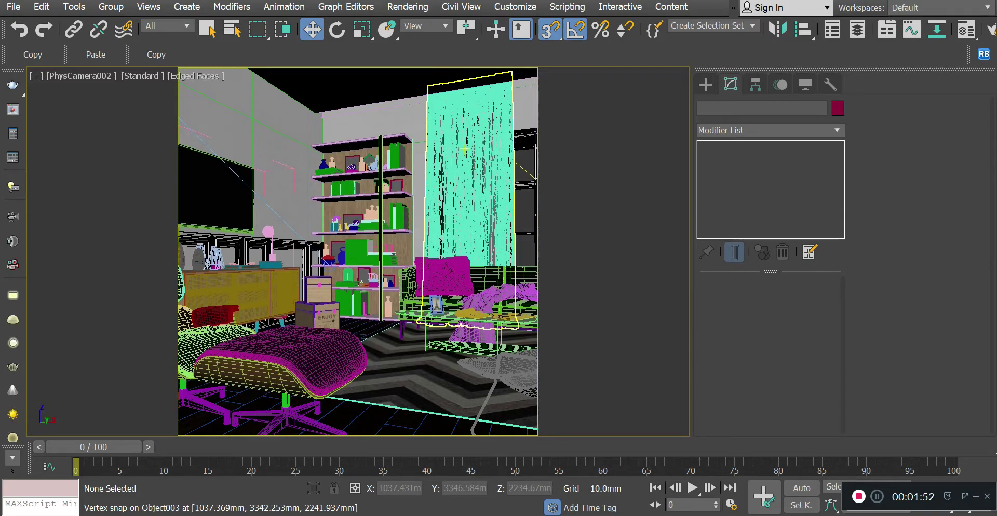
Select the lounge chair's backrest and return the viewport to the PhysCamera001 view.
left_click(311, 353)
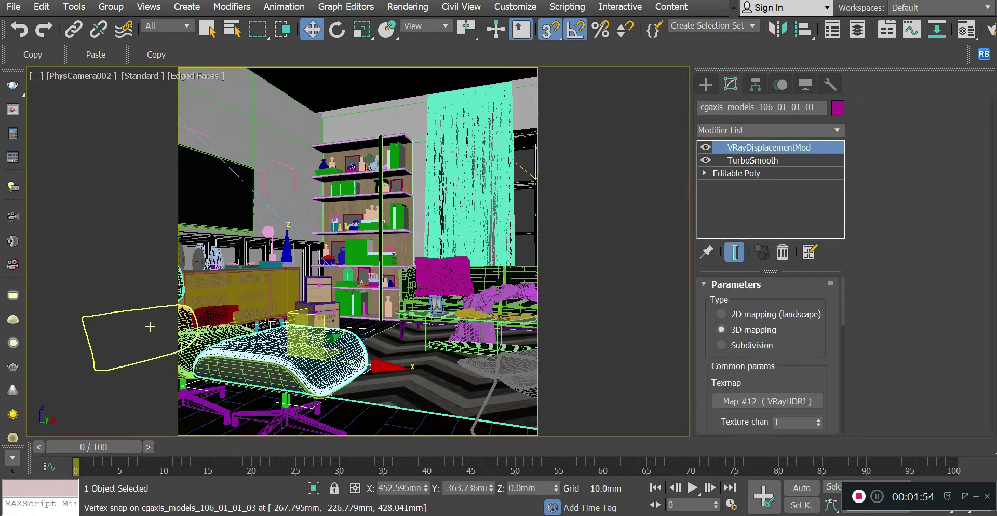
left_click(150, 326)
key("c")
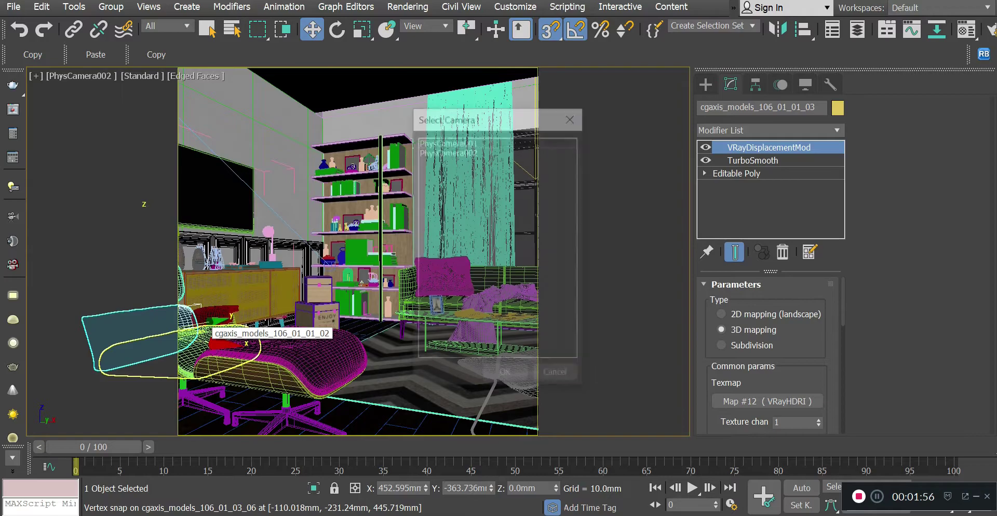
key("Return")
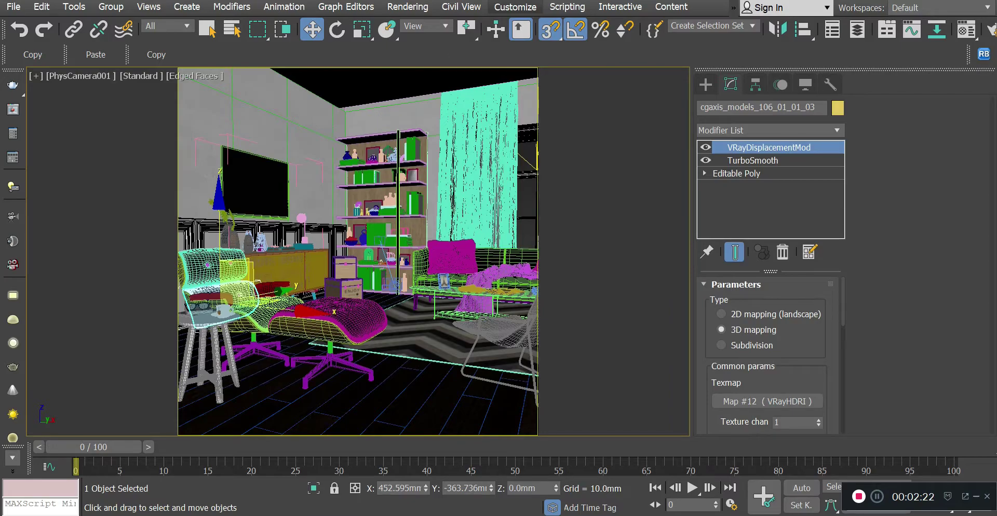
Disable Gamma/LUT correction in the preferences and toggle the Affect Color Selectors and Affect Material Editor options.
left_click(515, 7)
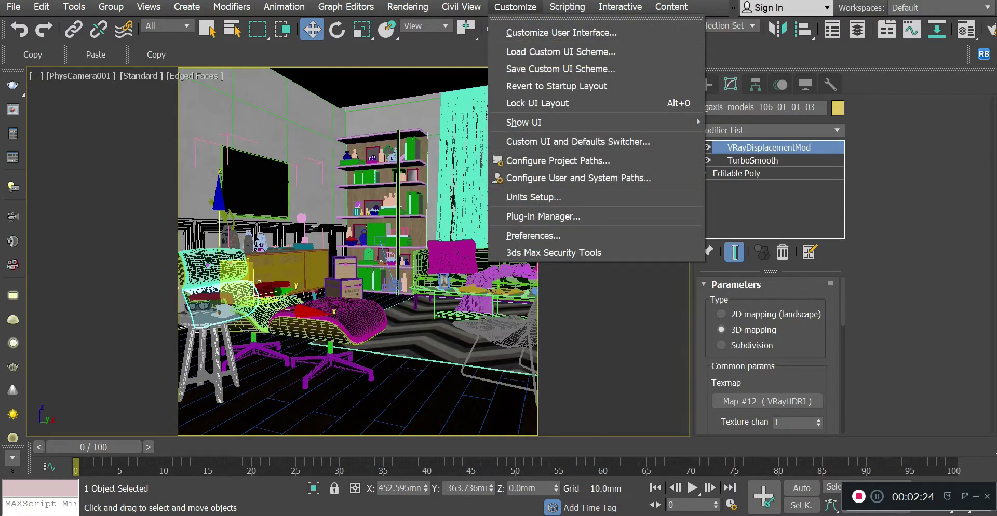
left_click(533, 235)
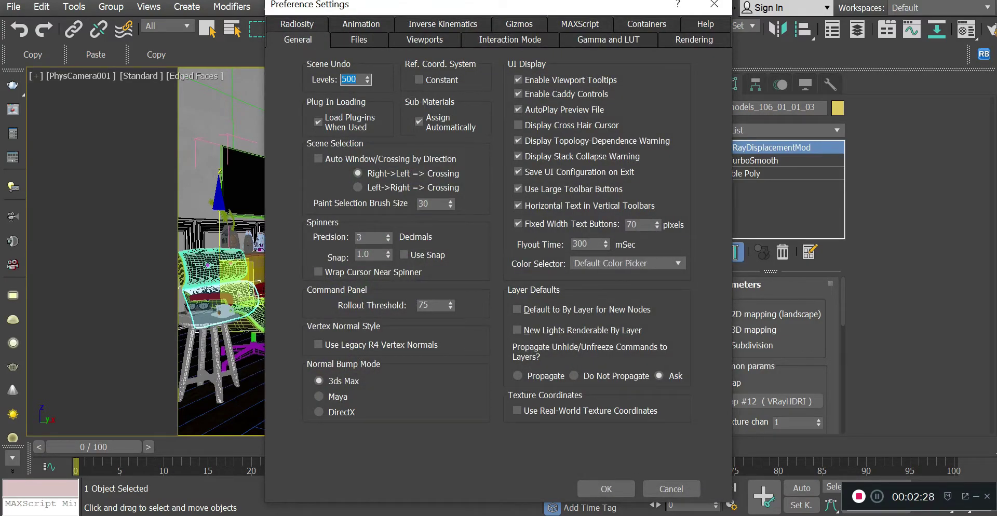
left_click(608, 40)
left_click(322, 80)
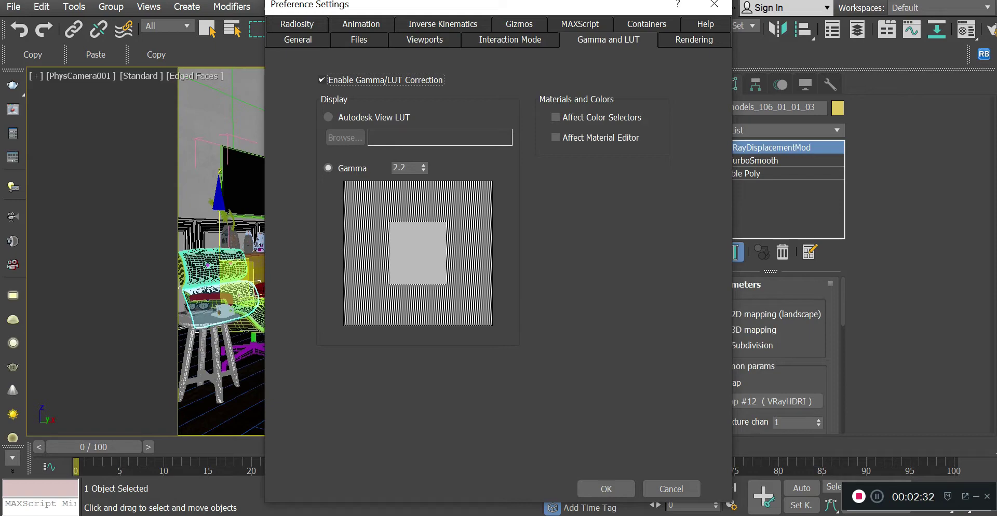
left_click(322, 80)
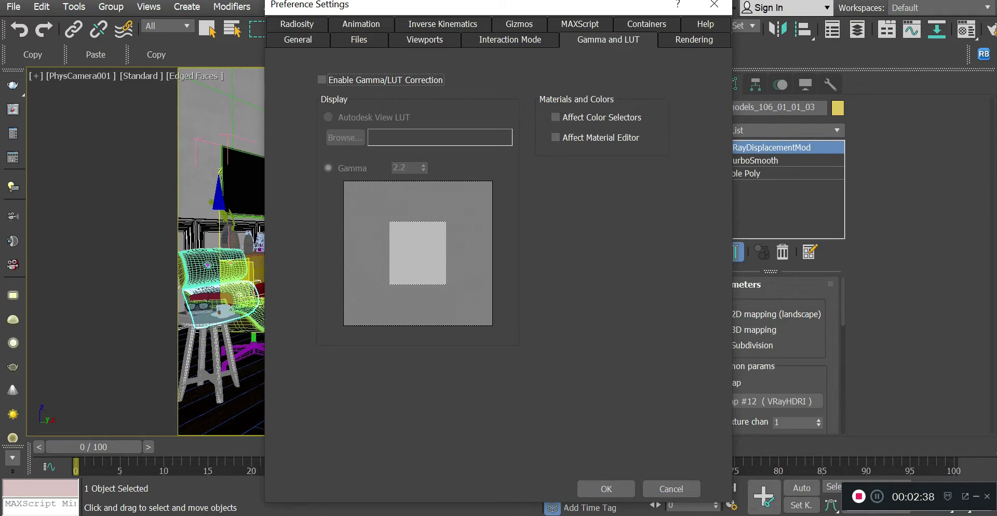
left_click(555, 117)
left_click(555, 137)
left_click(555, 116)
left_click(606, 488)
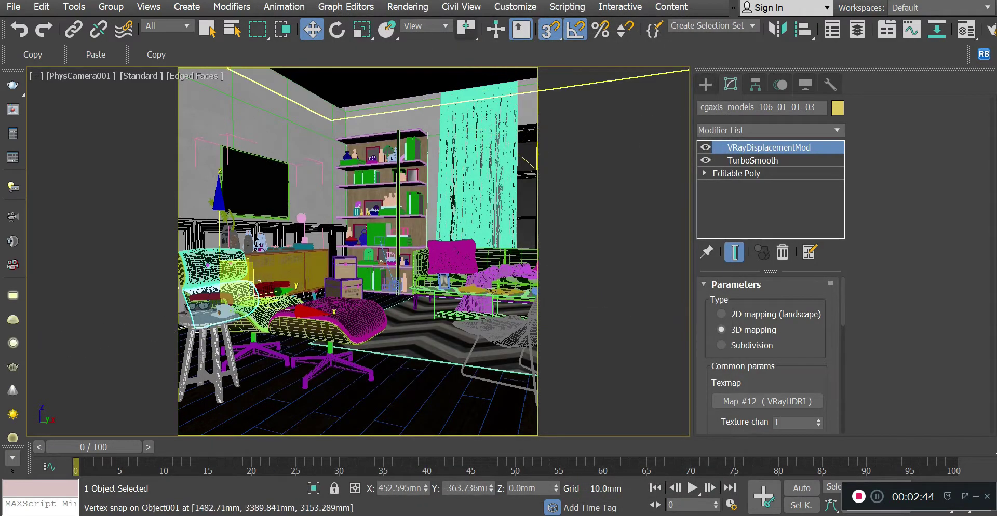
Open the units setup and review the metric and US Standard display unit options.
left_click(514, 7)
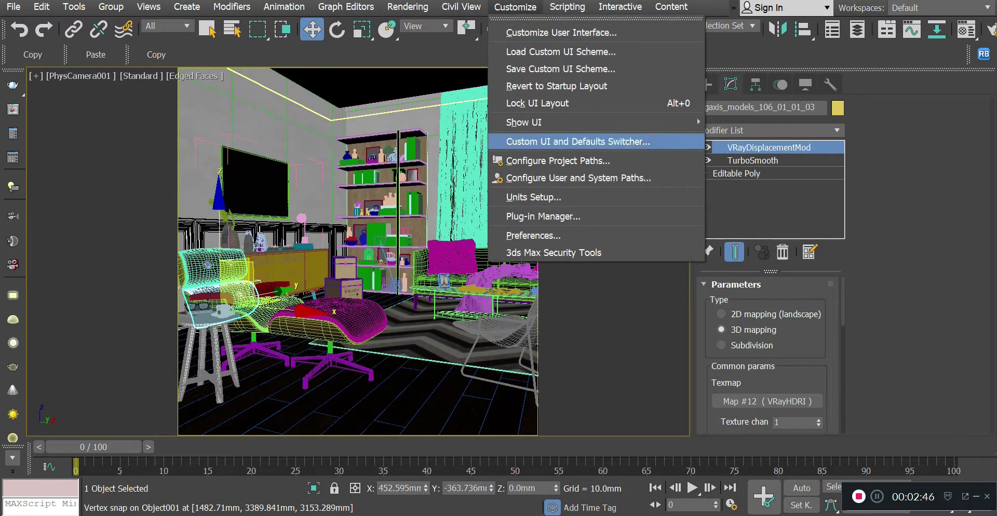
left_click(524, 197)
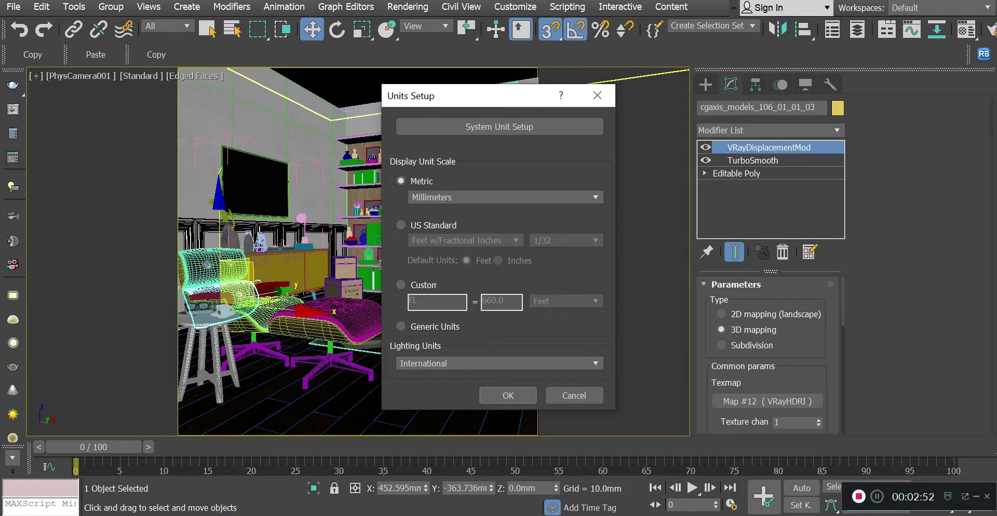
left_click(505, 197)
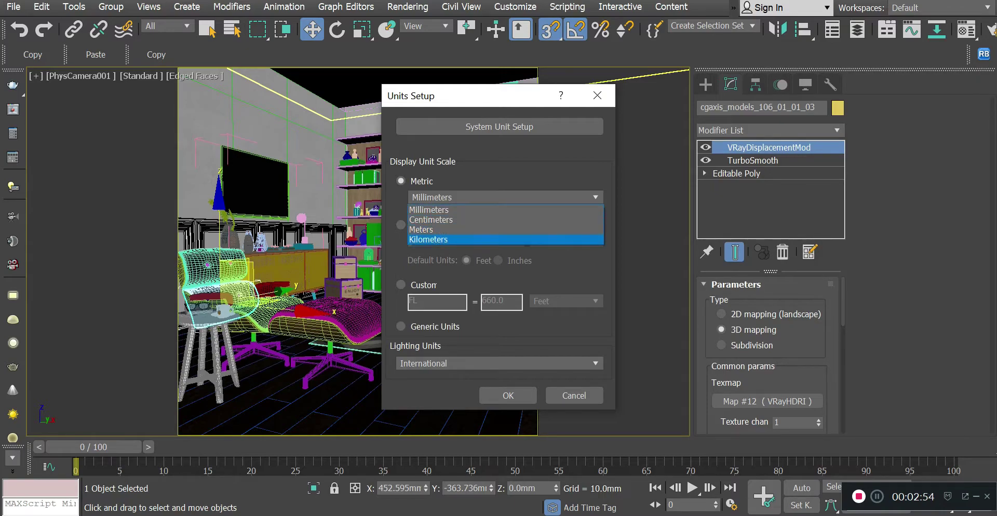
key("Escape")
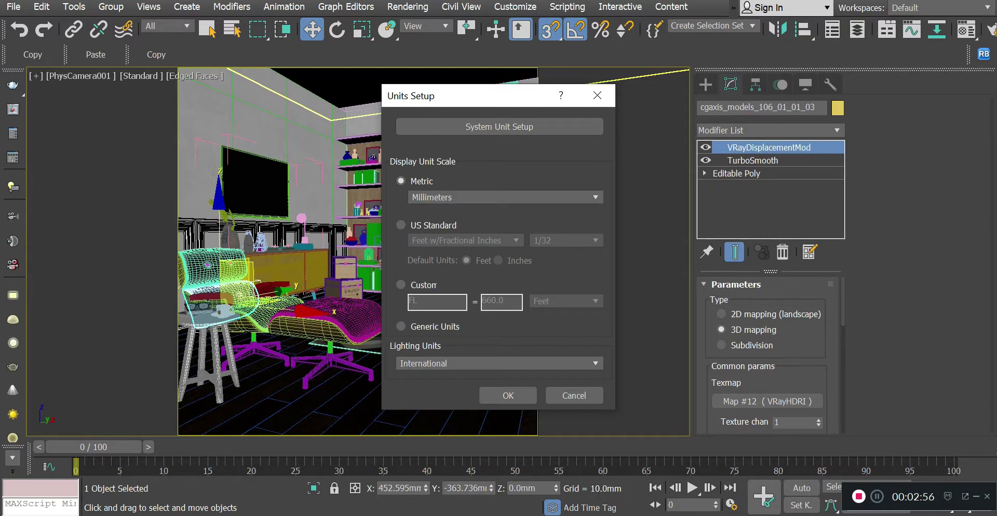
left_click(401, 225)
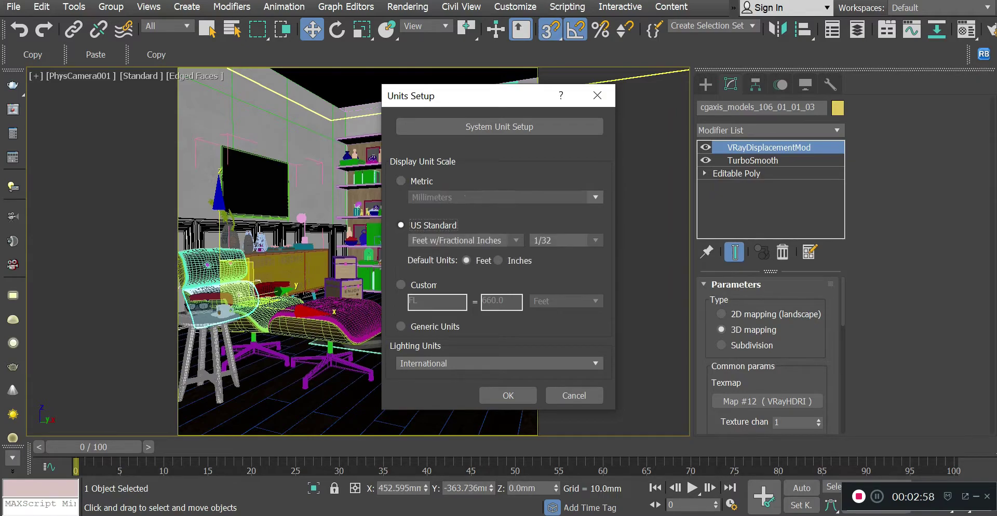
left_click(401, 181)
left_click(505, 197)
left_click(505, 197)
Try Inches as the system unit scale, return it to Millimeters, and accept the units setup with Metric Millimeters as display units.
left_click(500, 126)
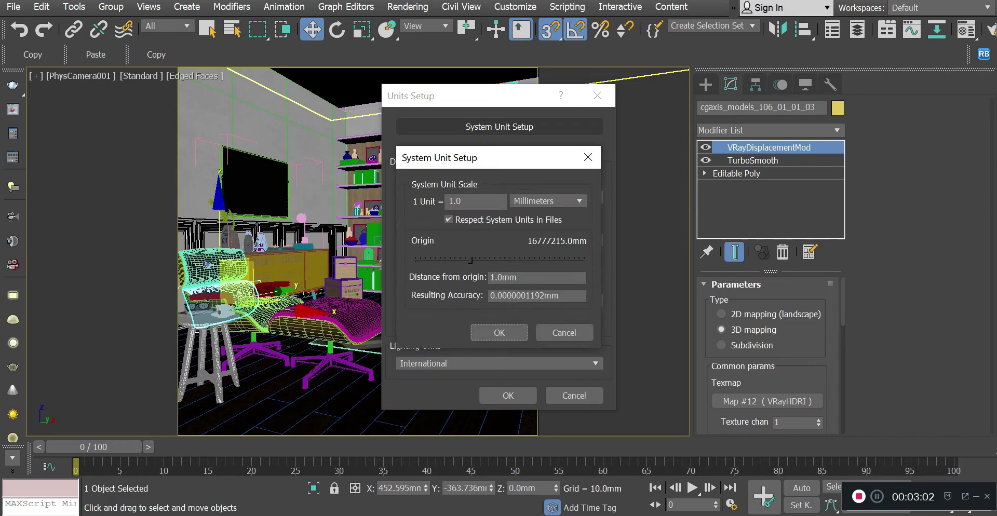
left_click(548, 201)
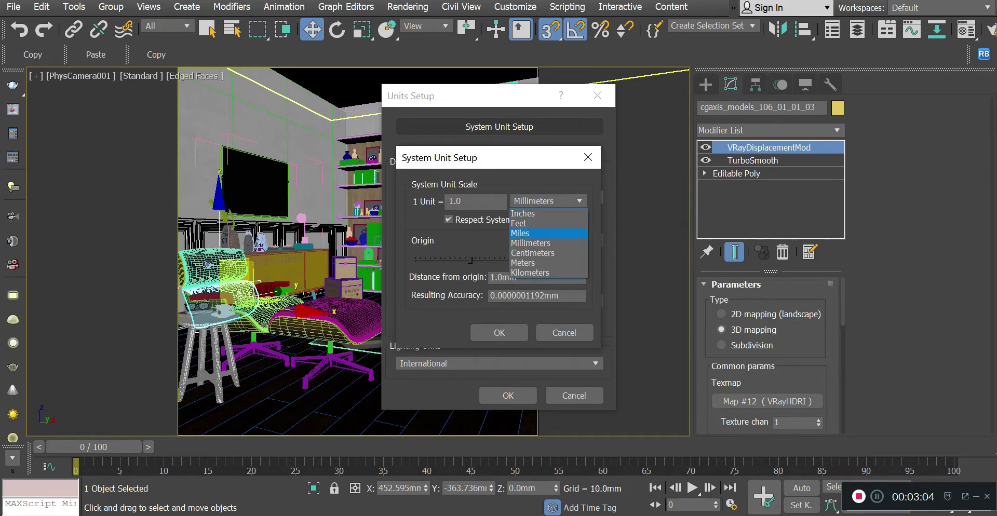
left_click(530, 243)
left_click(548, 201)
left_click(529, 212)
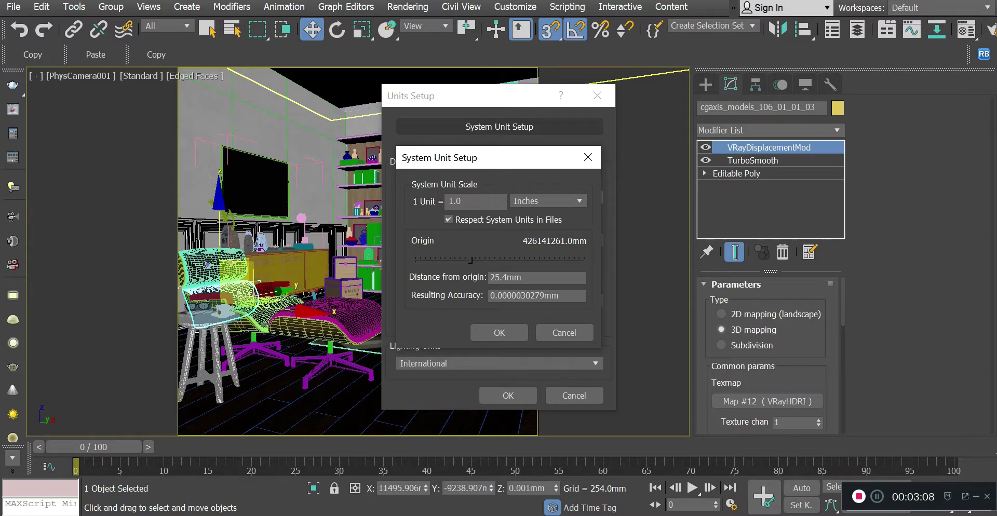
left_click(547, 200)
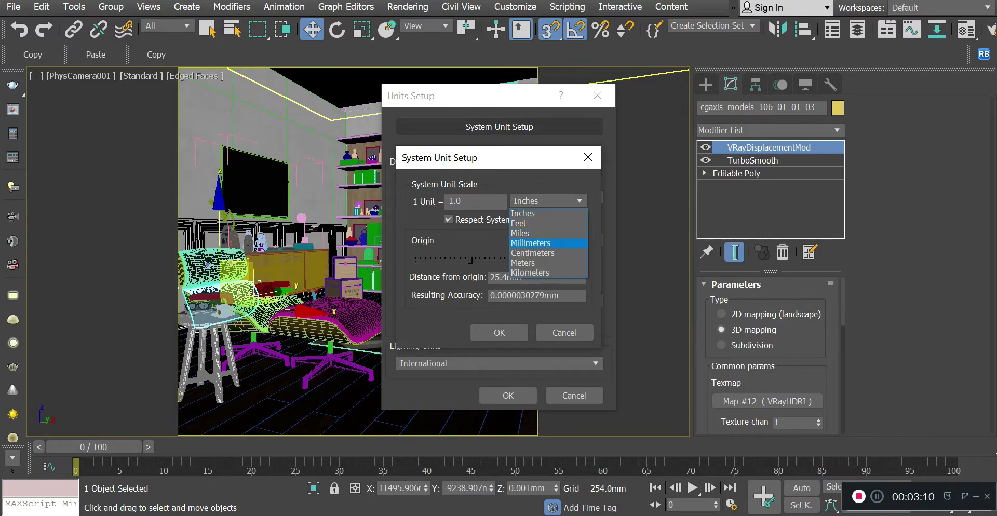
key("Return")
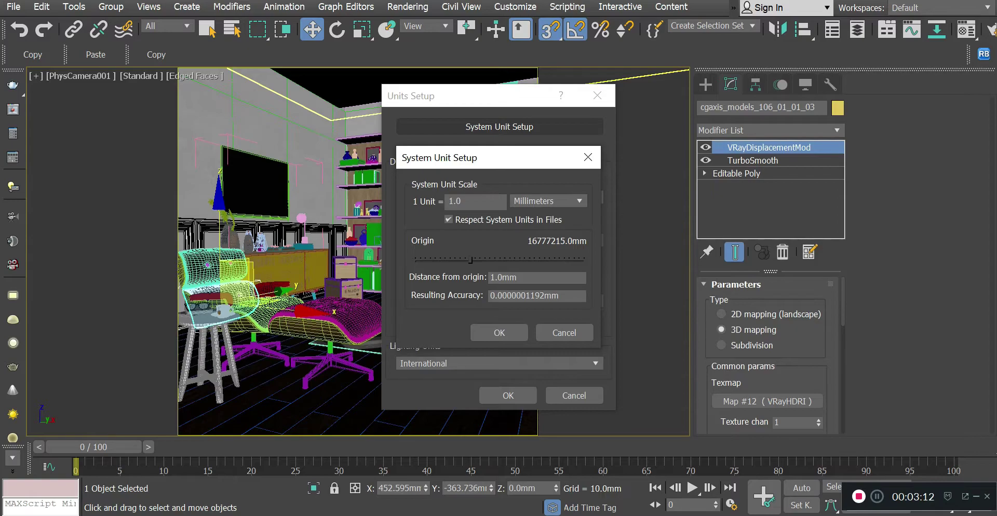
left_click(499, 332)
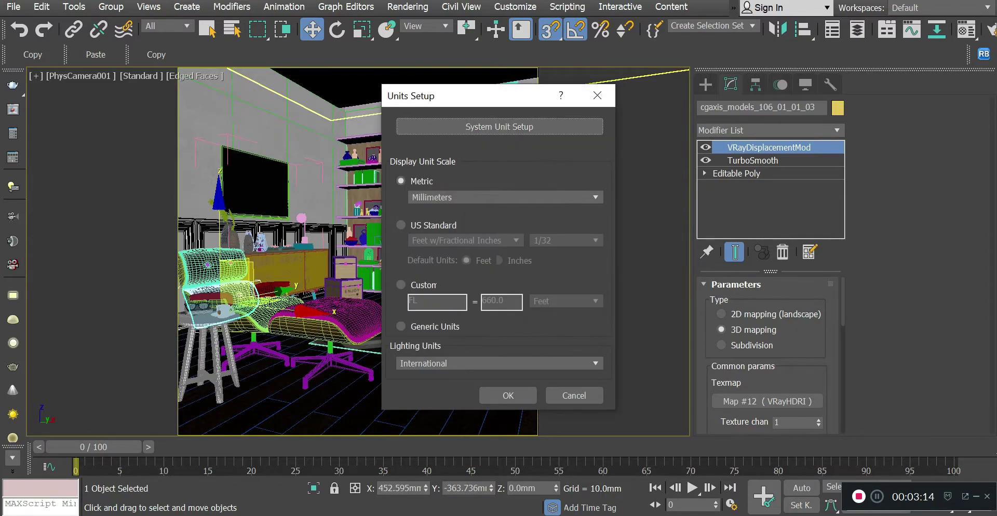
left_click(508, 395)
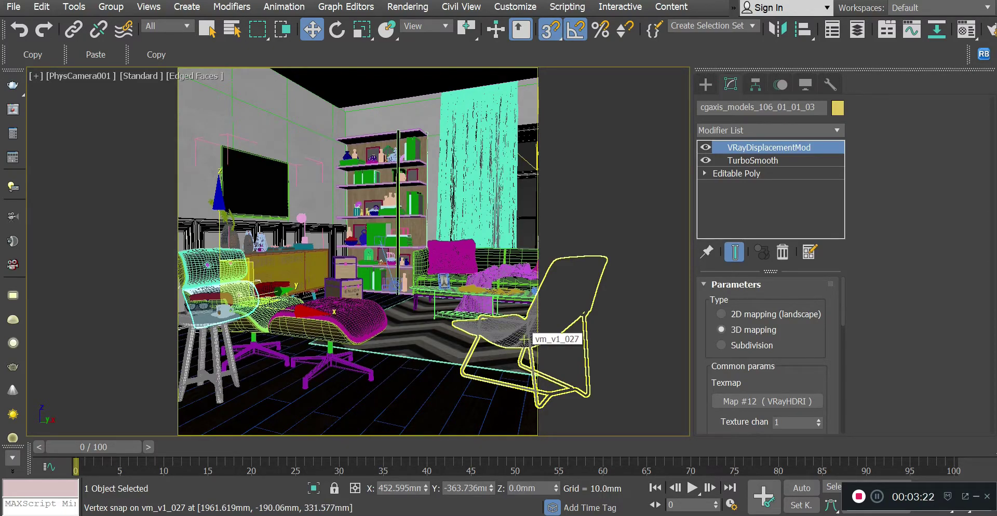
Select the zigzag rug on the floor and open the render setup at the renderer assignment options.
left_click(434, 320)
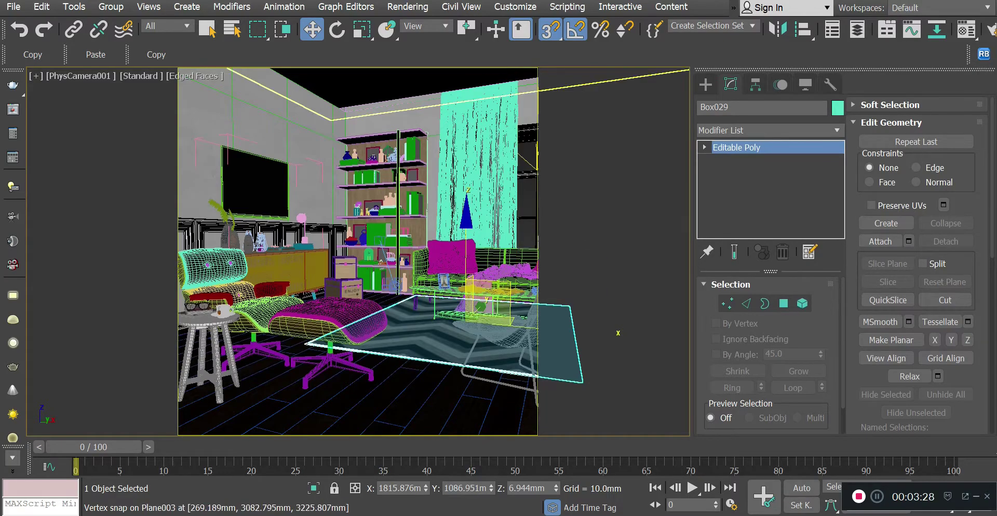
left_click(407, 6)
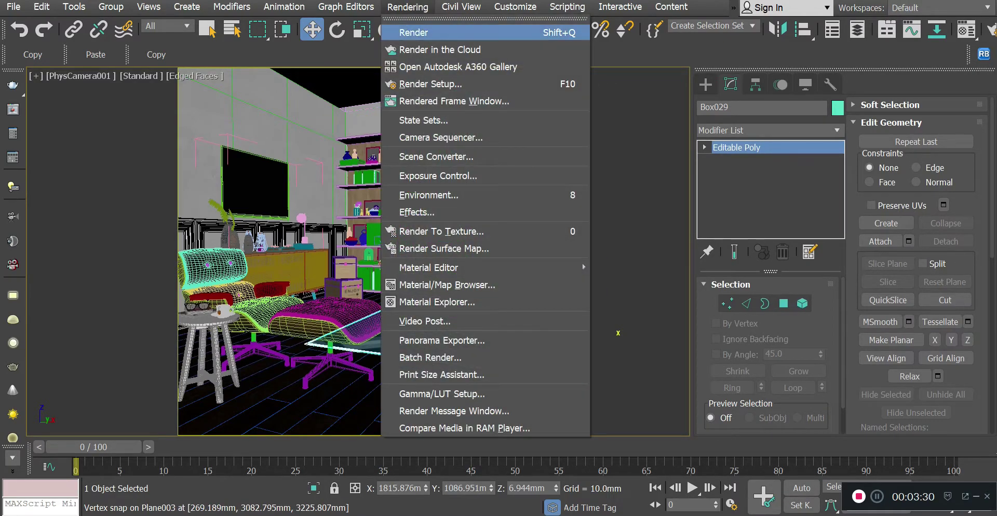
key("Return")
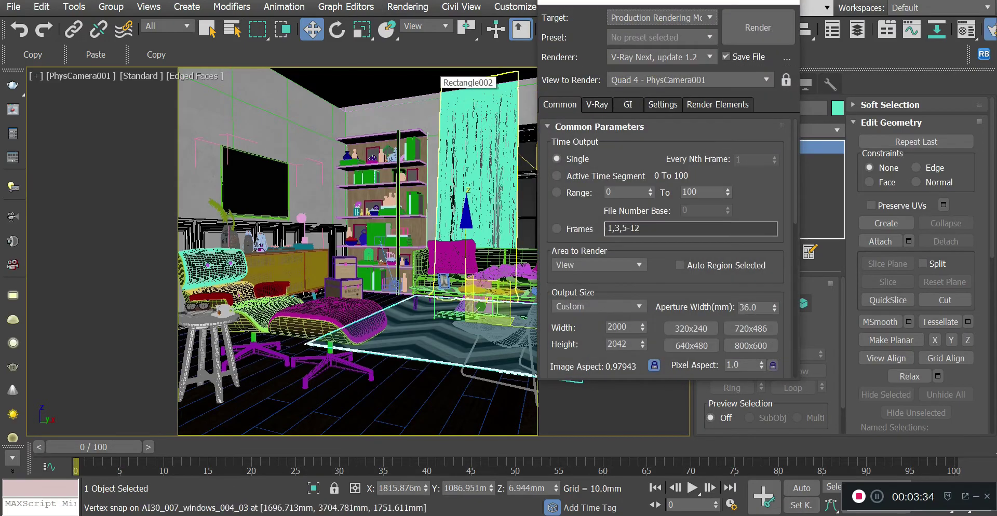
right_click(580, 212)
left_click(628, 328)
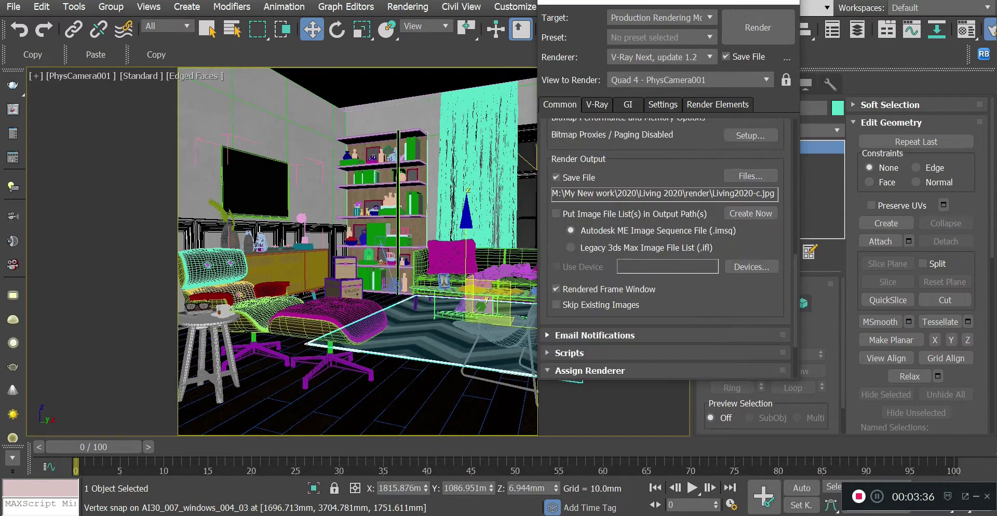
scroll(664, 312, "down", 3)
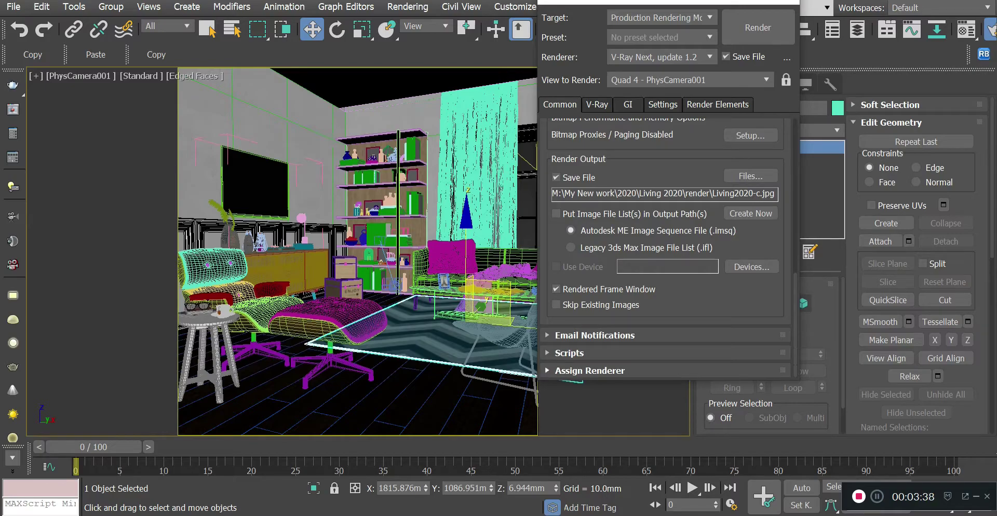
Assign the Scanline Renderer for production, and reassign V-Ray Next, update 1.2 as the production renderer.
left_click(754, 299)
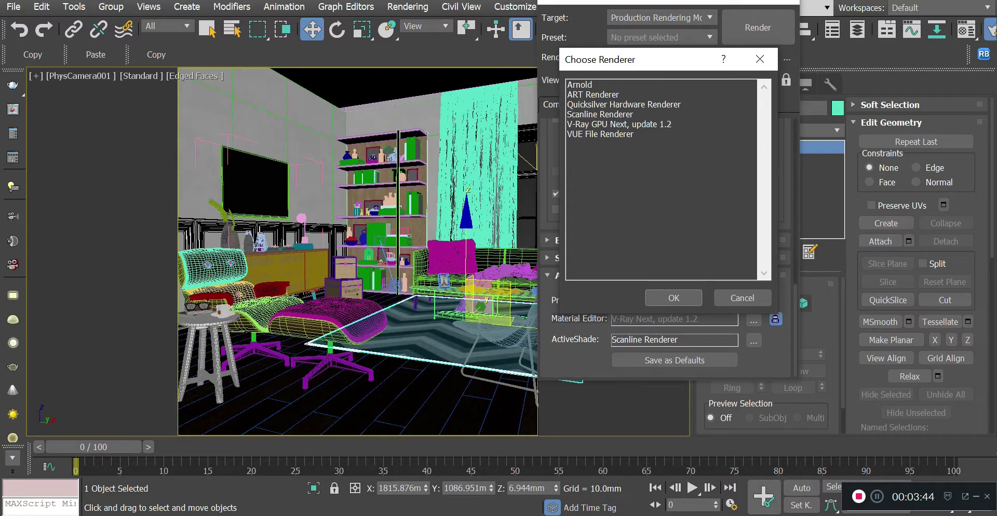
double_click(600, 114)
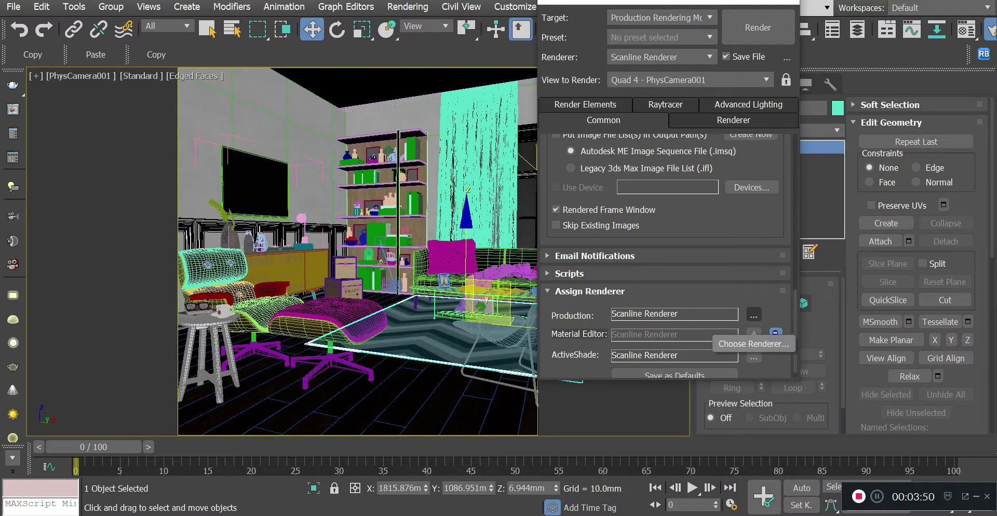
left_click(754, 315)
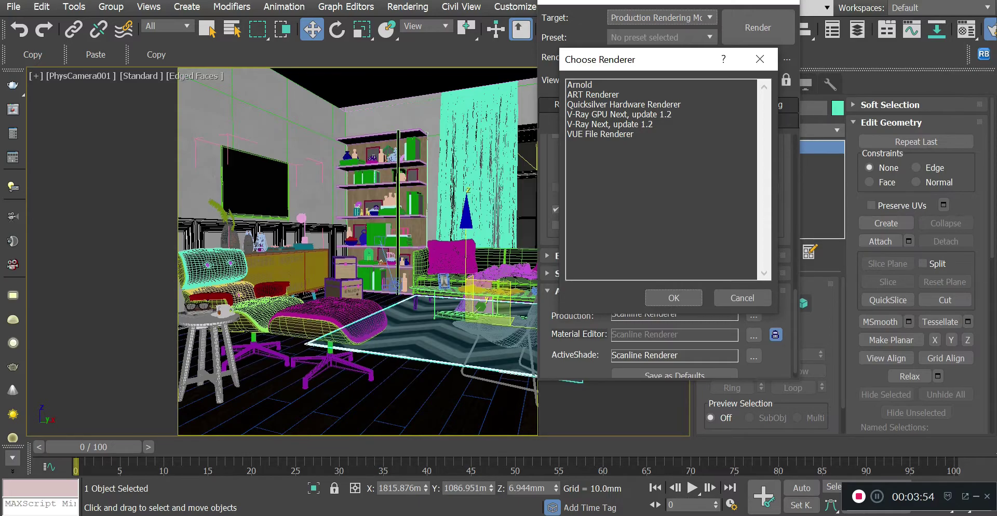
double_click(610, 125)
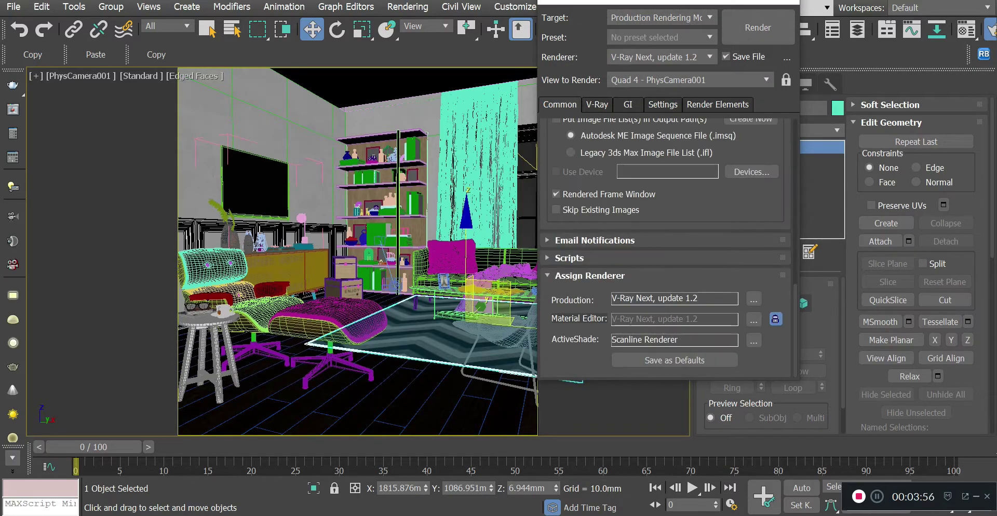
Collapse the IPR options, image sampler and progressive image sampler sections in the V-Ray render settings.
left_click(596, 105)
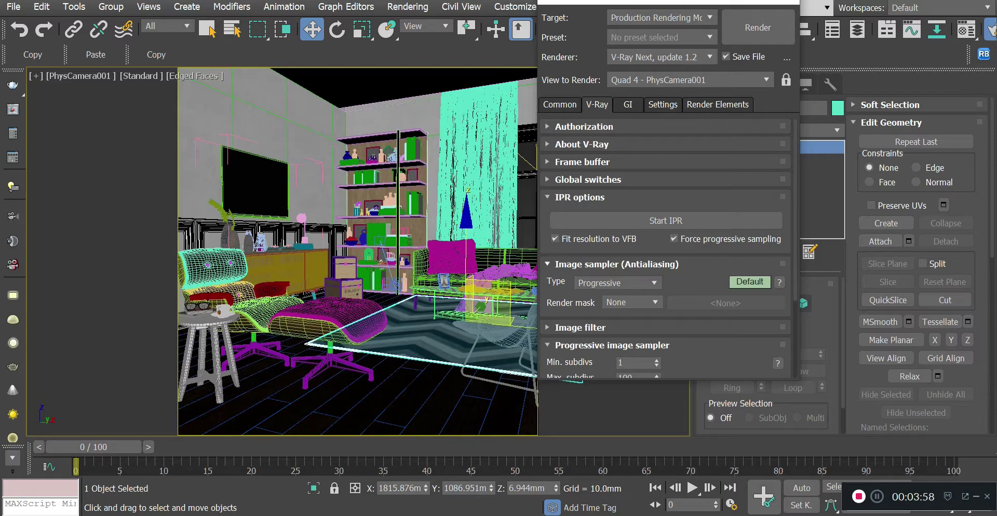
scroll(690, 270, "down", 2)
scroll(690, 259, "up", 2)
left_click(579, 197)
left_click(617, 215)
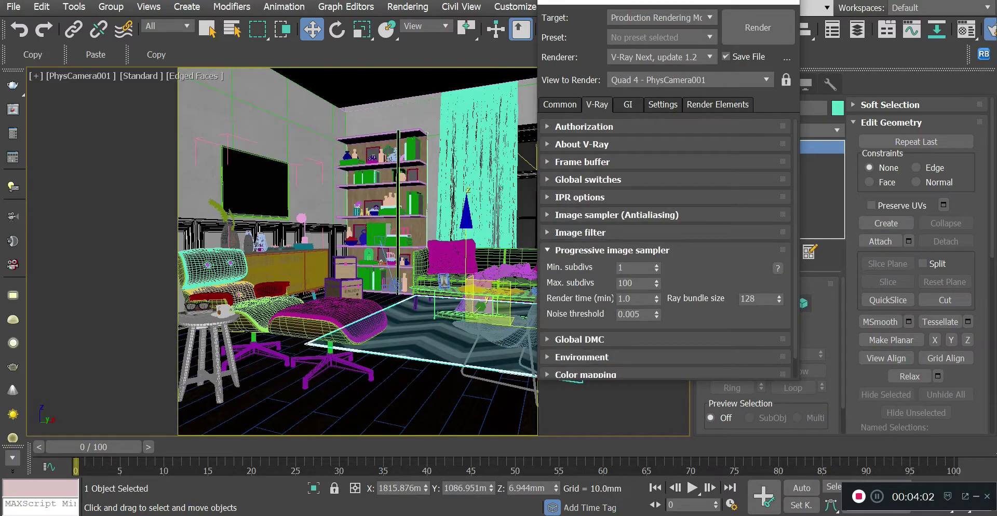
left_click(612, 250)
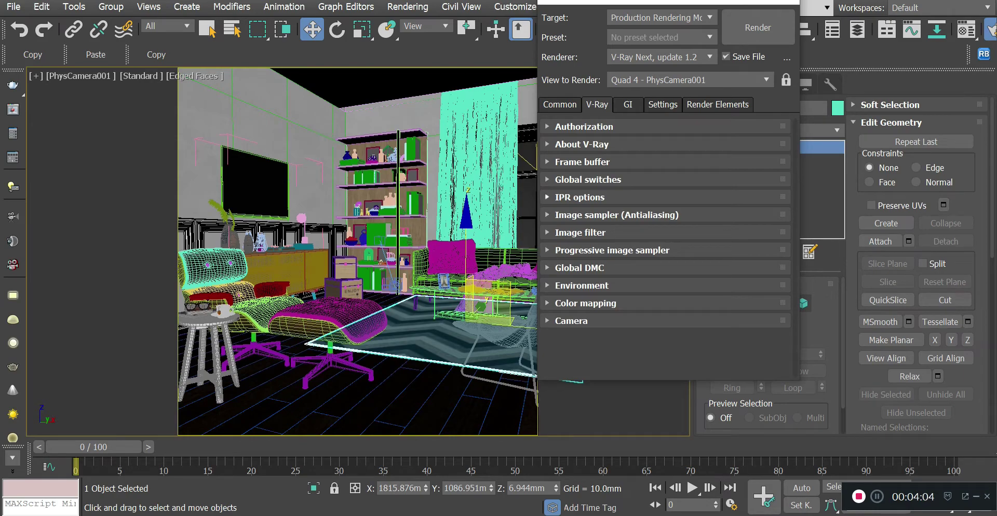
Set the V-Ray image sampler (antialiasing) type to Bucket.
left_click(616, 215)
left_click(615, 233)
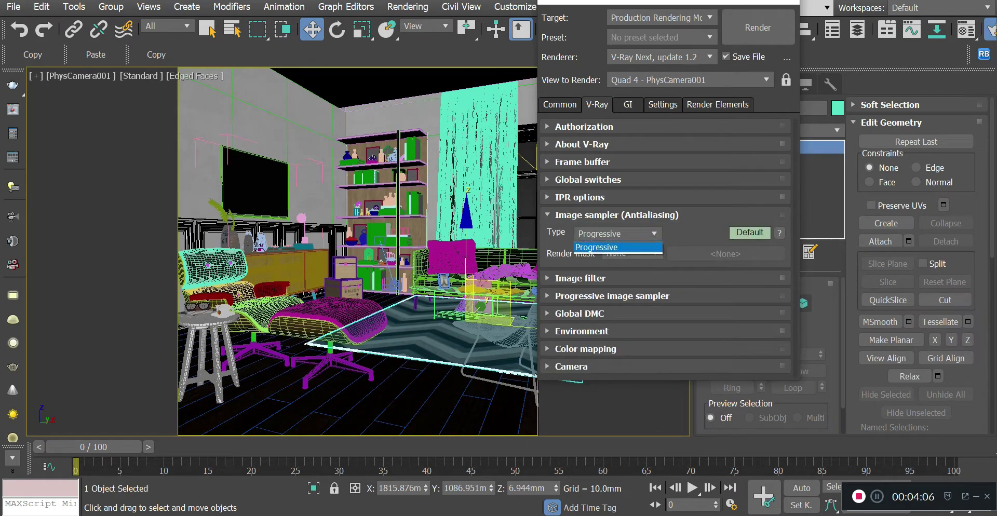
left_click(591, 244)
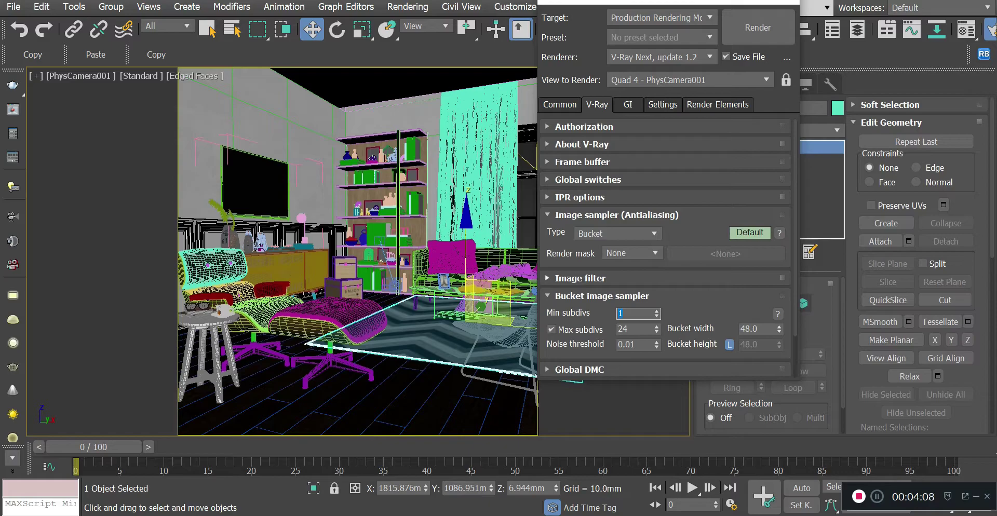
Try Catmull-Rom as the image filter and switch the filter back to VRayLanczosFilter.
left_click(579, 278)
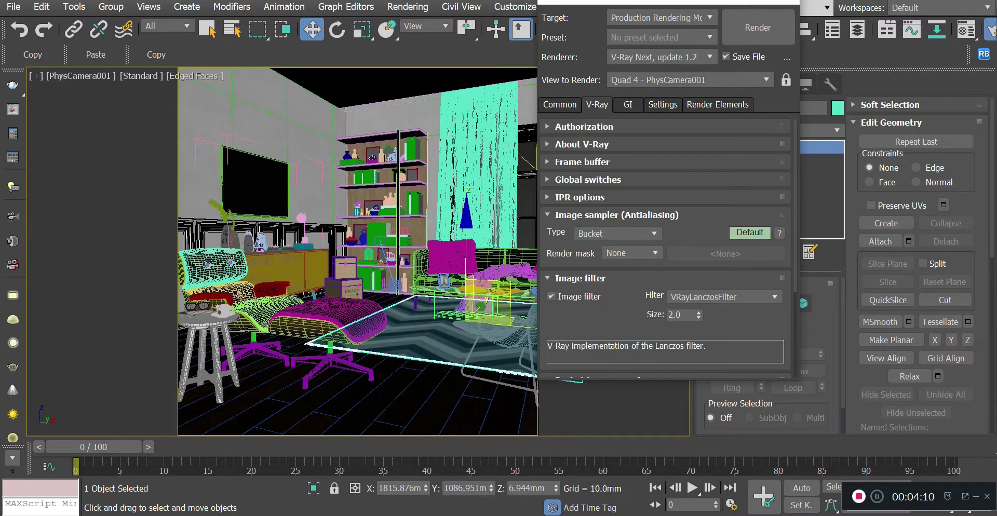
left_click(724, 297)
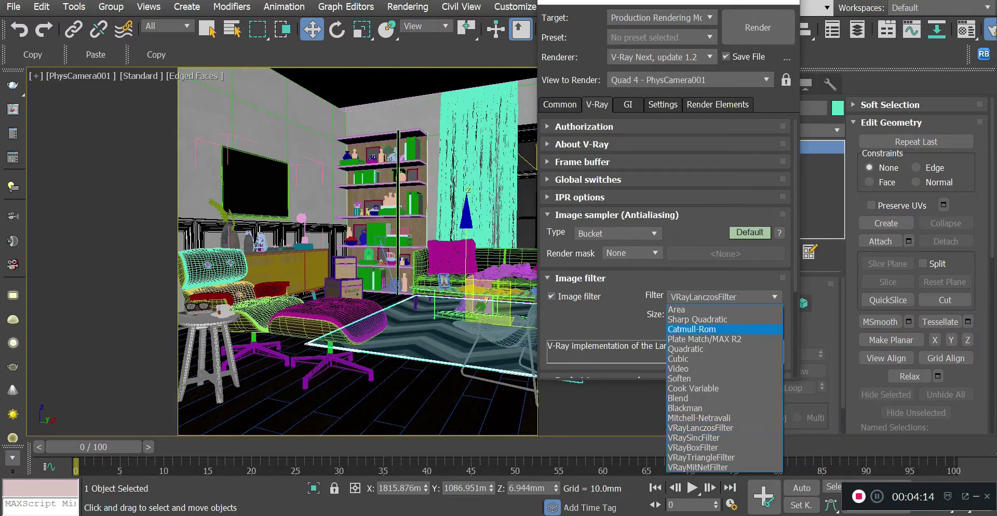
left_click(690, 329)
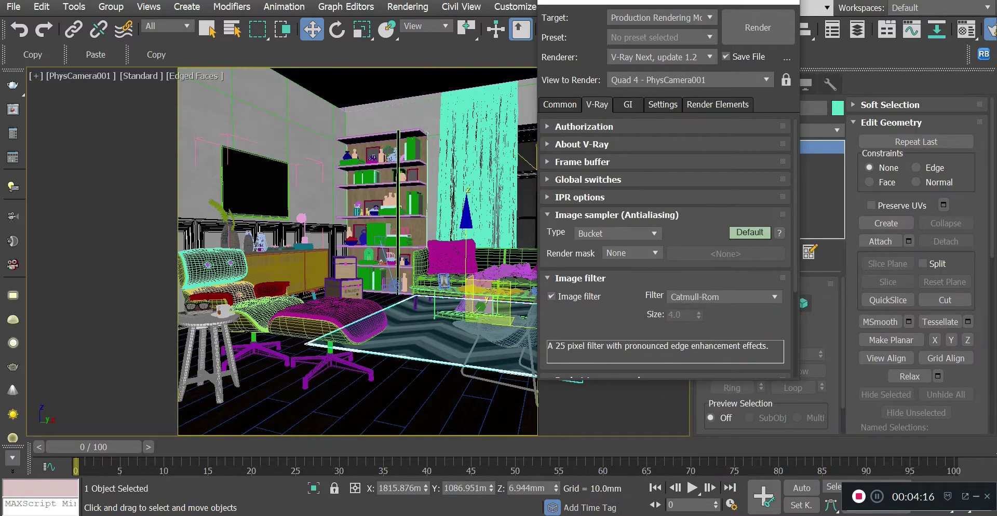
left_click(695, 297)
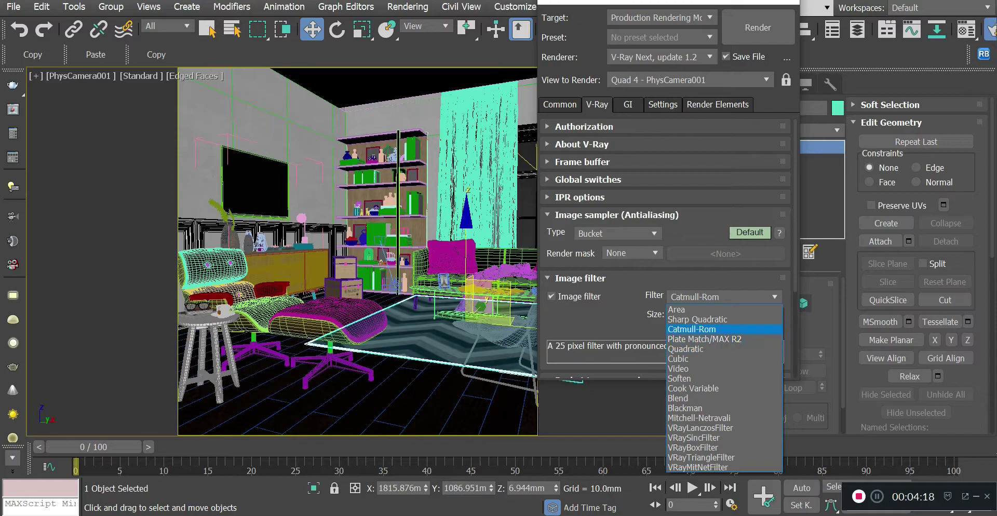
left_click(700, 427)
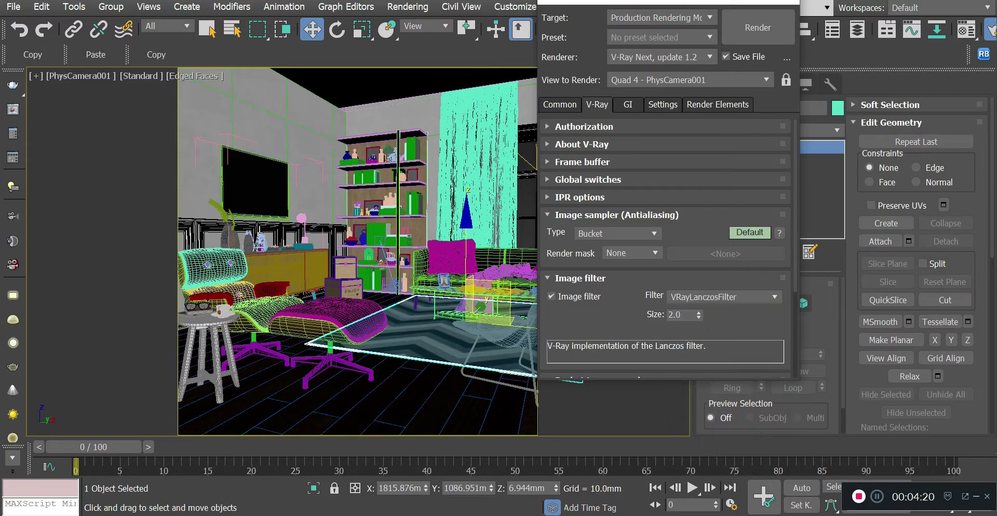
Review the bucket image sampler values and switch the image sampler settings to Advanced mode.
scroll(664, 246, "down", 1)
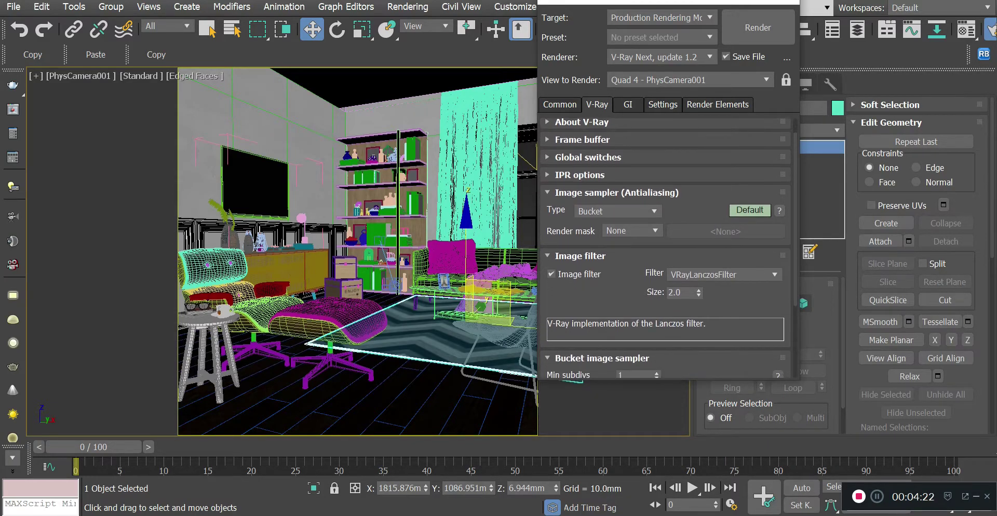
scroll(664, 247, "down", 5)
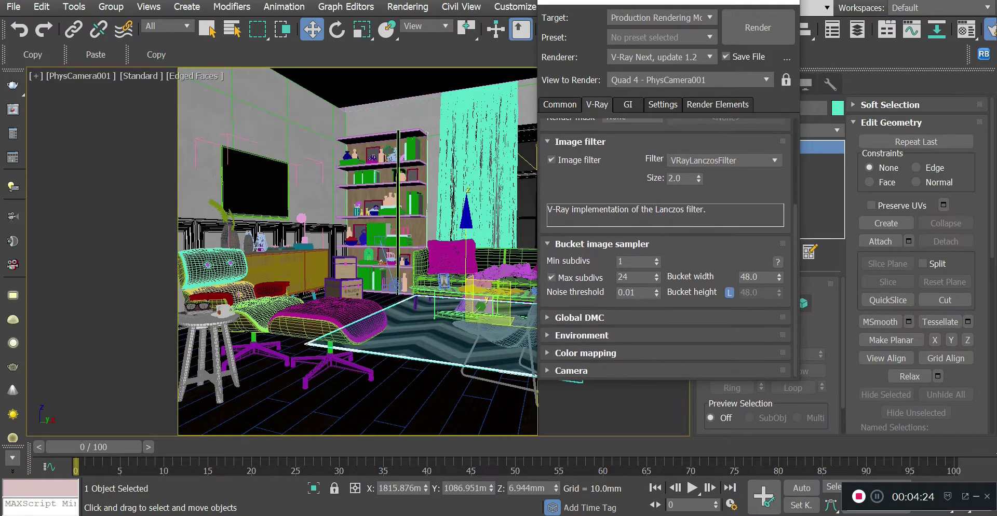
mouse_move(639, 260)
scroll(665, 244, "up", 3)
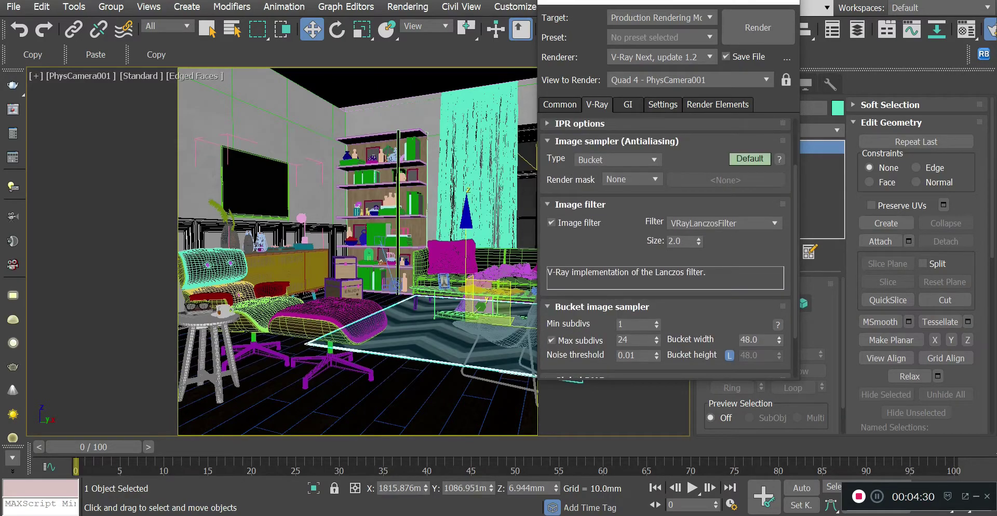
left_click(749, 158)
scroll(665, 243, "down", 4)
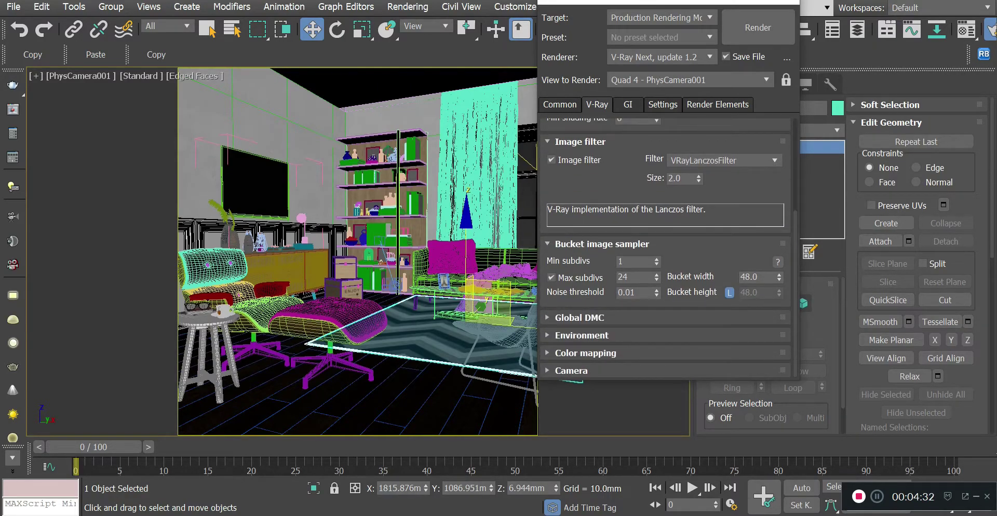
Check the bucket width, and expand the Global DMC settings in Advanced mode.
left_click(753, 277)
left_click(579, 318)
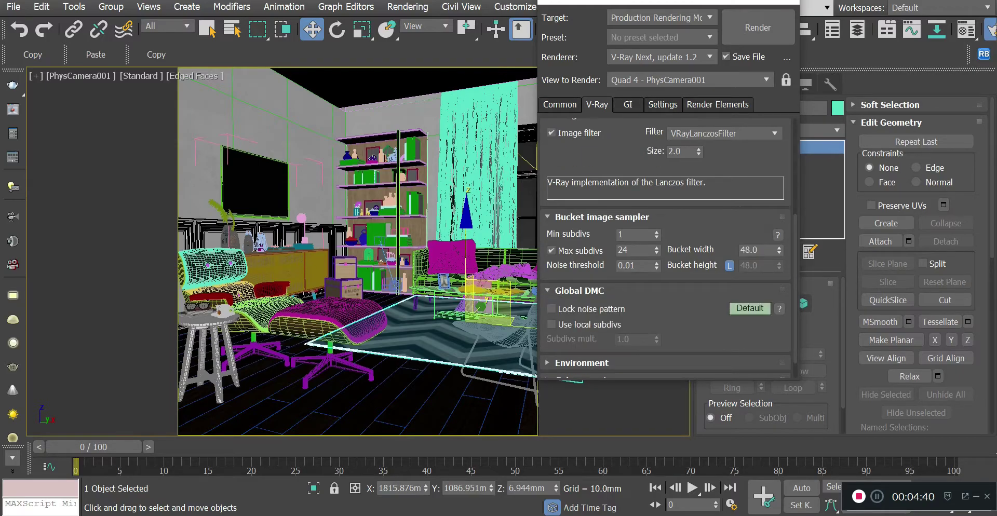
left_click(749, 308)
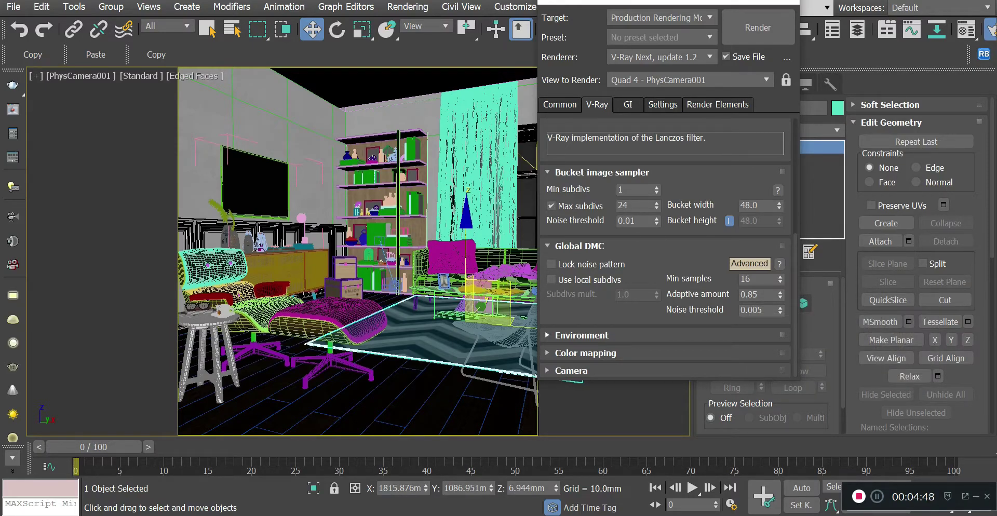
Check the Environment settings, and expand the Color mapping settings in Advanced mode.
left_click(581, 335)
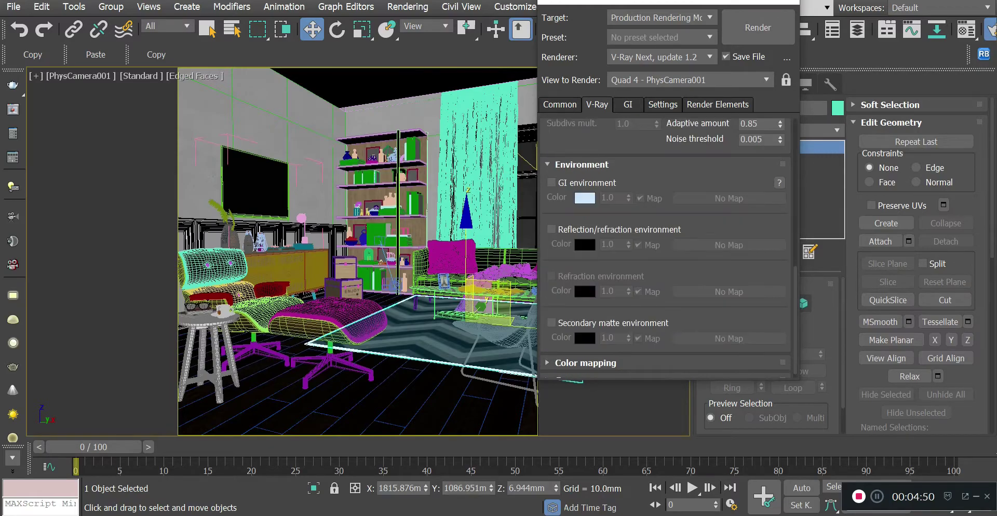
left_click(582, 165)
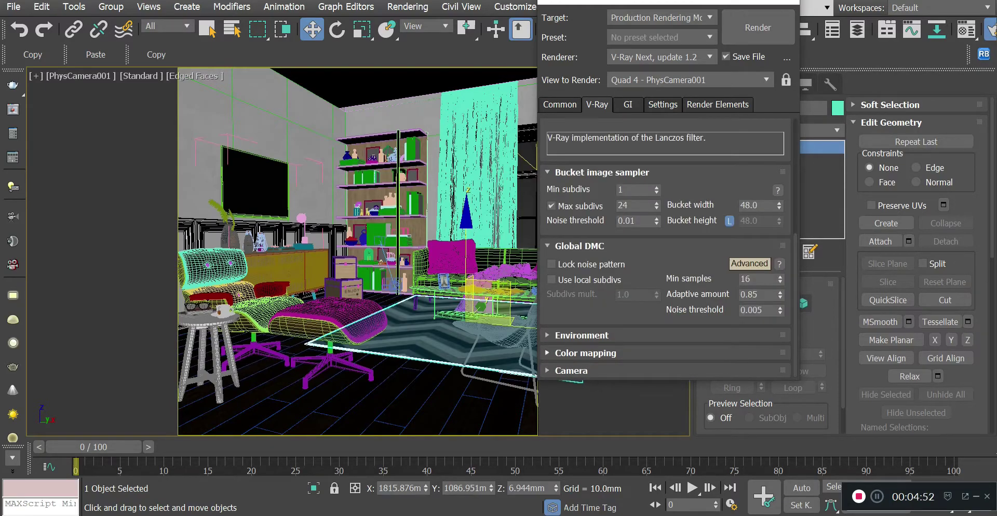
left_click(585, 352)
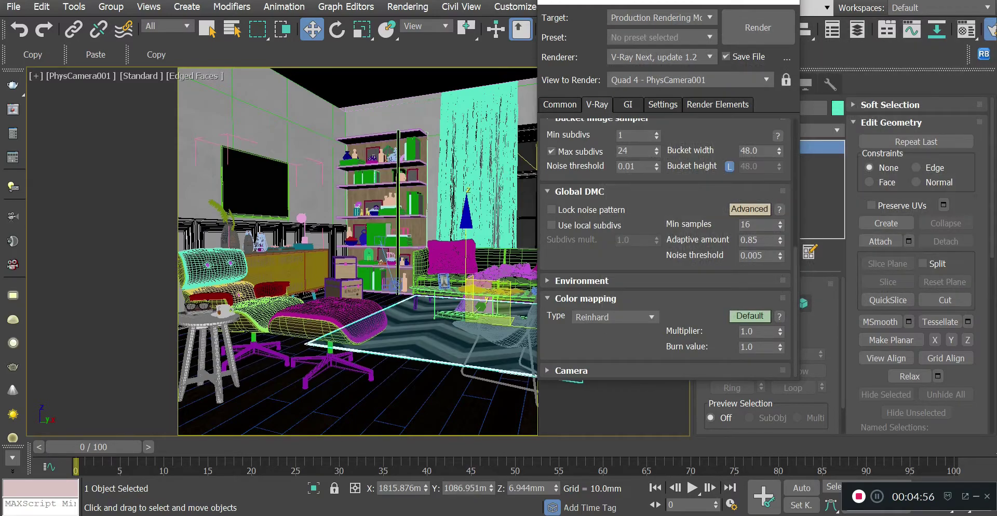
left_click(749, 316)
scroll(749, 316, "down", 2)
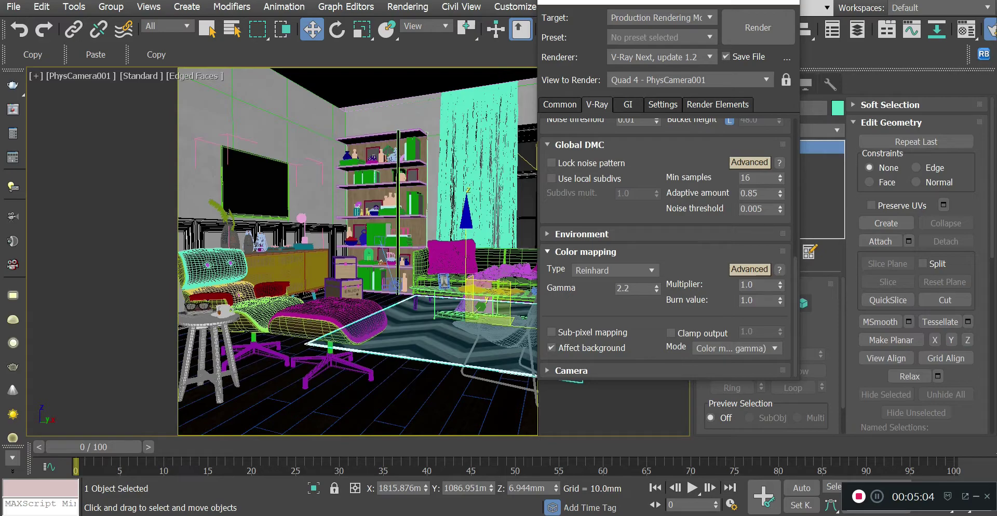
Review the color mapping types and modes, keeping Reinhard and Color mapping and gamma.
left_click(616, 270)
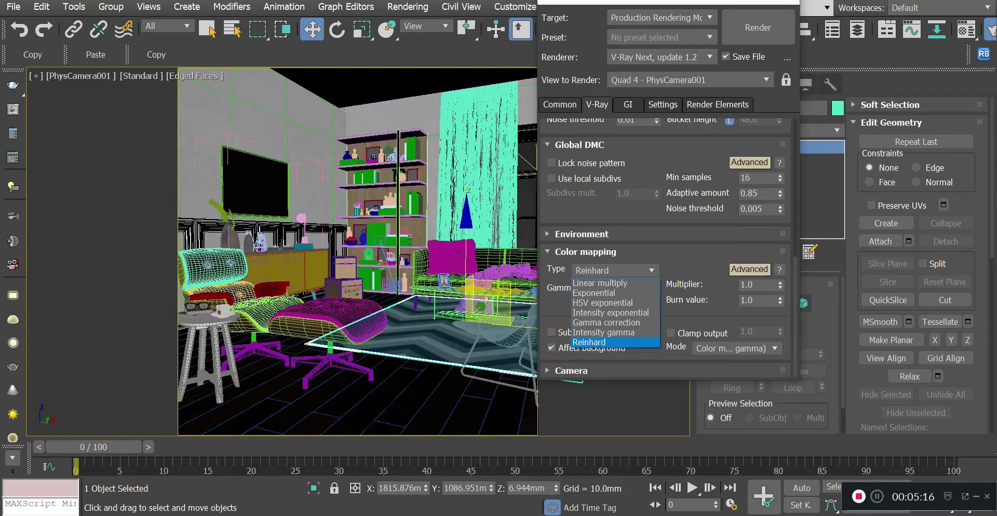
left_click(589, 342)
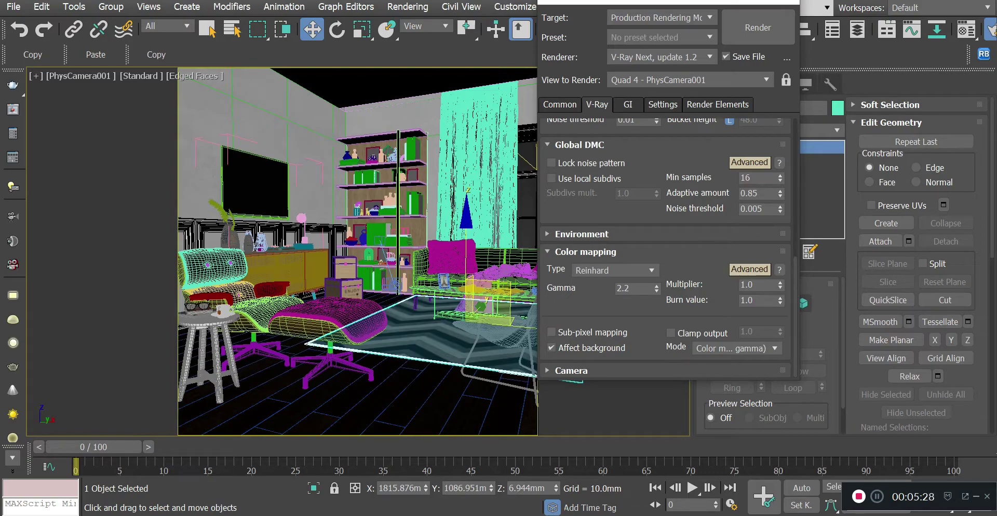
left_click(737, 348)
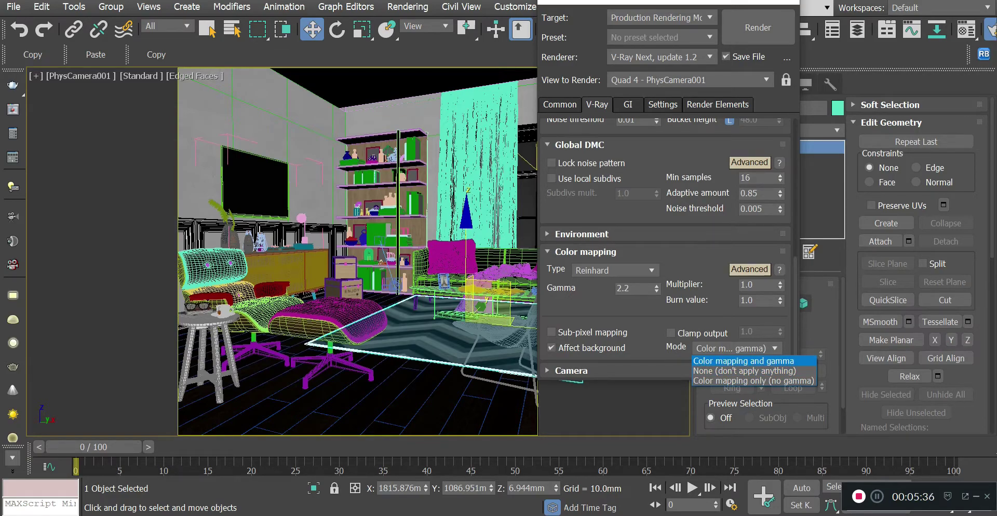
key("Escape")
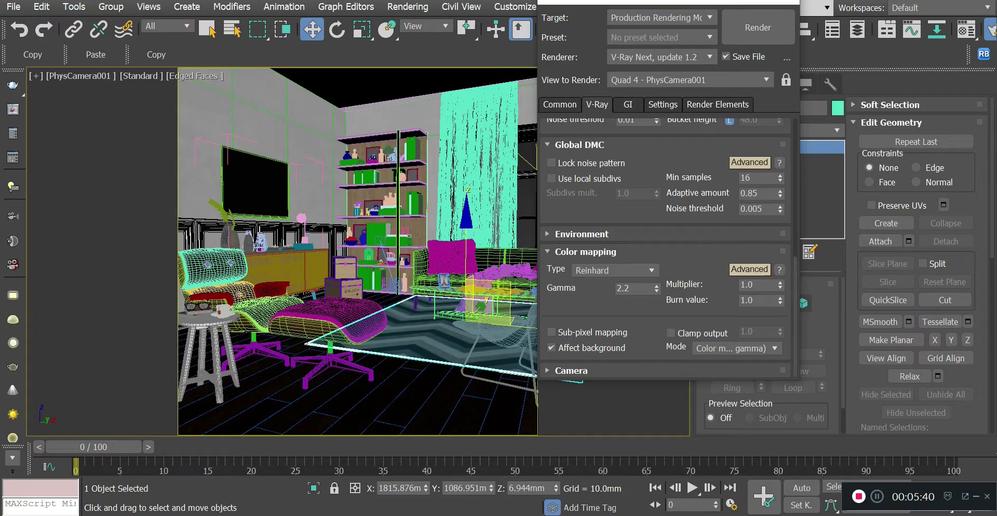
Set the primary GI engine to Irradiance map and switch the global illumination settings to Advanced mode.
left_click(627, 105)
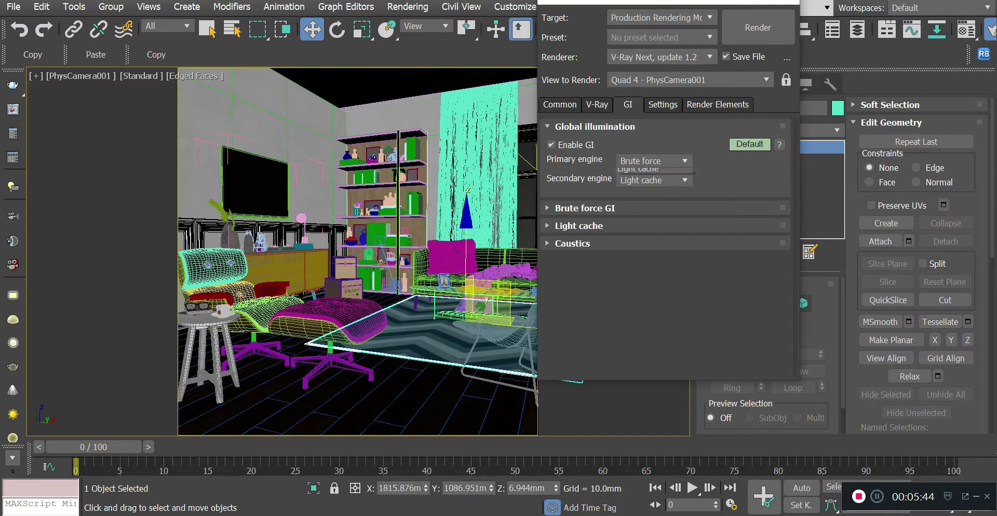
left_click(653, 161)
left_click(644, 172)
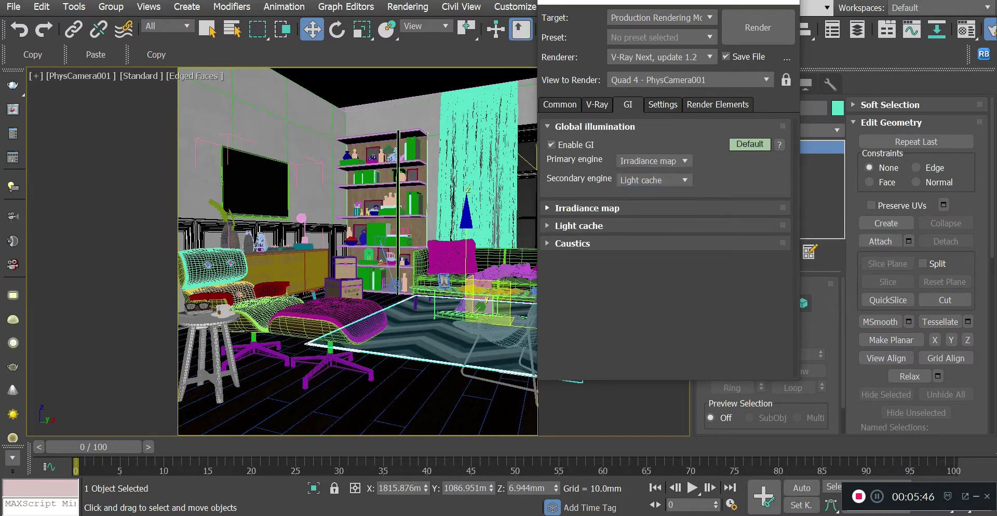
left_click(749, 144)
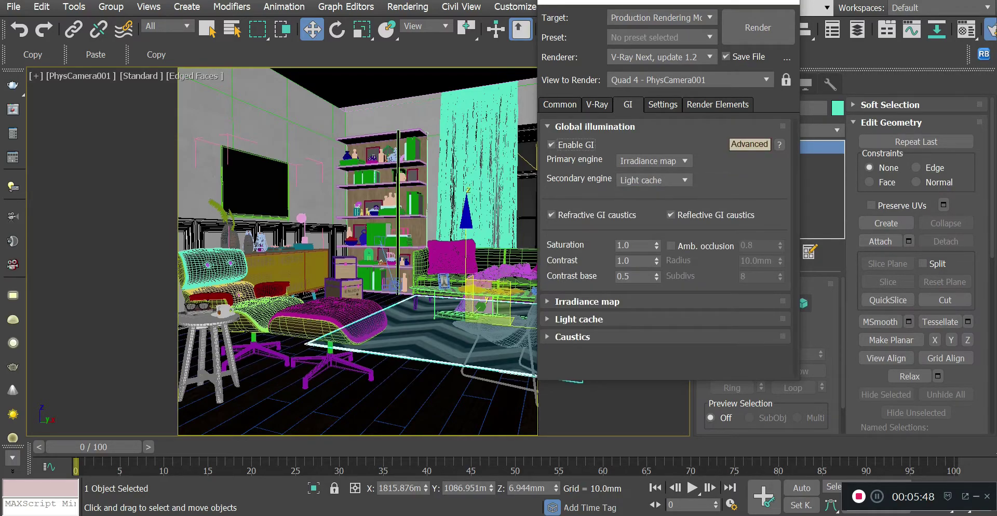
Enable ambient occlusion for global illumination and set its amount to 0.5.
left_click(671, 246)
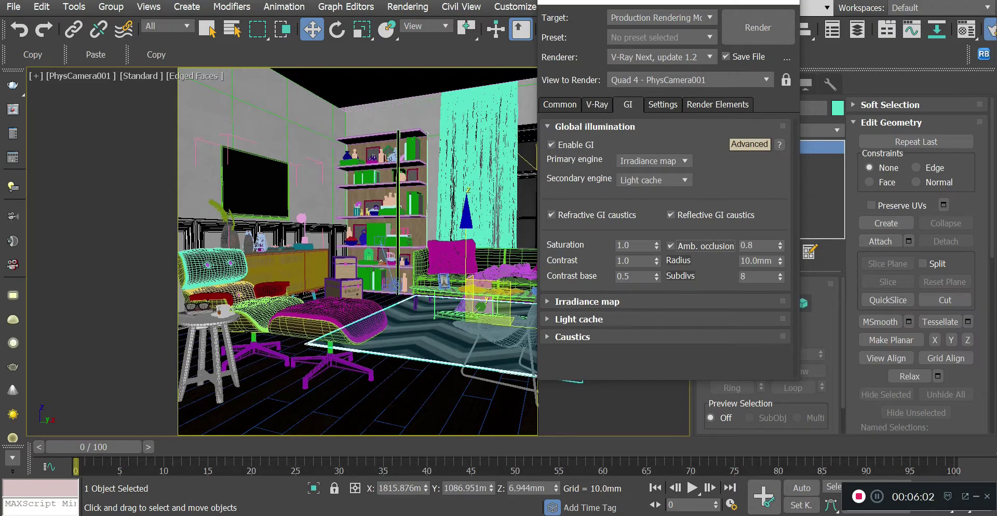
double_click(755, 245)
type(".5")
key("Return")
Expand the Irradiance map settings and set the current preset to Very low.
left_click(587, 302)
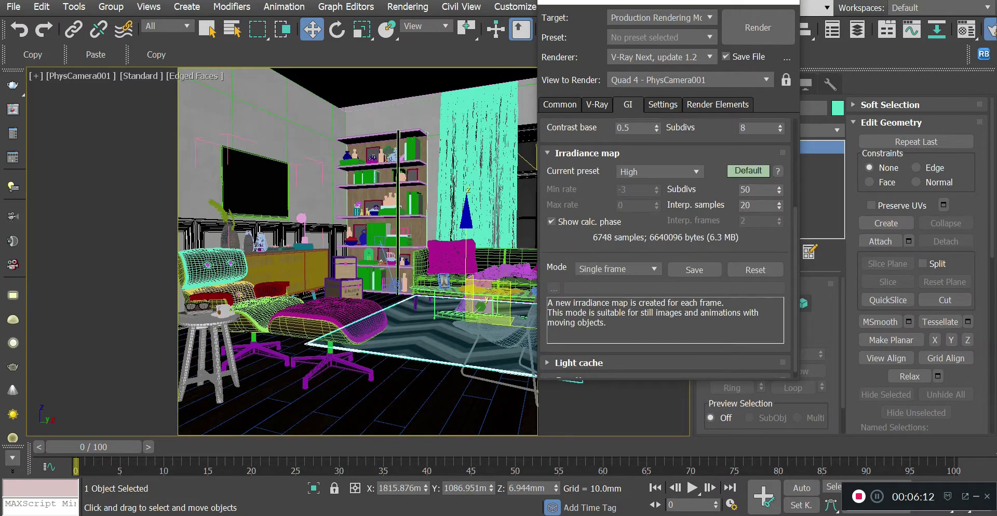
scroll(669, 249, "up", 3)
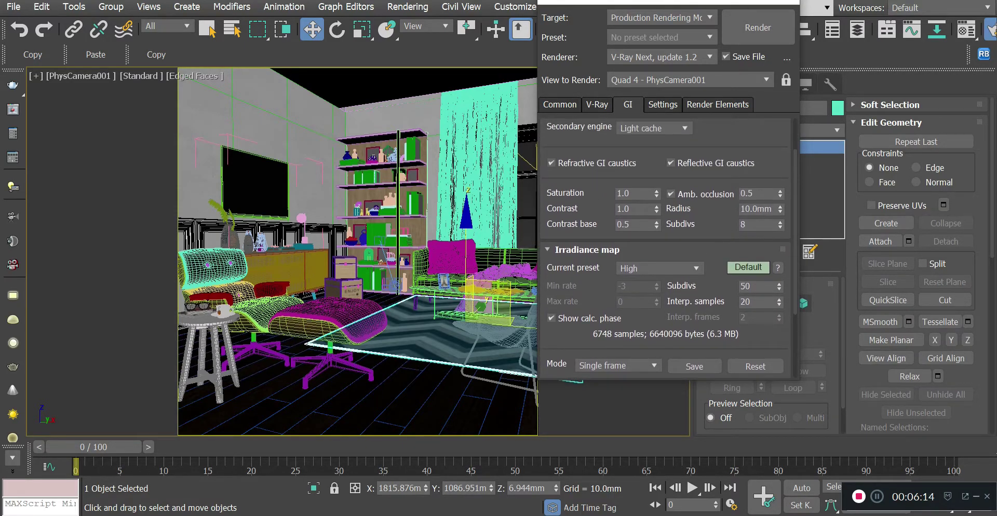
left_click(659, 268)
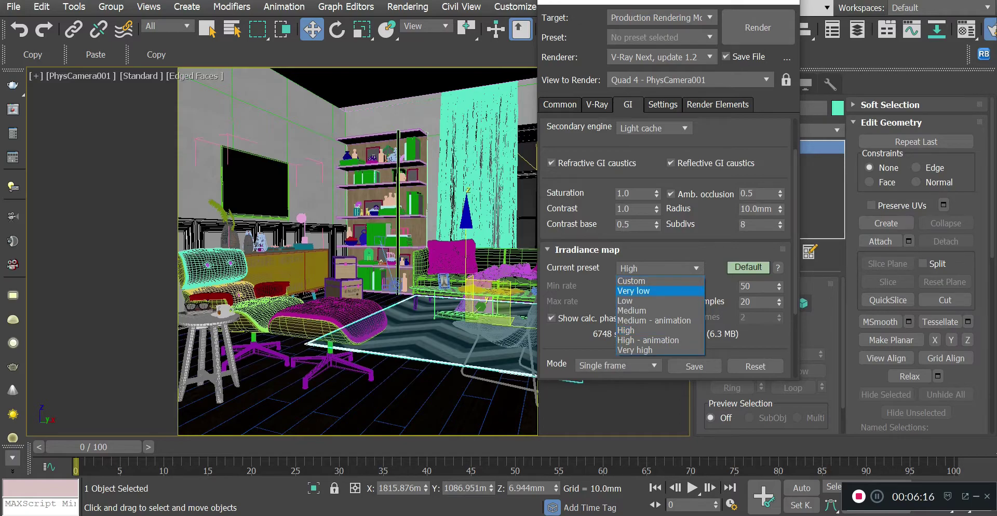
key("Return")
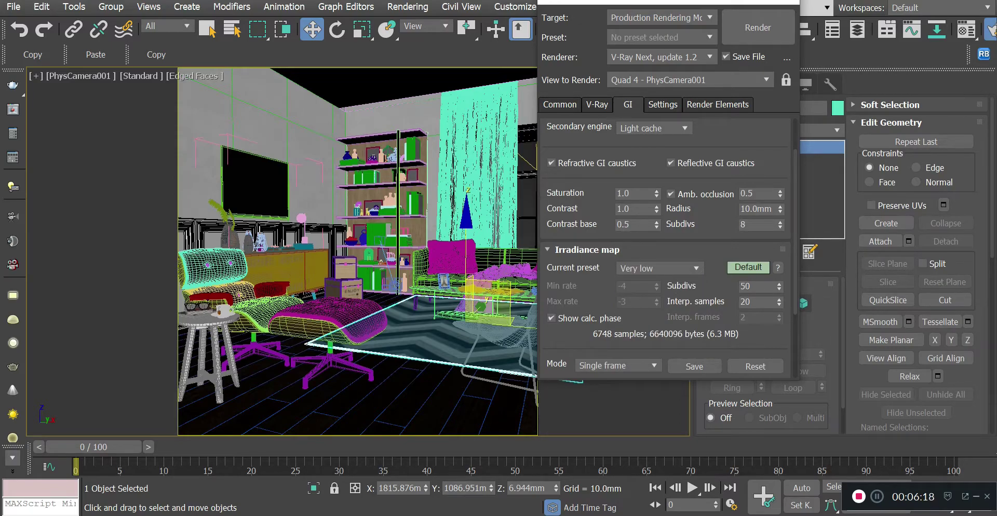
Set the irradiance map subdivs to 20 and check the interpolation samples setting.
scroll(665, 244, "down", 2)
left_click(755, 258)
type("20")
key("Return")
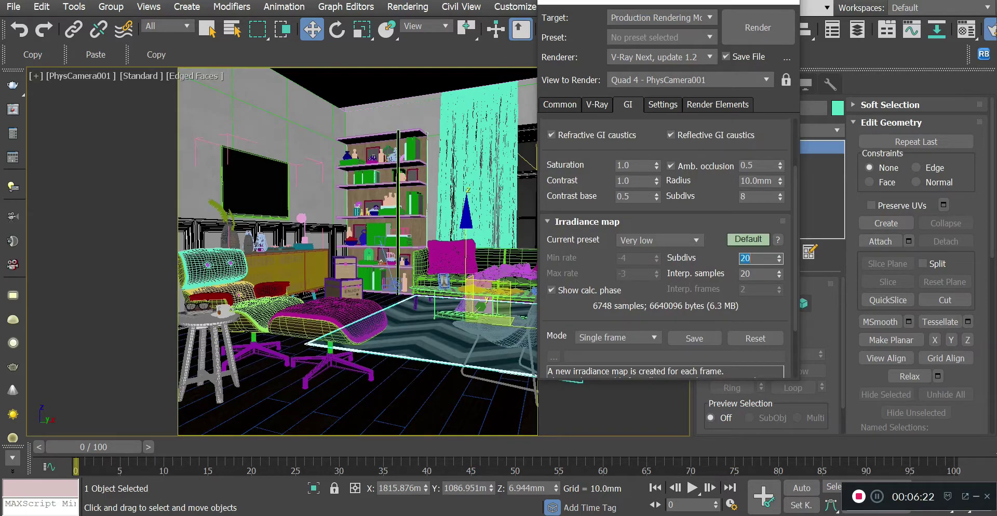
scroll(665, 249, "down", 1)
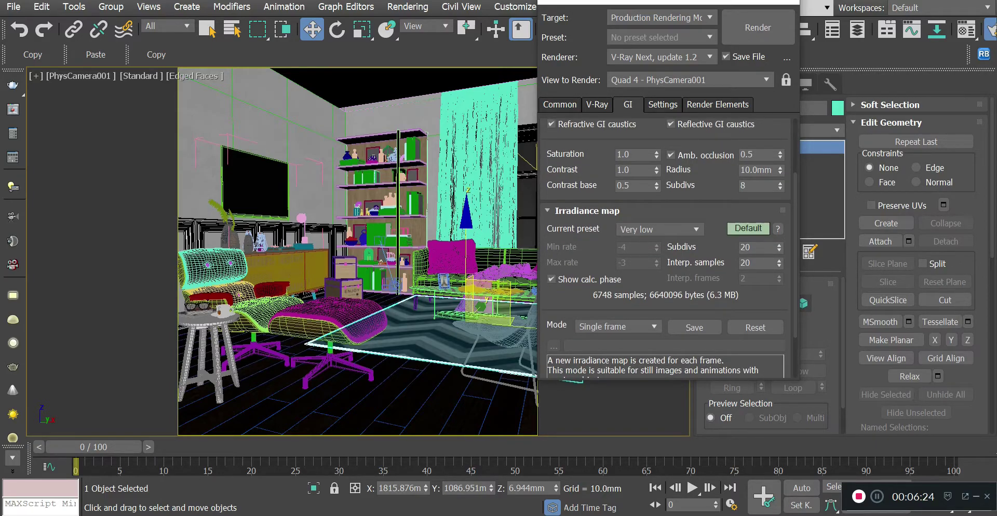
mouse_move(755, 263)
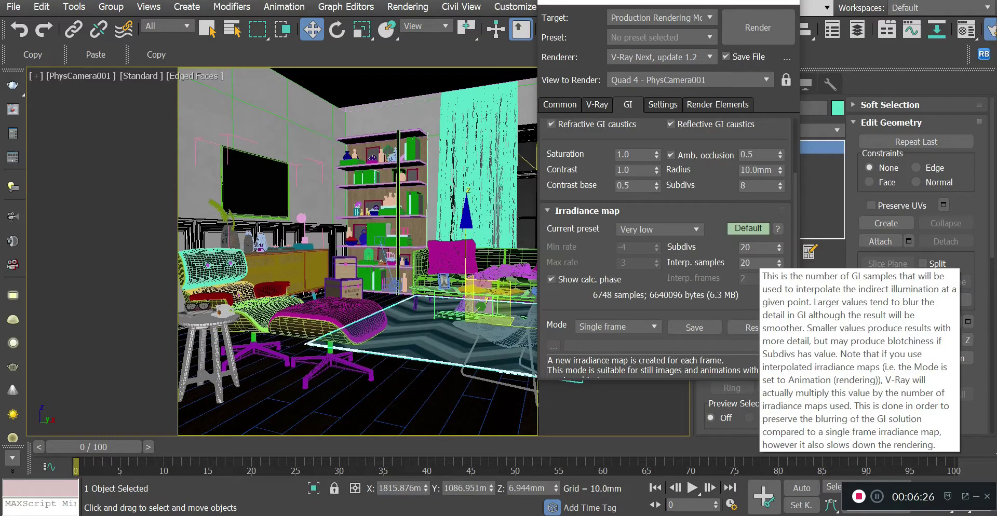
scroll(665, 249, "down", 3)
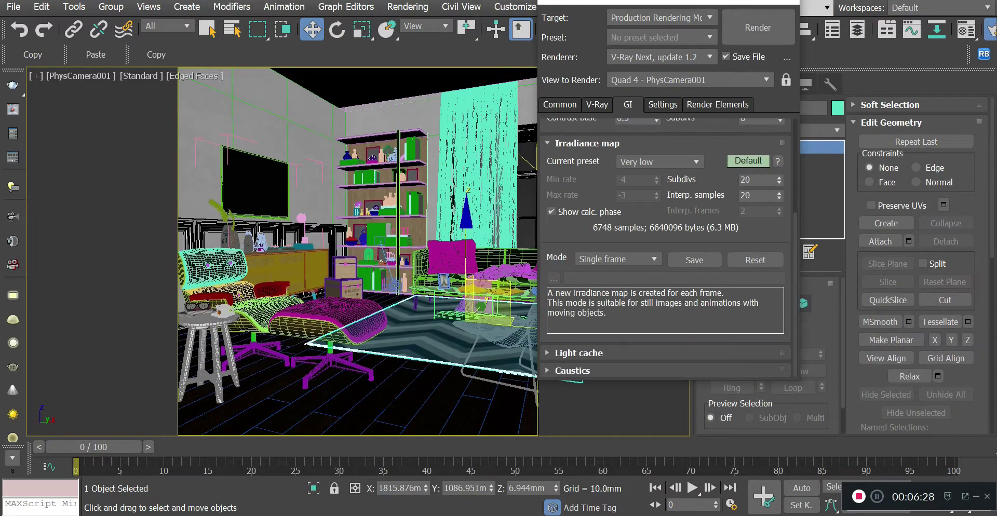
Expand the Light cache settings and set its subdivs to 500.
left_click(579, 353)
double_click(628, 265)
type("500")
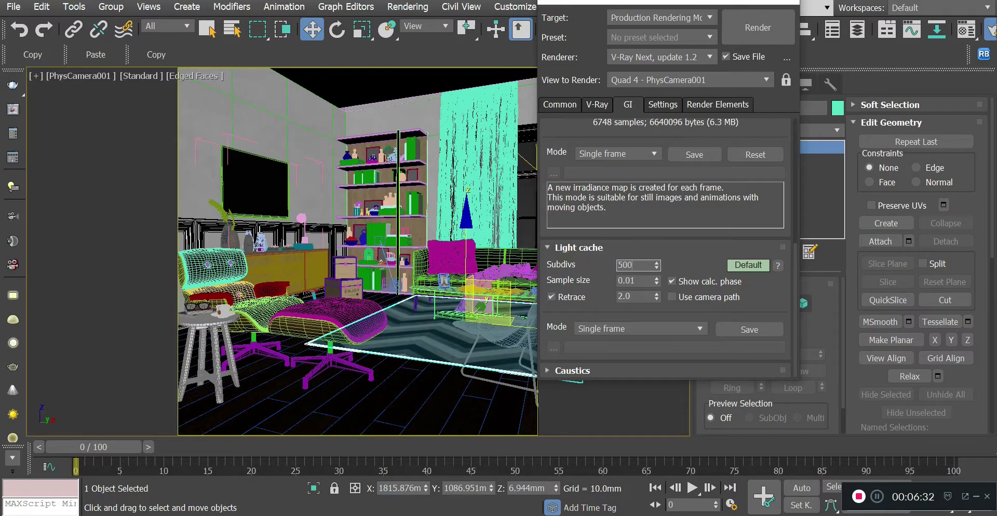
key("Return")
Switch the V-Ray System settings to Advanced mode and set the bucket sequence to Left->Right.
left_click(662, 105)
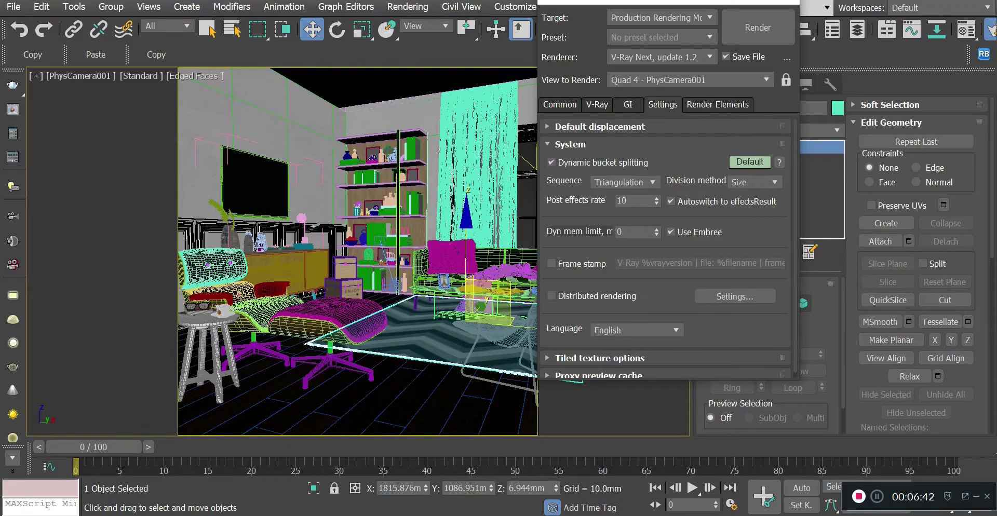
left_click(749, 162)
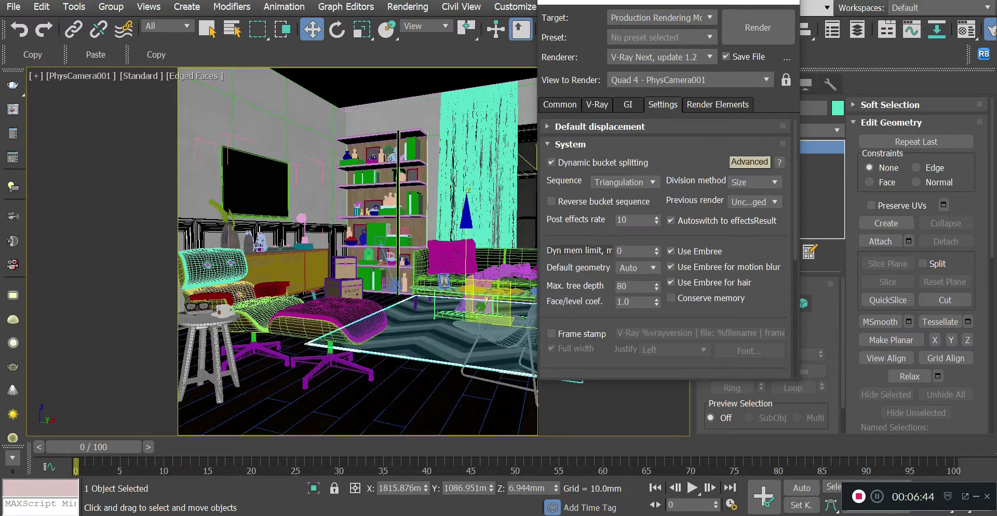
left_click(625, 182)
left_click(621, 204)
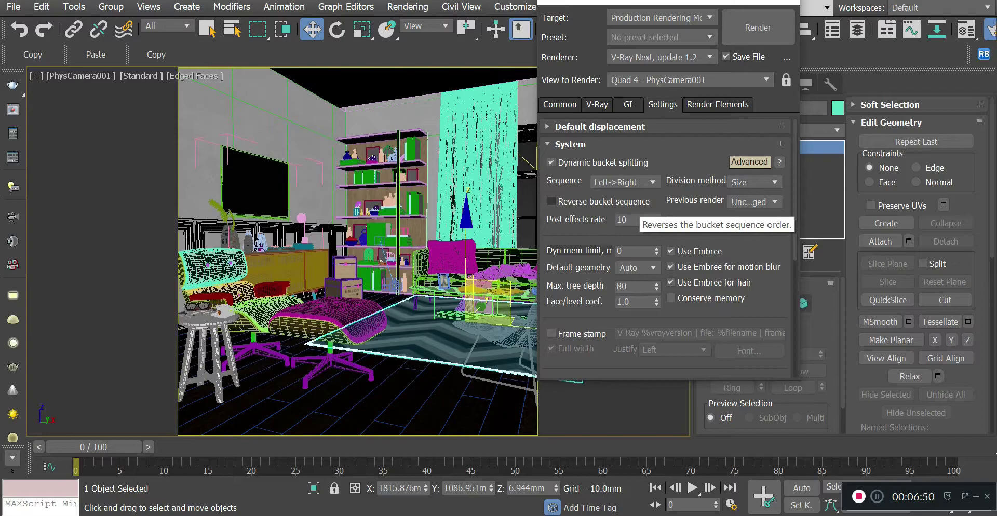
Show the full set of System options beyond Advanced mode and set the V-Ray log window to Never.
left_click(749, 162)
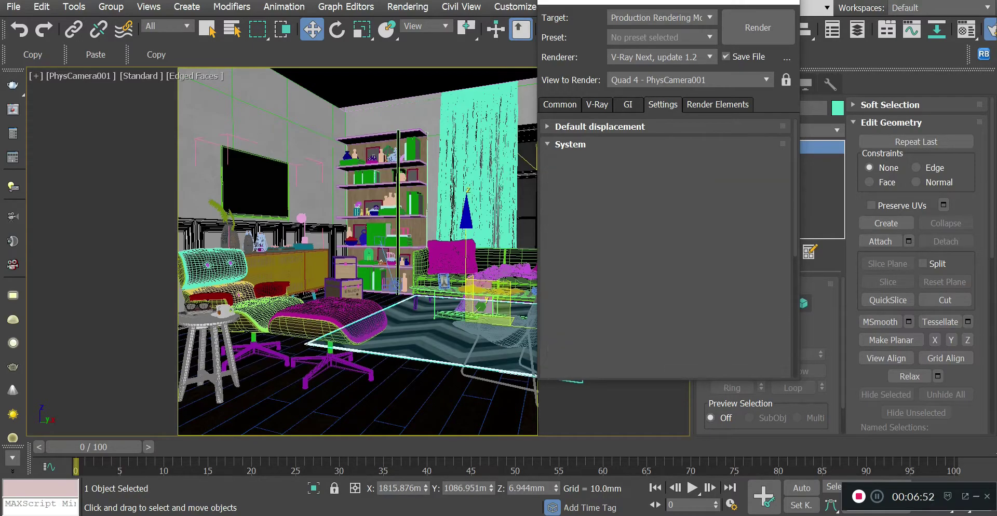
scroll(669, 247, "down", 5)
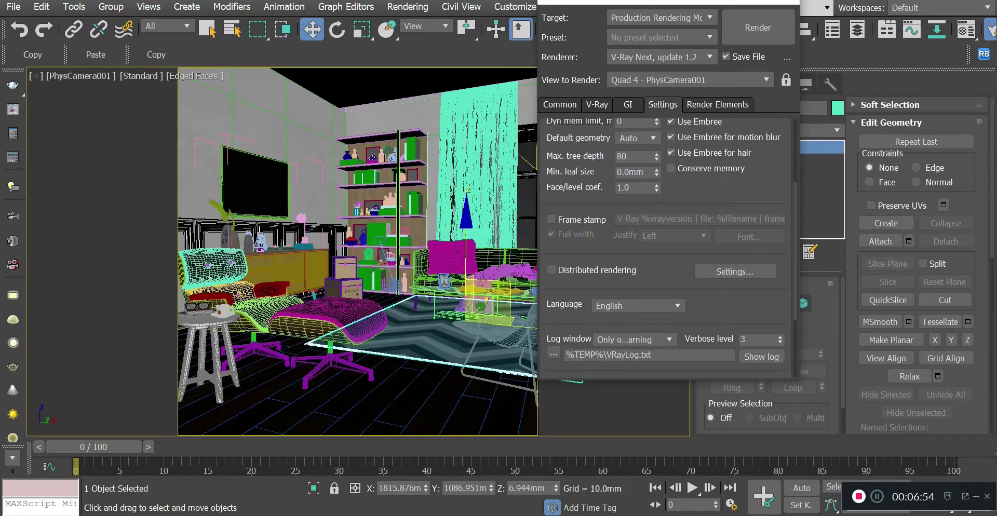
scroll(664, 244, "down", 3)
left_click(634, 268)
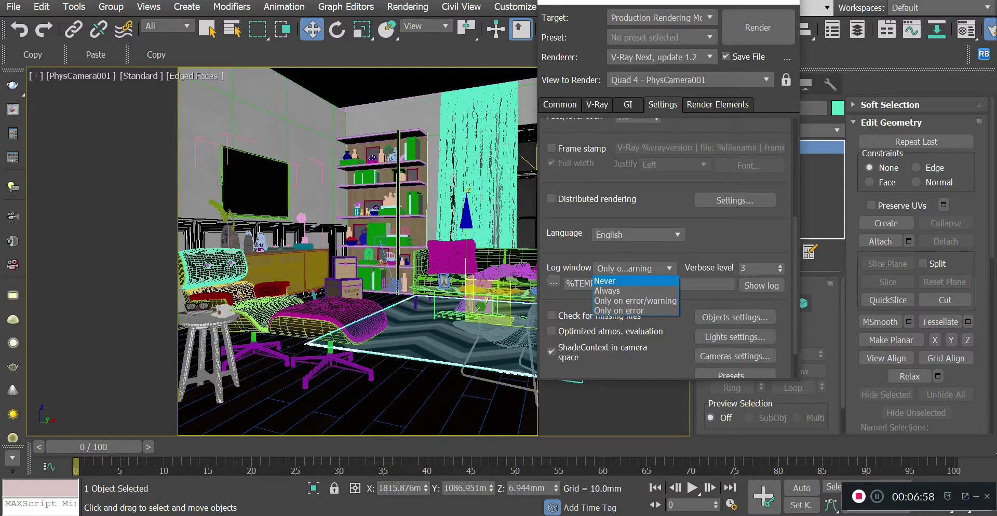
left_click(610, 281)
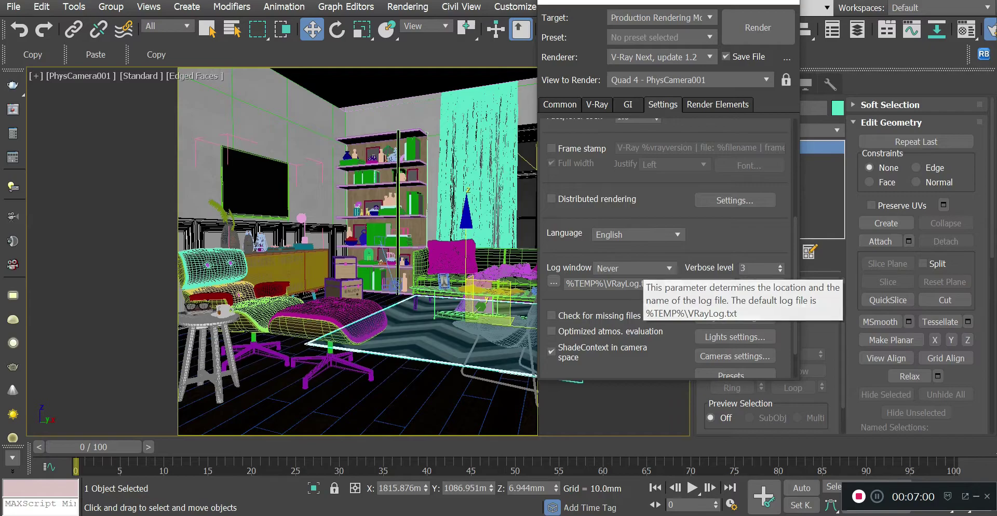
Try Always as the log window option and switch it back to Never.
left_click(633, 268)
left_click(607, 290)
left_click(633, 268)
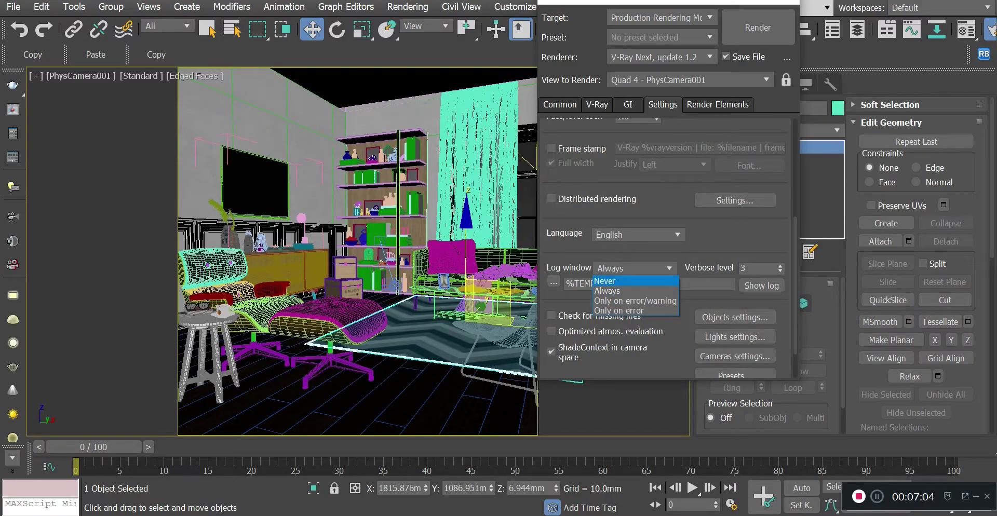
key("Return")
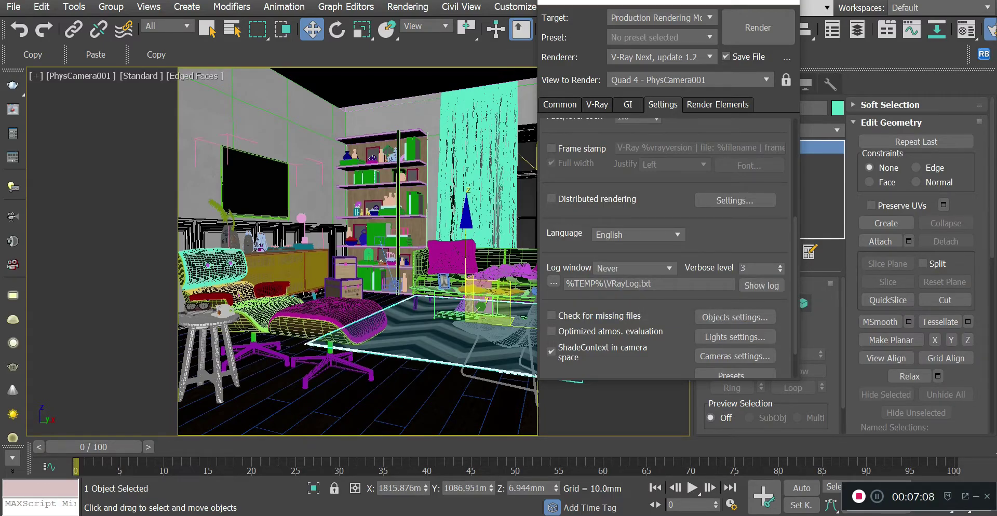
Delete the existing denoiser from the render elements and add a new VRayDenoiser element.
left_click(717, 105)
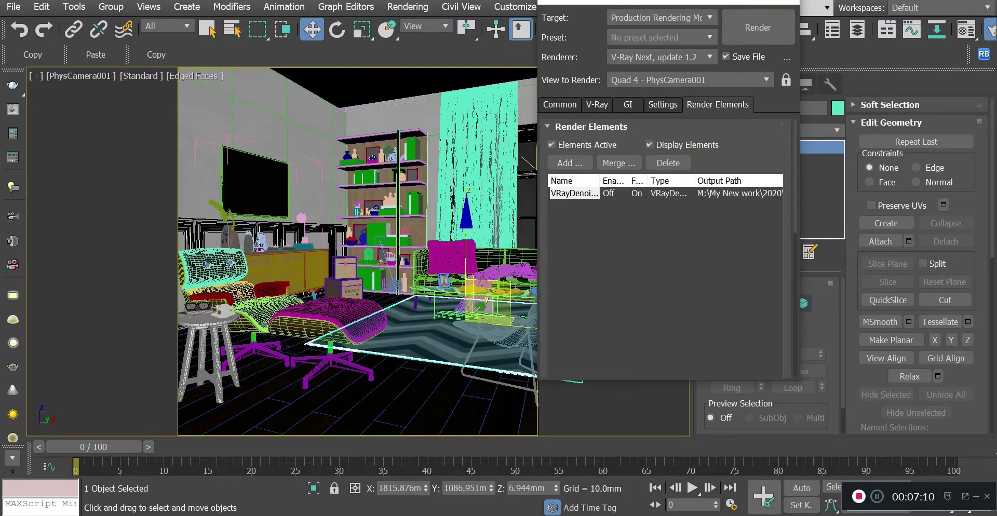
left_click(668, 163)
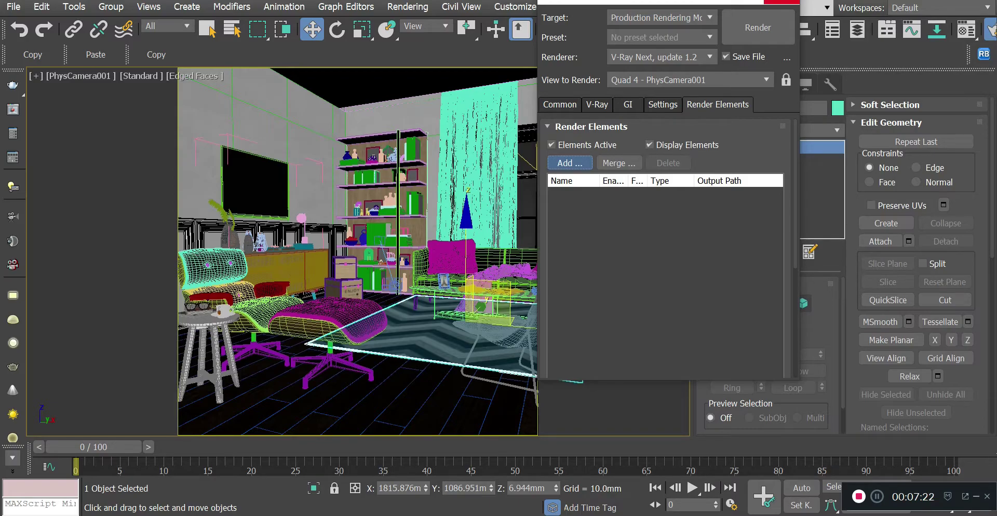
left_click(570, 163)
double_click(567, 126)
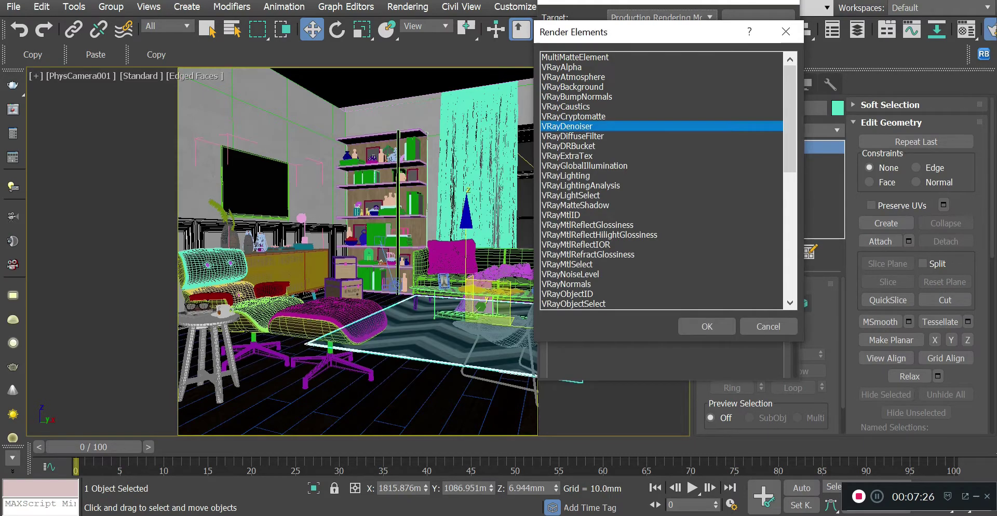
Set the VRayDenoiser preset to Mild.
scroll(665, 249, "down", 5)
scroll(665, 249, "down", 5)
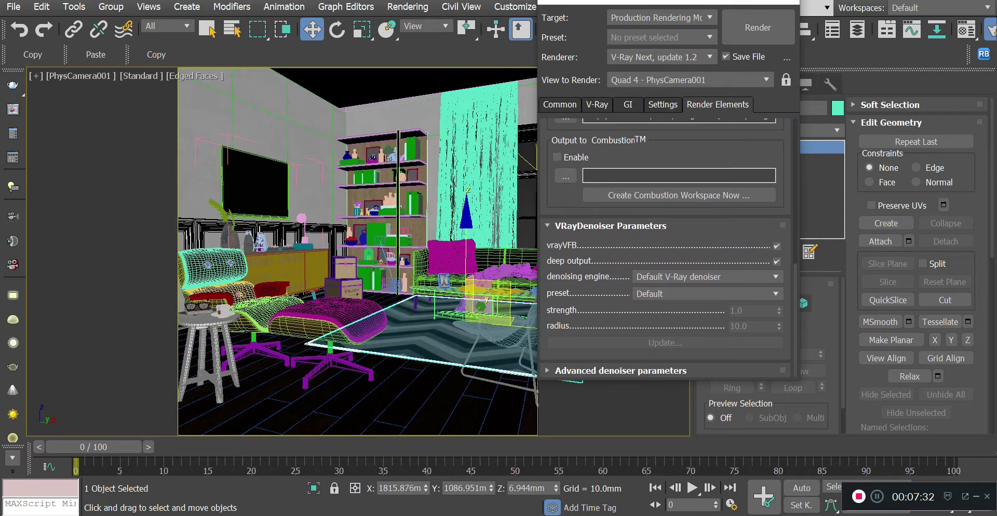
left_click(707, 294)
left_click(642, 306)
left_click(707, 294)
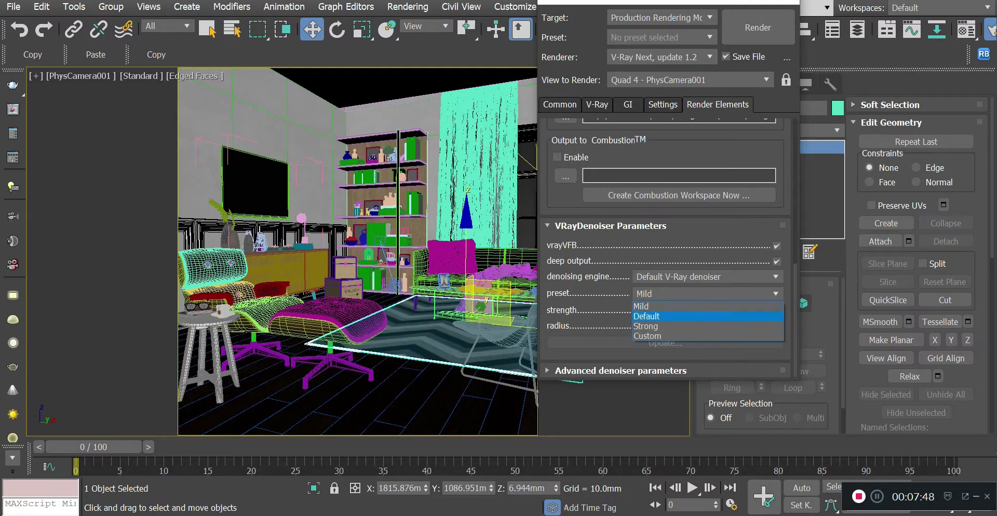
key("Return")
left_click(707, 294)
left_click(674, 305)
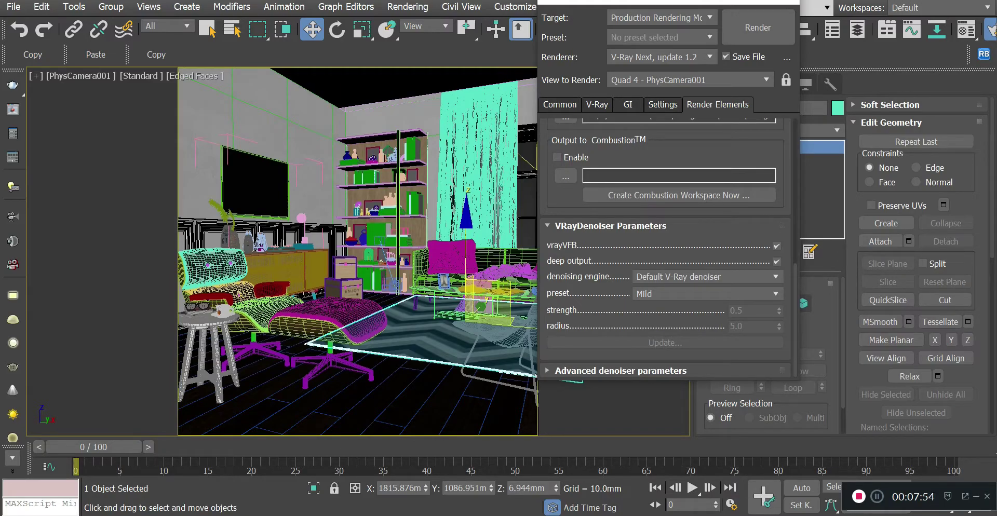
left_click(707, 294)
left_click(707, 294)
left_click(707, 294)
left_click(707, 307)
Set the bucket image sampler's noise threshold to 1.0 and the bucket width to 16.
scroll(664, 250, "up", 3)
scroll(664, 249, "up", 5)
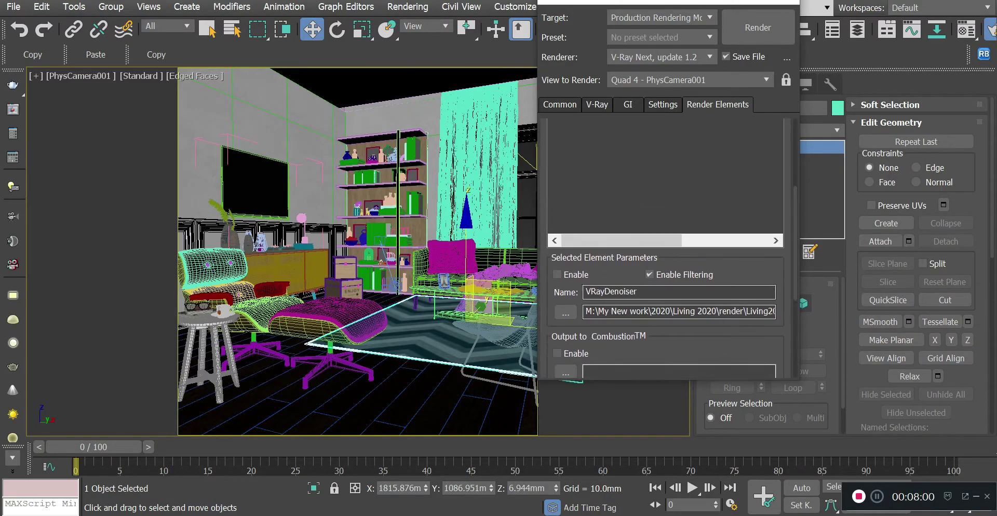
left_click(559, 105)
left_click(597, 105)
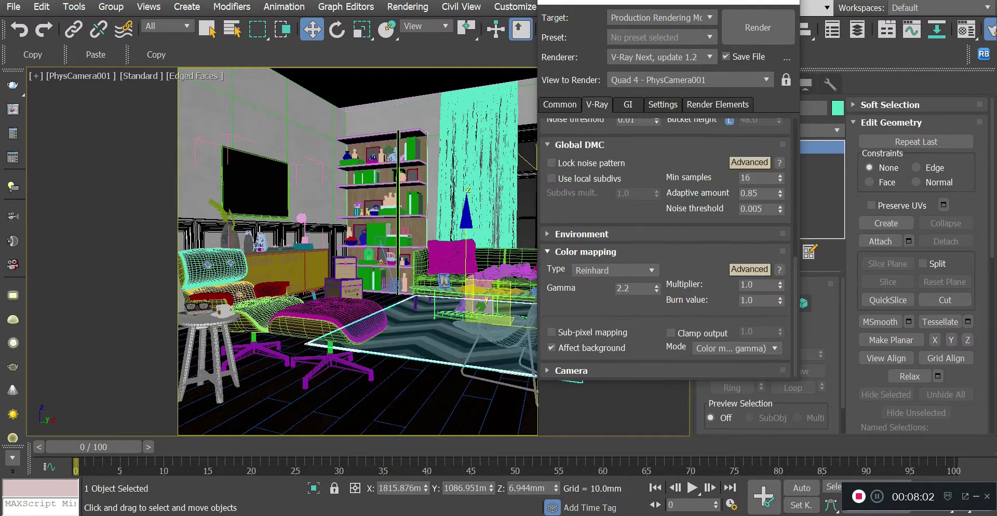
scroll(664, 247, "up", 3)
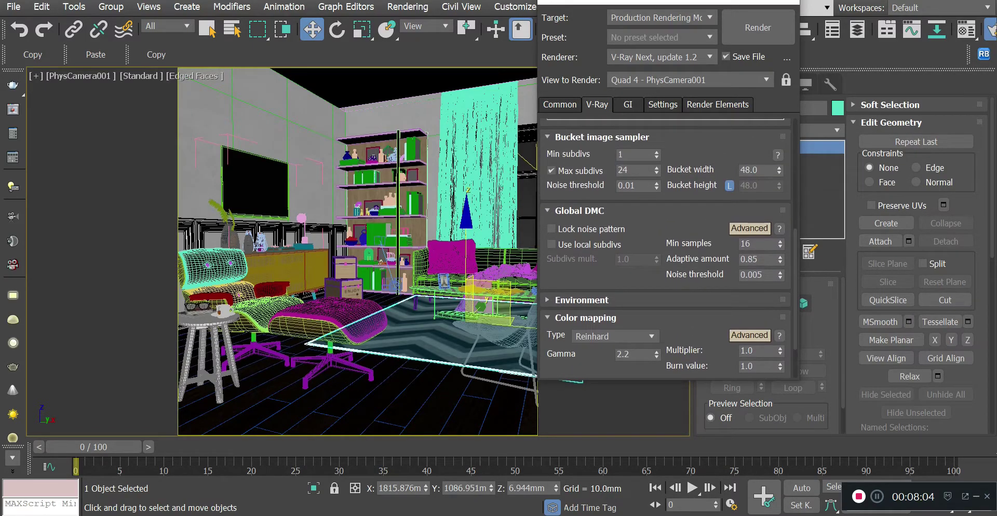
scroll(665, 247, "up", 2)
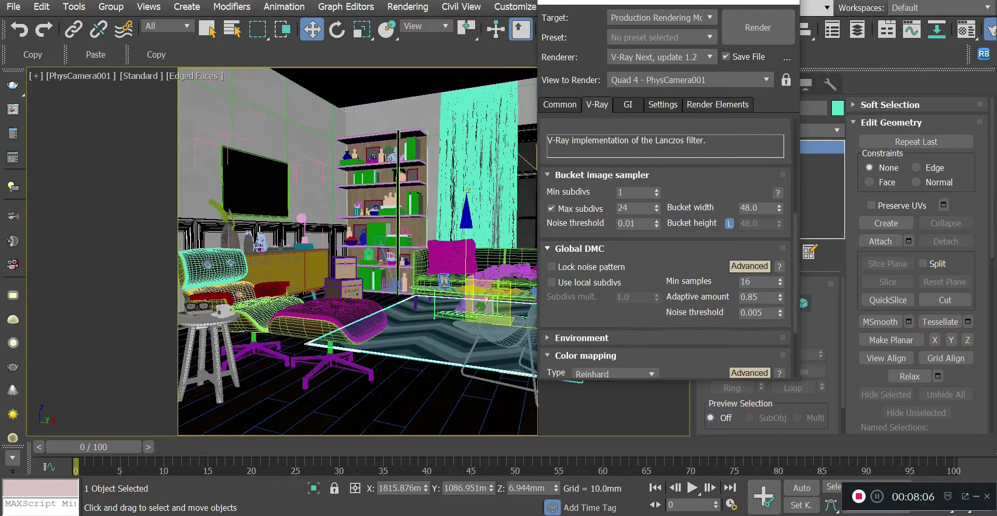
scroll(664, 247, "up", 3)
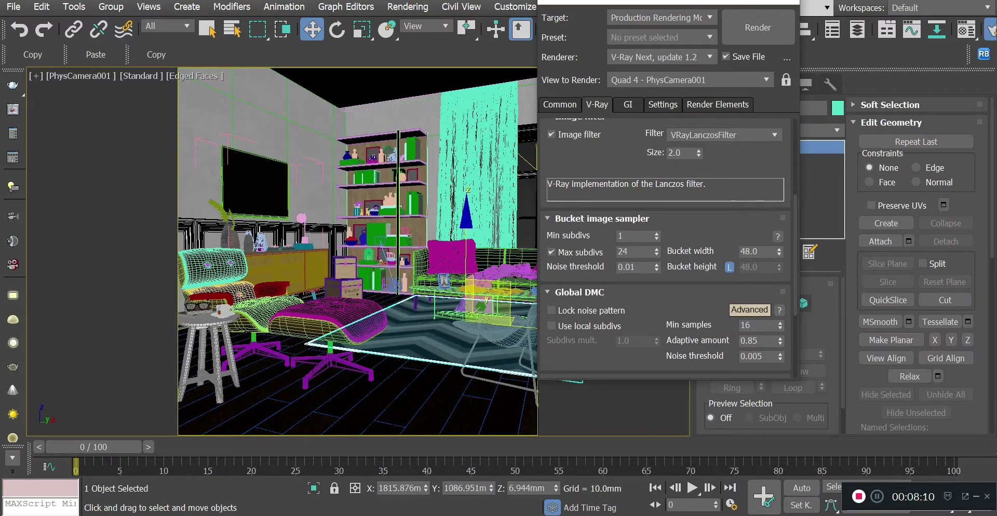
left_click(637, 267)
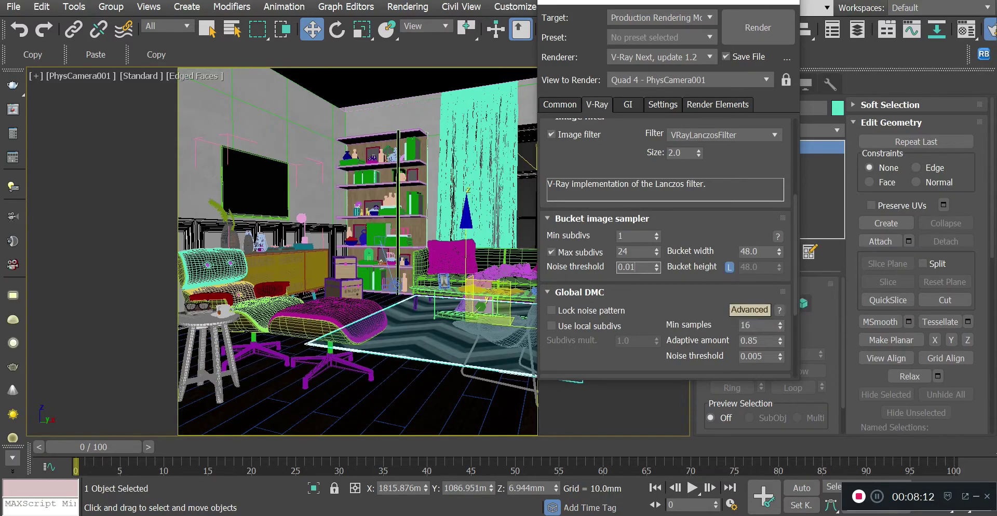
type("1")
key("Return")
left_click(757, 251)
type("16")
key("Return")
Set the Global DMC min samples to 8 and its noise threshold to 1.0.
left_click_drag(698, 310, 698, 245)
left_click(758, 259)
double_click(758, 260)
type("8")
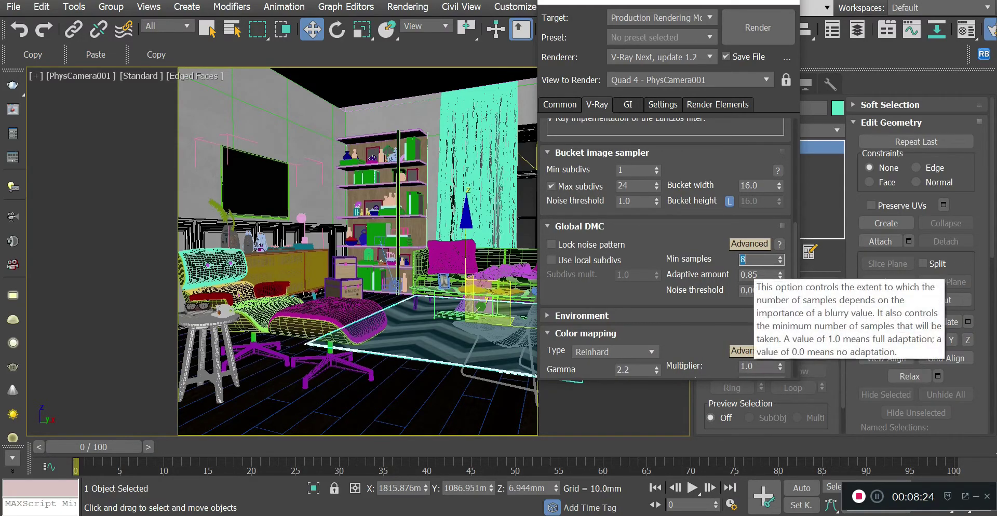
double_click(755, 291)
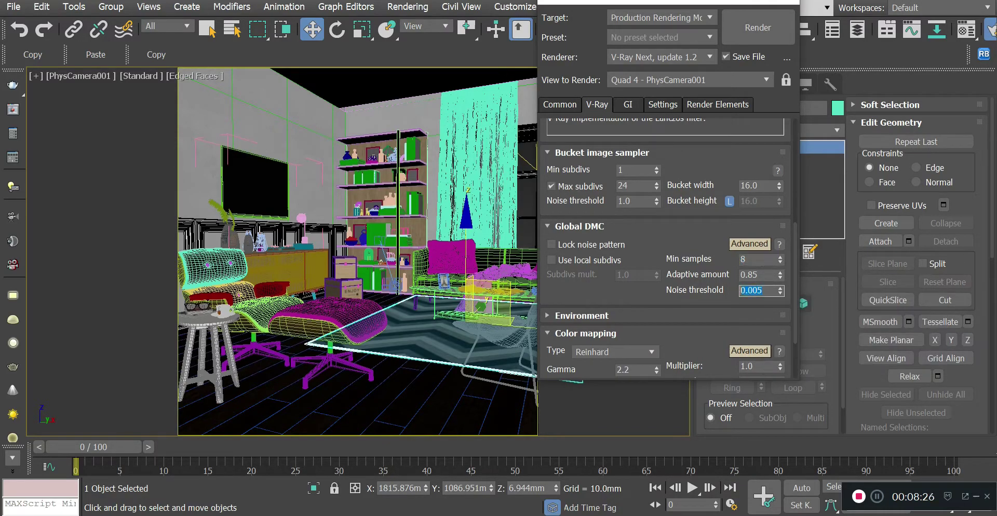
type("1")
key("Return")
Try a Global DMC adaptive amount of 1.0 and set it back to 0.85.
left_click_drag(758, 275, 746, 274)
type("1")
key("Return")
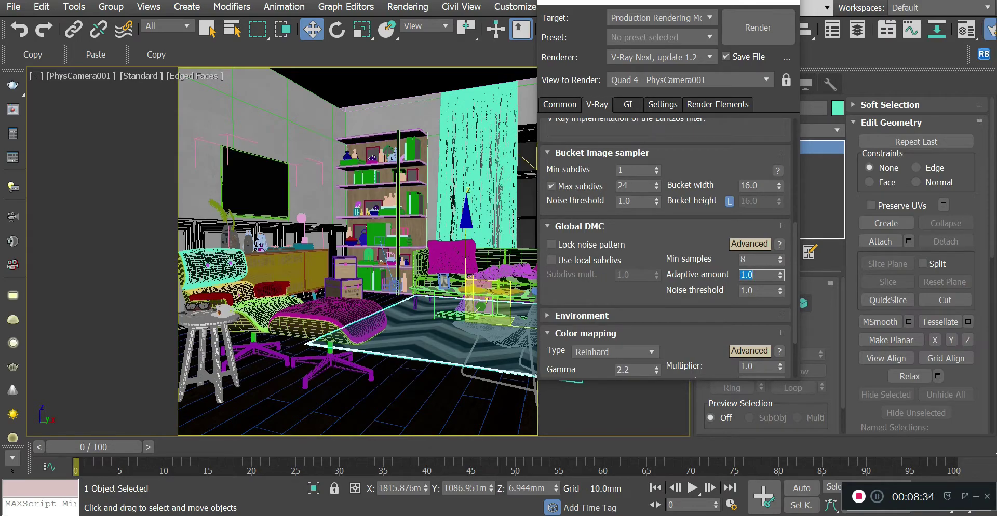
type("0.85")
key("Return")
Keep Reinhard as the color mapping type and set the mode to Color mapping and gamma.
scroll(665, 249, "down", 3)
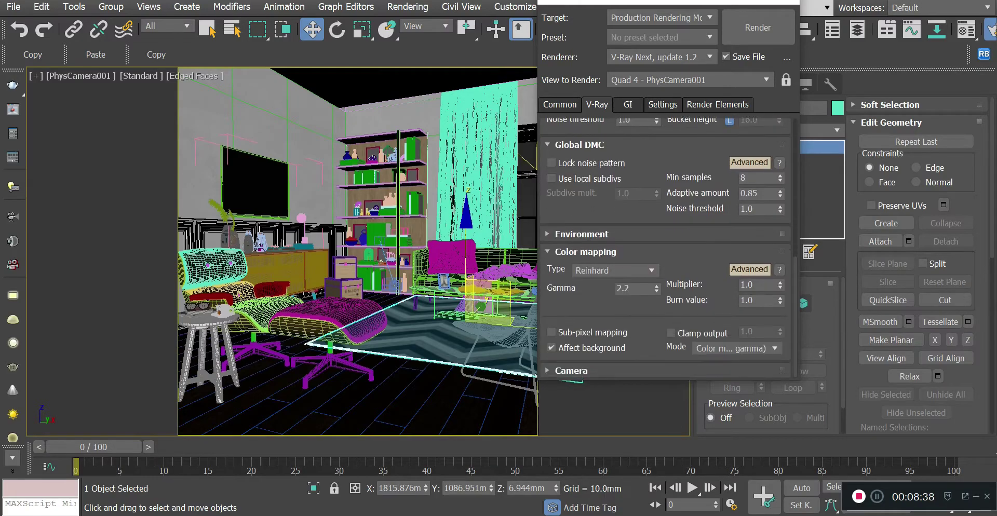
left_click(616, 270)
left_click(615, 271)
left_click(615, 271)
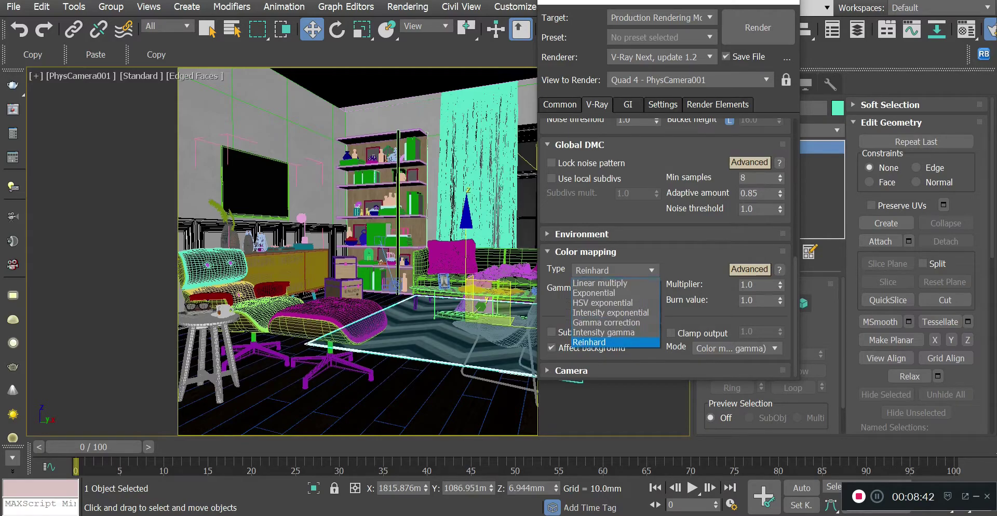
left_click(590, 342)
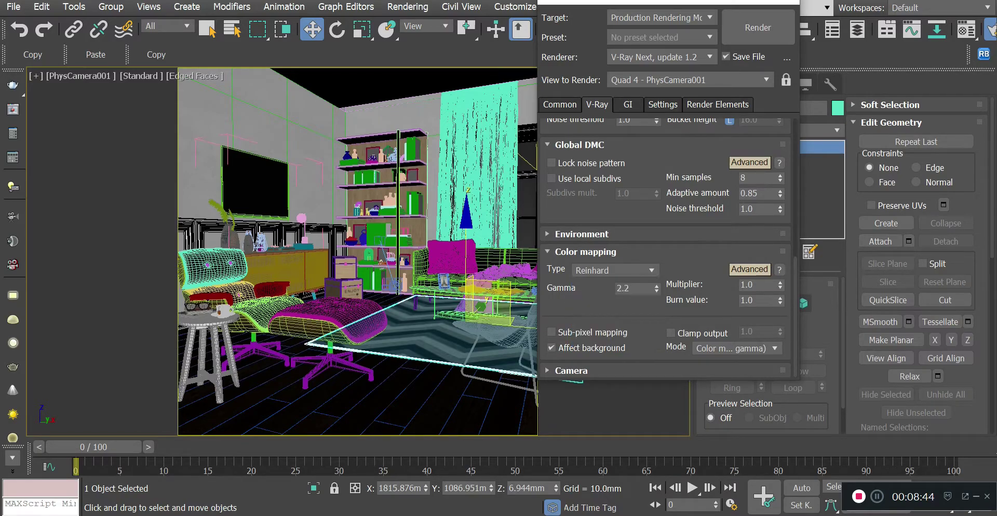
left_click(737, 348)
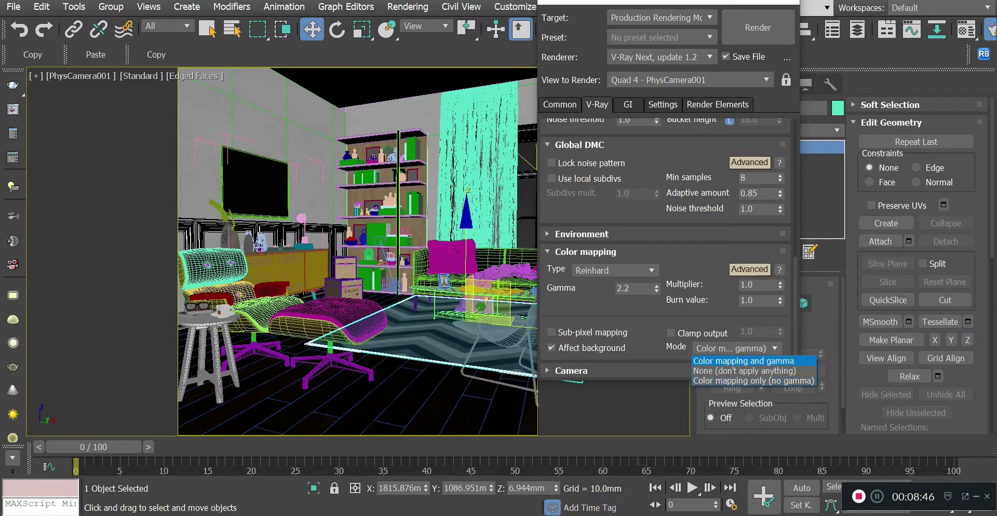
left_click(724, 359)
left_click(752, 301)
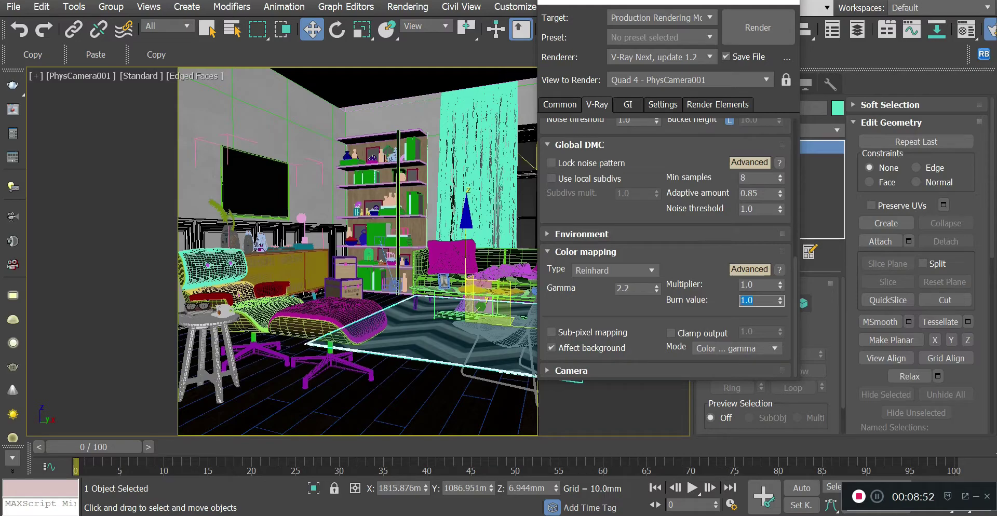
Review the GI engines, irradiance map and light cache settings, and check the V-Ray System options.
left_click(628, 105)
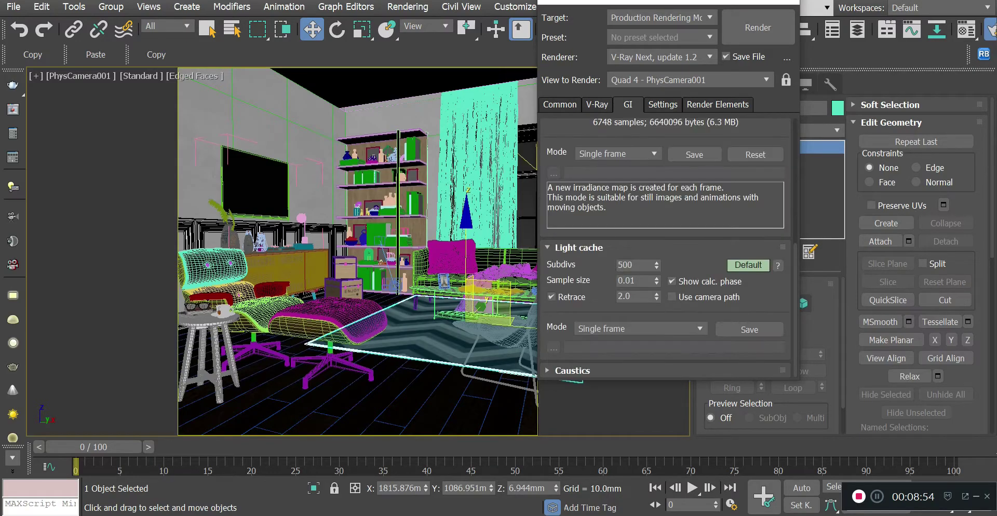
scroll(664, 246, "up", 10)
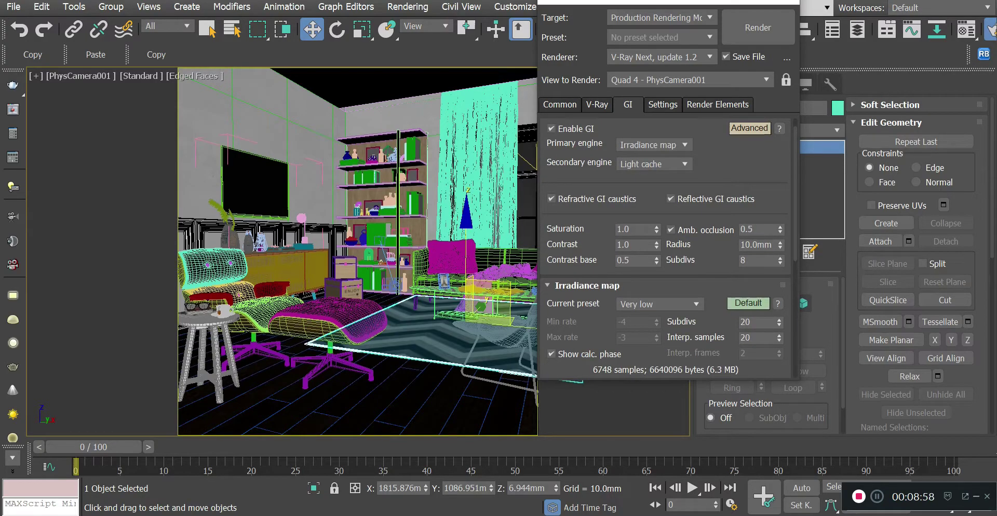
scroll(665, 247, "up", 1)
scroll(664, 247, "down", 5)
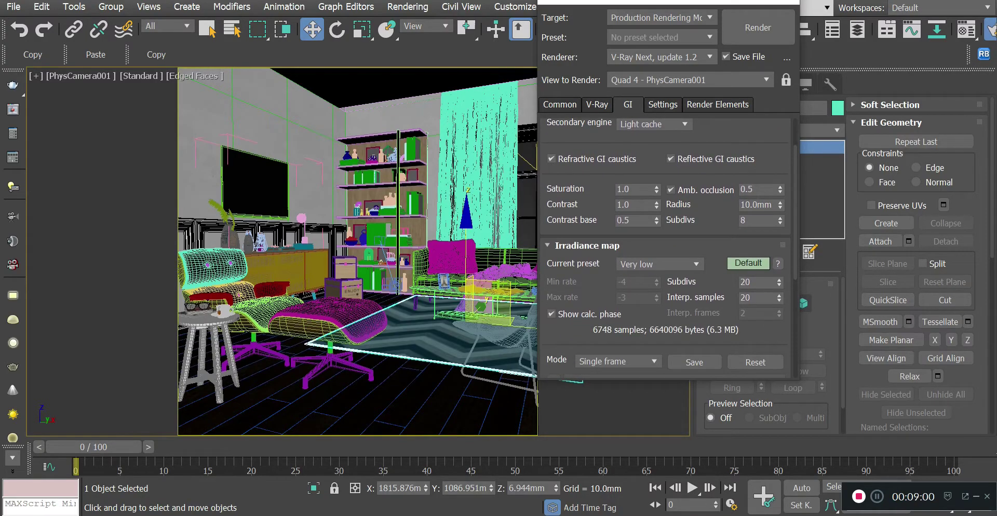
scroll(664, 247, "down", 1)
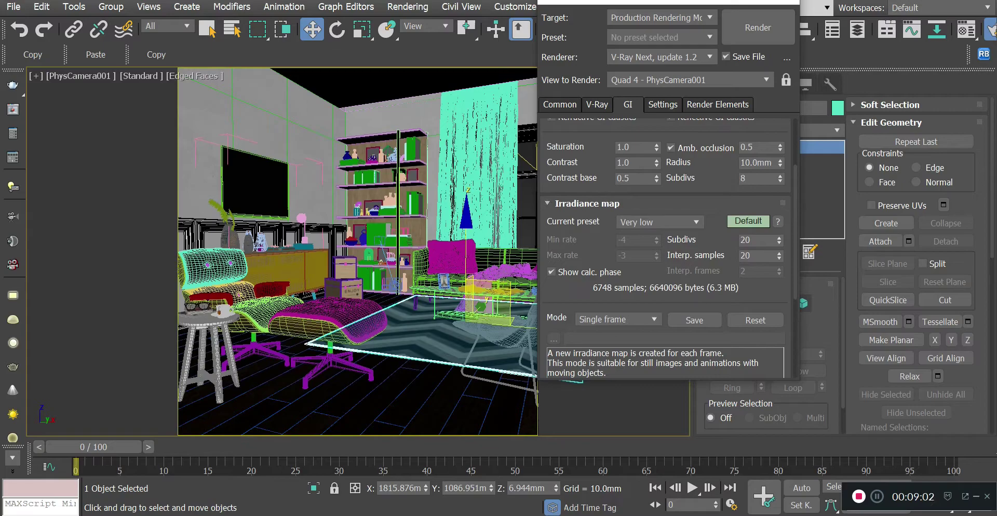
left_click(659, 222)
left_click(659, 244)
double_click(751, 240)
scroll(668, 248, "down", 1)
scroll(668, 248, "down", 5)
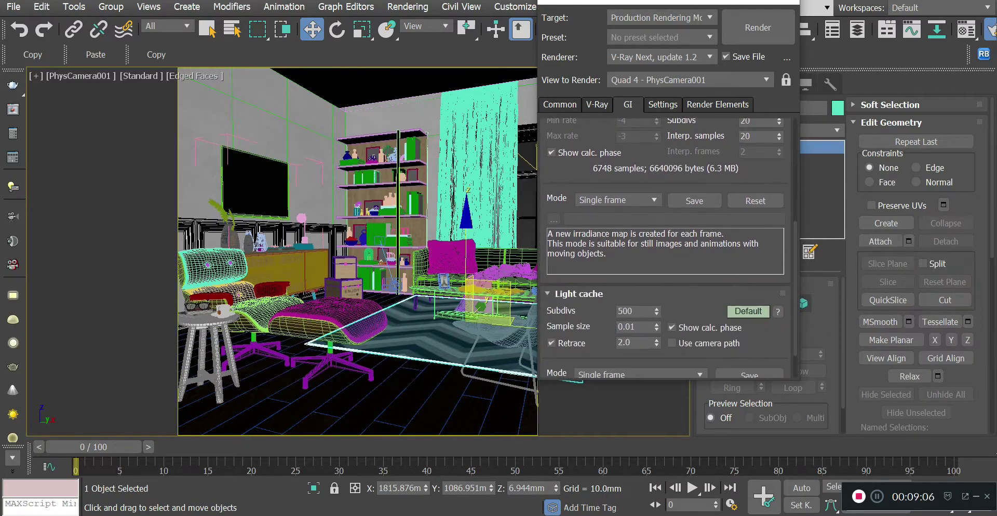
scroll(664, 246, "down", 2)
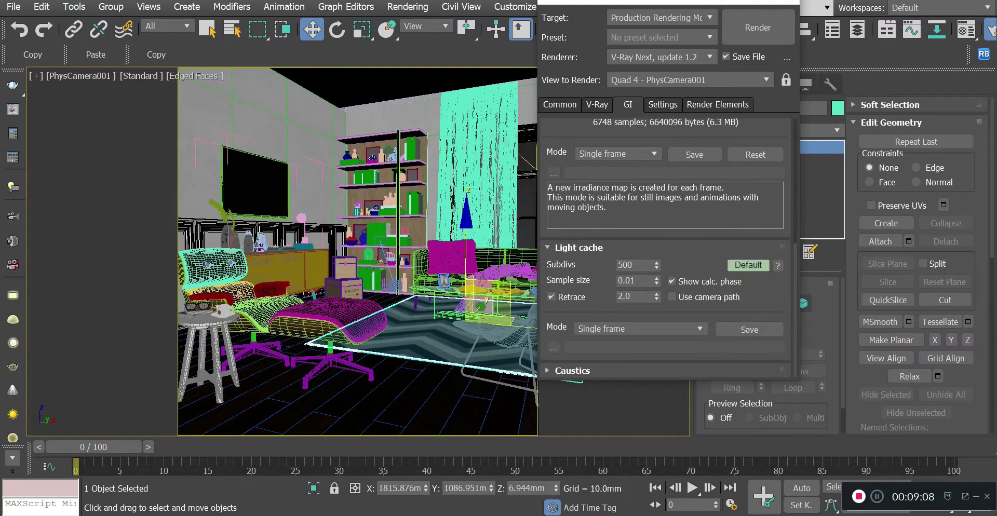
left_click(662, 104)
scroll(666, 248, "up", 1)
scroll(667, 248, "up", 2)
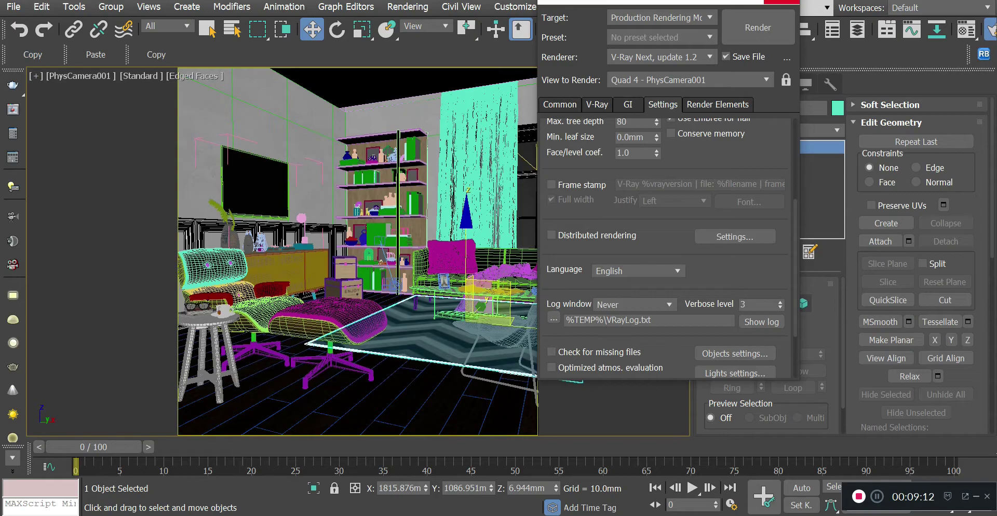
Set the render output width to 800 with the image aspect locked.
left_click(559, 104)
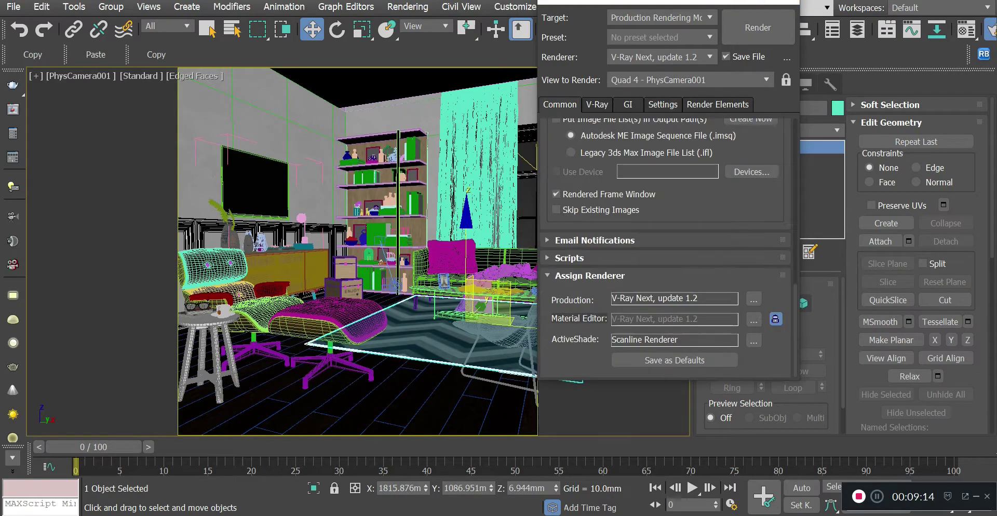
scroll(666, 247, "up", 10)
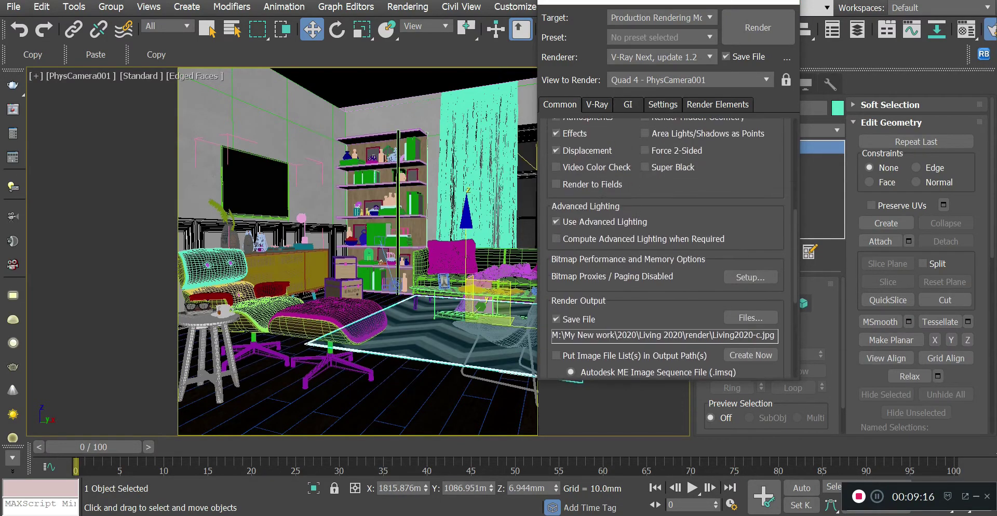
scroll(667, 248, "up", 1)
left_click(627, 225)
key("ctrl+a")
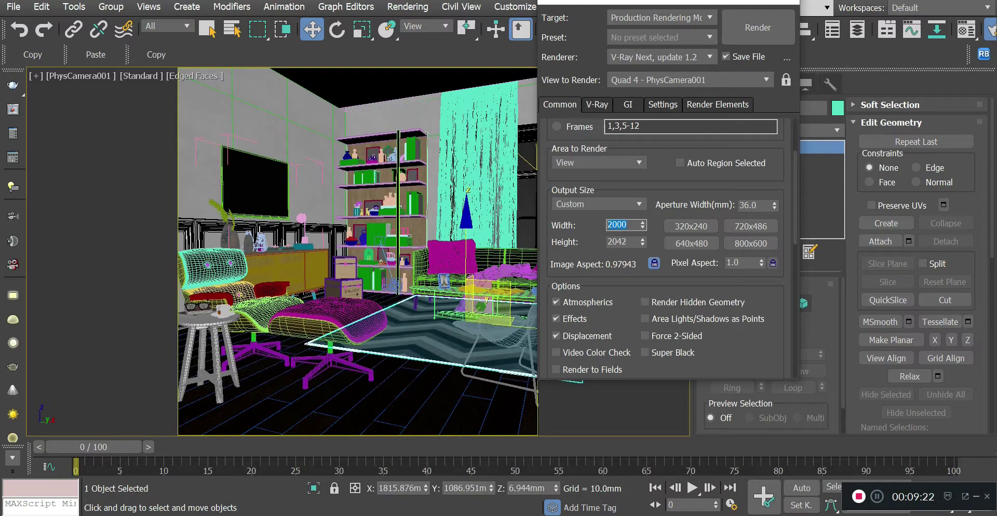
type("800")
key("Return")
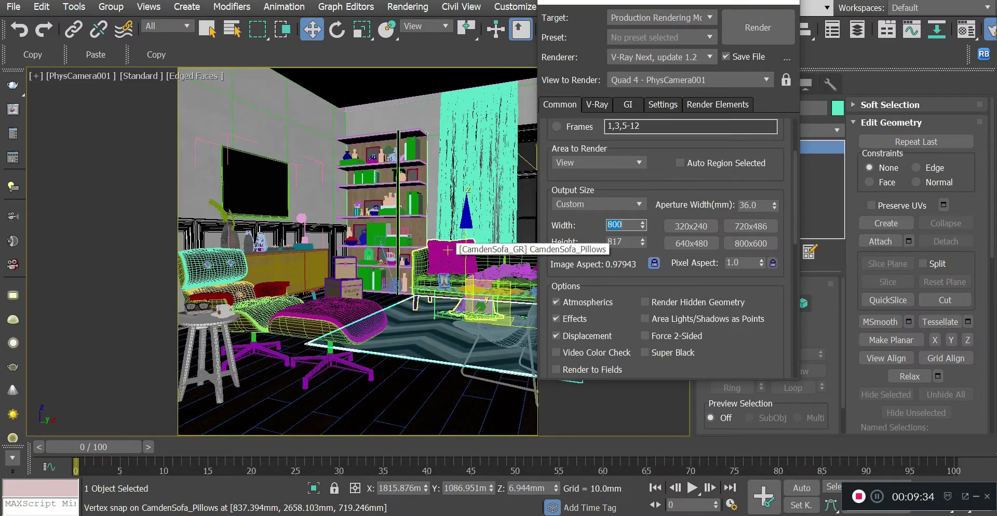
left_click(400, 218)
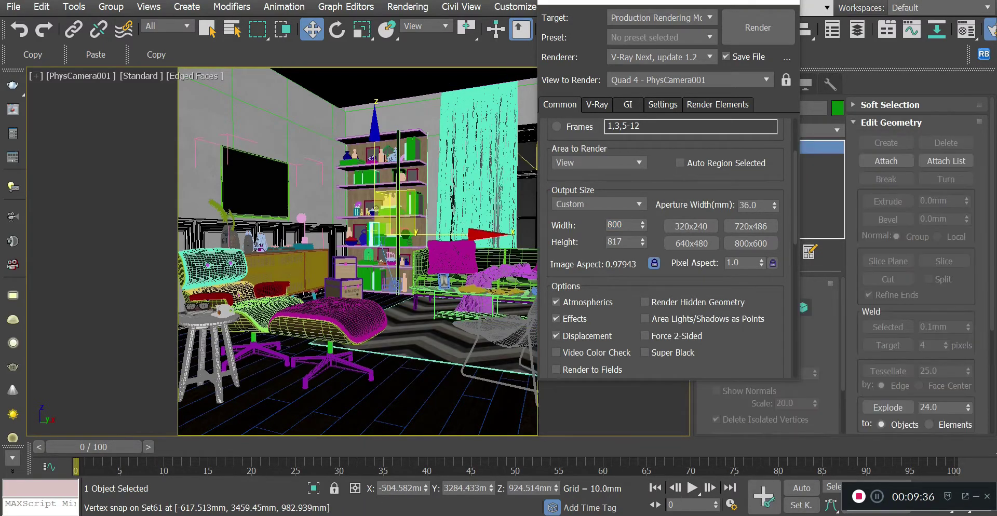
left_click(757, 28)
left_click(532, 275)
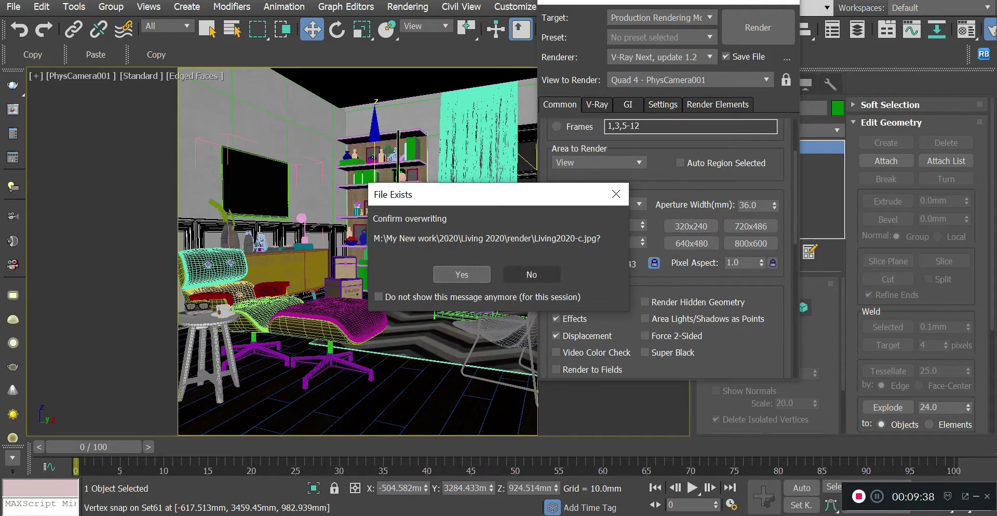
Turn off saving the render output to a file and render the PhysCamera001 view.
scroll(669, 247, "up", 4)
scroll(670, 247, "down", 8)
scroll(664, 246, "down", 3)
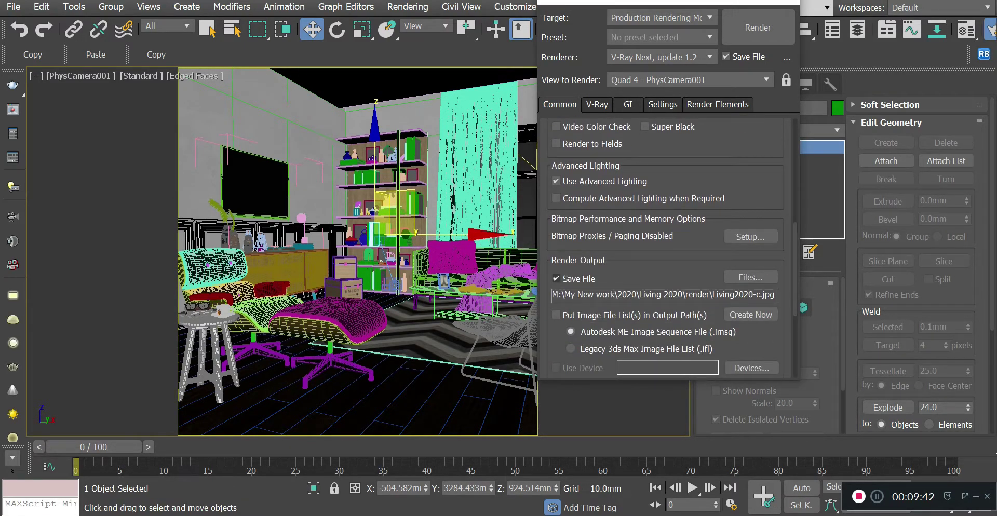
left_click(406, 228)
key("shift+q")
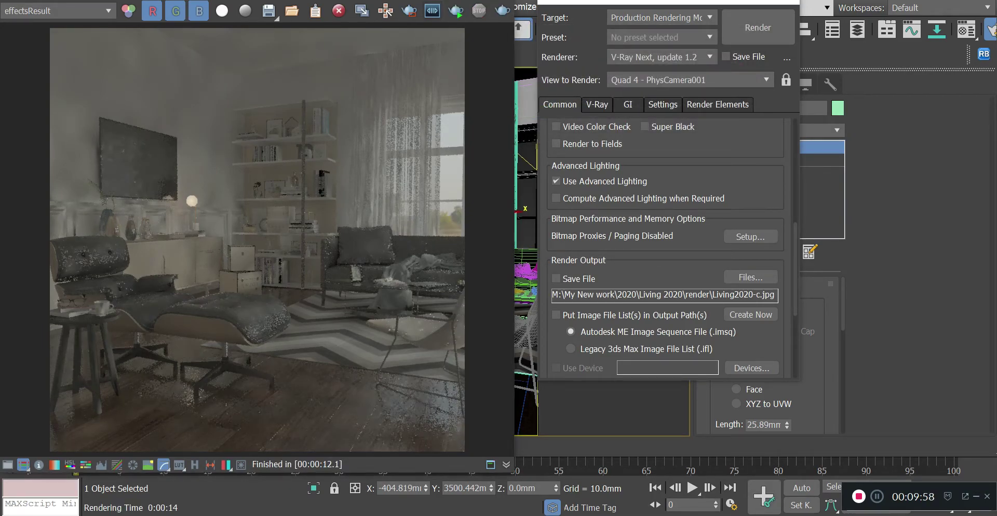
Turn off the use of the environment map and render the PhysCamera001 view, closing the render and settings windows.
left_click(423, 0)
left_click(419, 129)
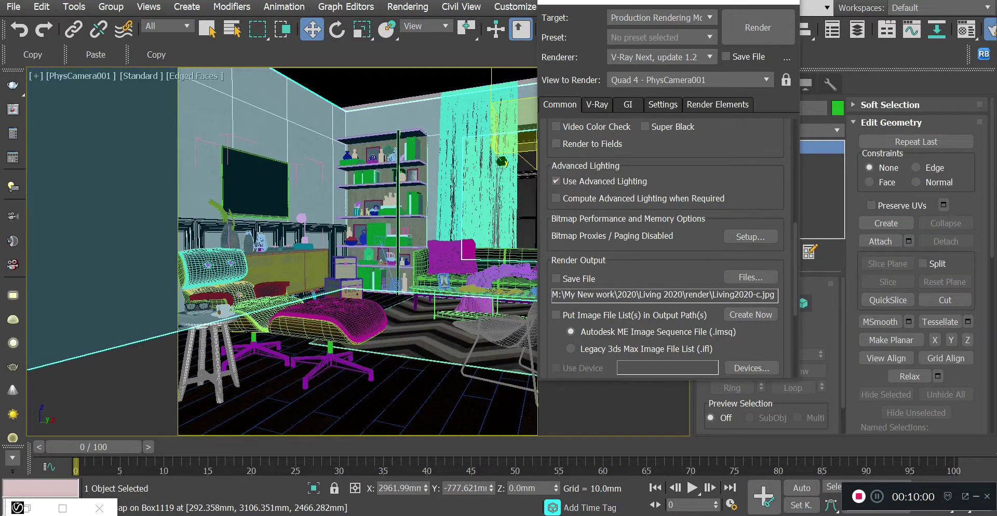
key("8")
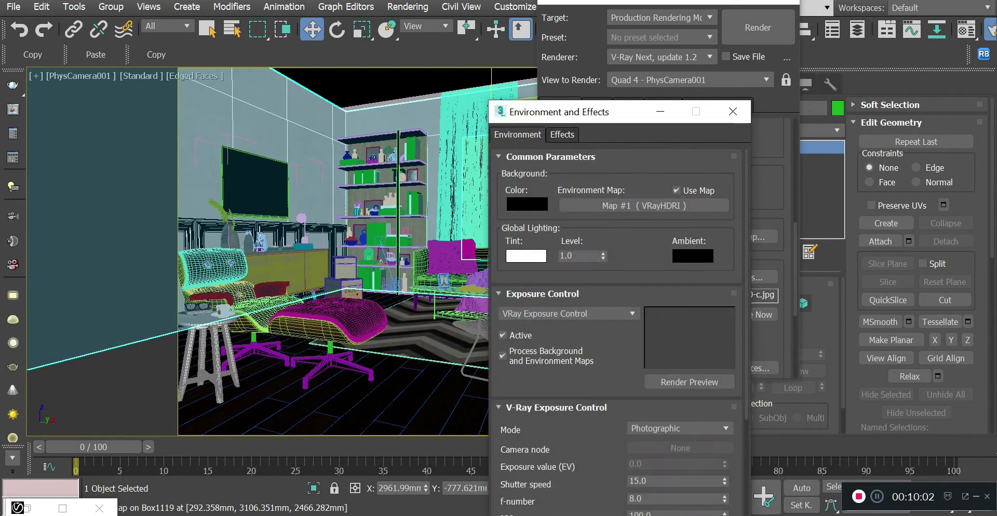
left_click(733, 112)
left_click(407, 6)
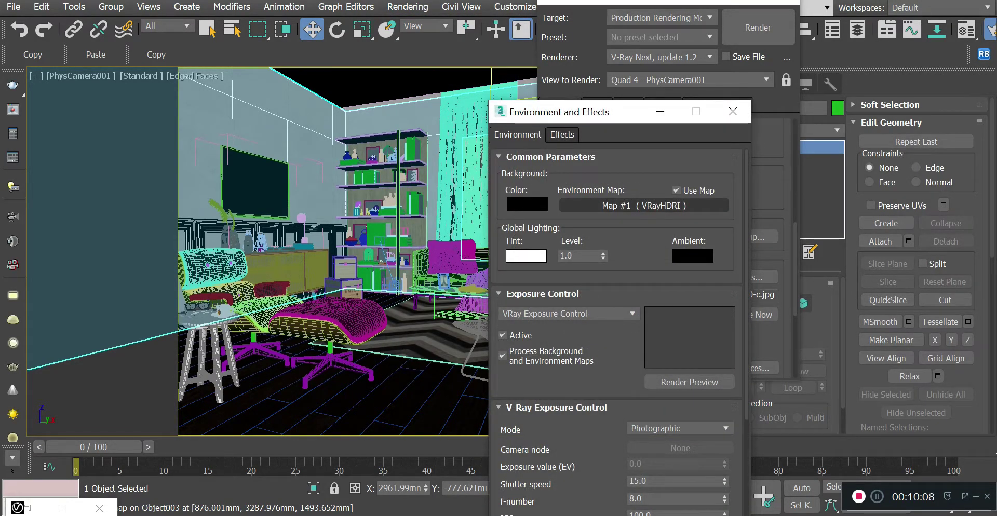
left_click(675, 190)
left_click(462, 156)
key("shift+q")
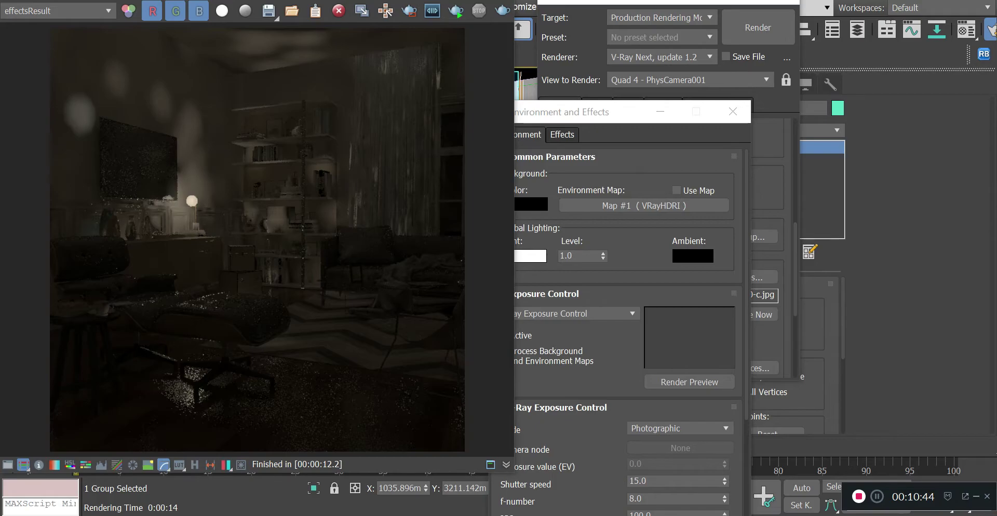
left_click(509, 3)
left_click(732, 111)
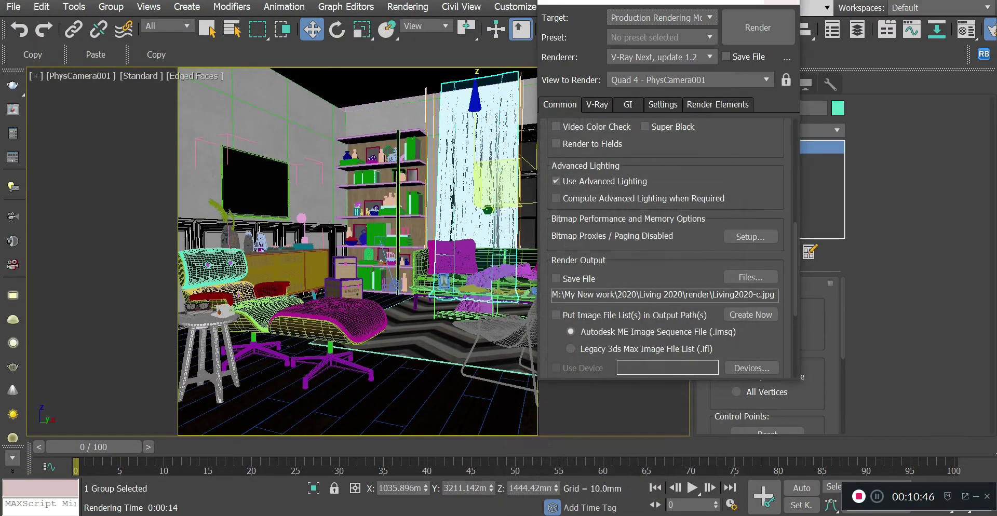
left_click(784, 2)
Examine the building's exterior walls and windows from outside in a perspective view.
key("p")
key("z")
middle_click_drag(380, 262, 236, 280, "alt")
scroll(322, 265, "down", 2)
middle_click_drag(234, 312, 382, 306)
middle_click_drag(382, 307, 465, 343, "alt")
middle_click_drag(441, 270, 493, 285, "alt")
scroll(456, 266, "down", 3)
middle_click_drag(386, 280, 333, 250)
middle_click_drag(332, 250, 327, 244, "alt")
middle_click_drag(415, 306, 389, 285, "alt")
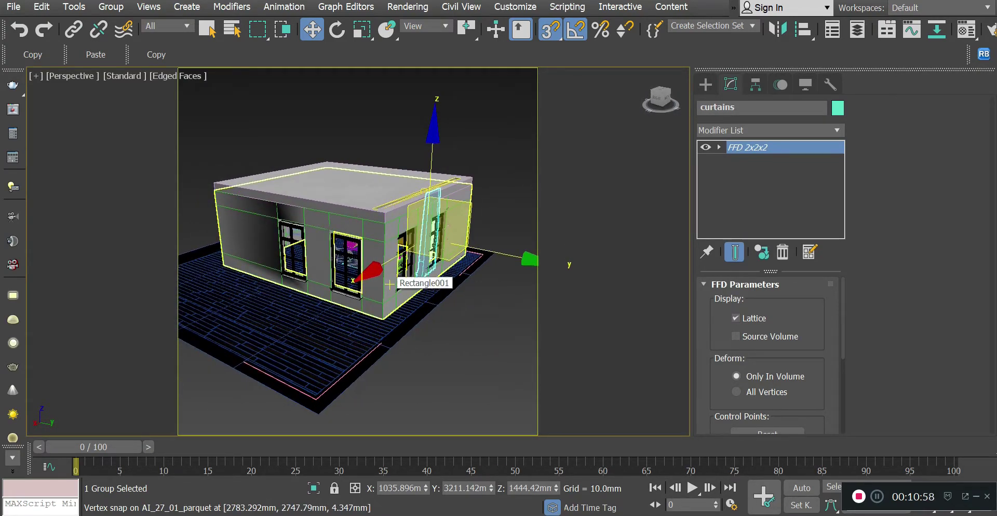
Return to the PhysCamera001 view and reopen the last render in the V-Ray frame buffer.
key("c")
double_click(451, 140)
right_click(459, 186)
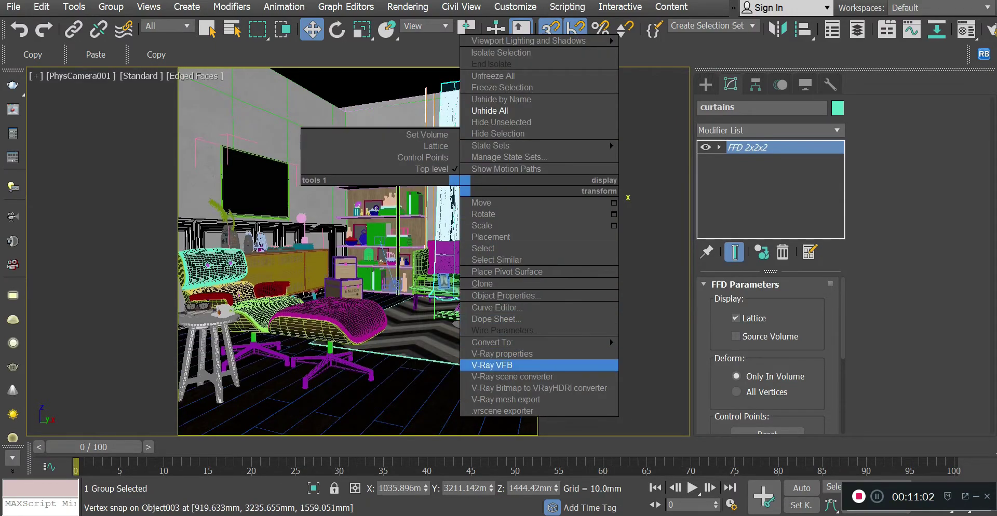
right_click(426, 280)
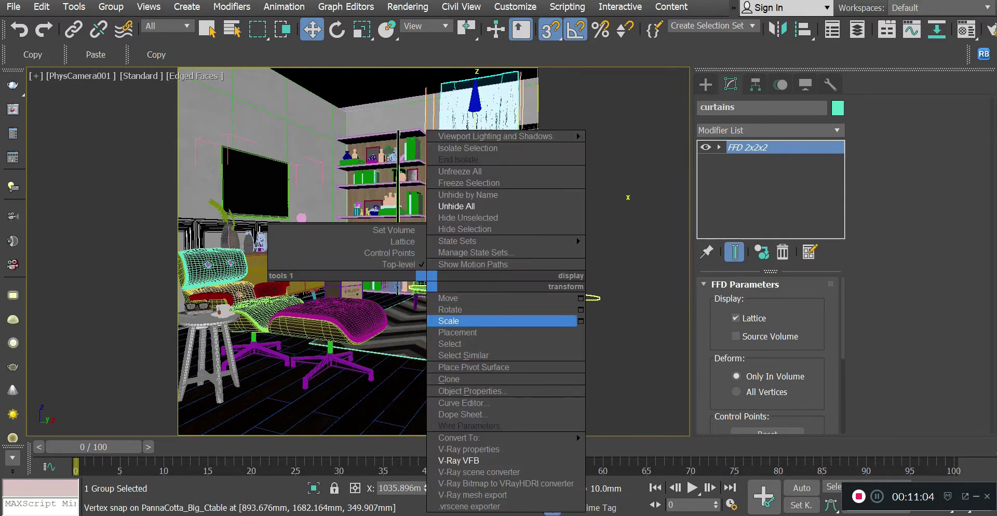
left_click(452, 460)
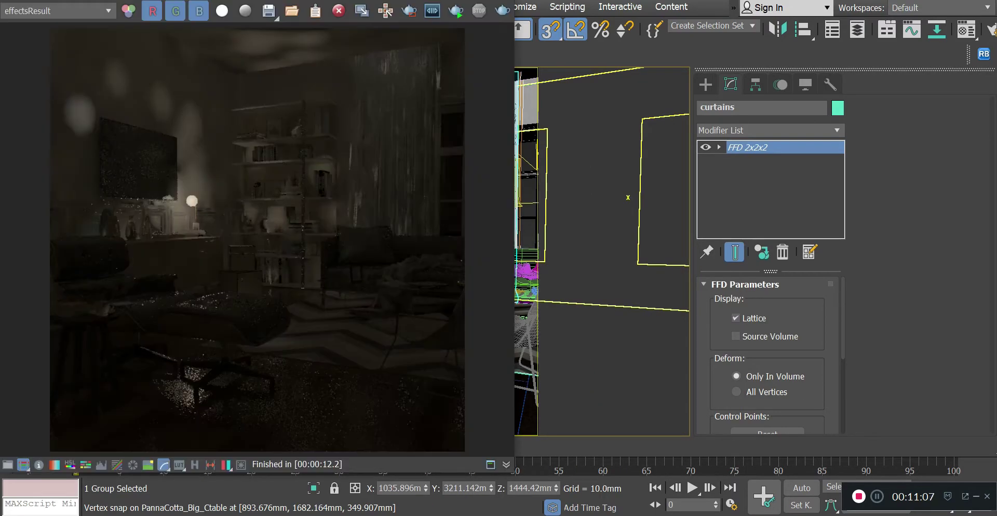
Compare the render with and without sRGB display, leave sRGB off, and move the frame buffer clear of the camera view.
left_click_drag(259, 1, 420, 0)
left_click(961, 0)
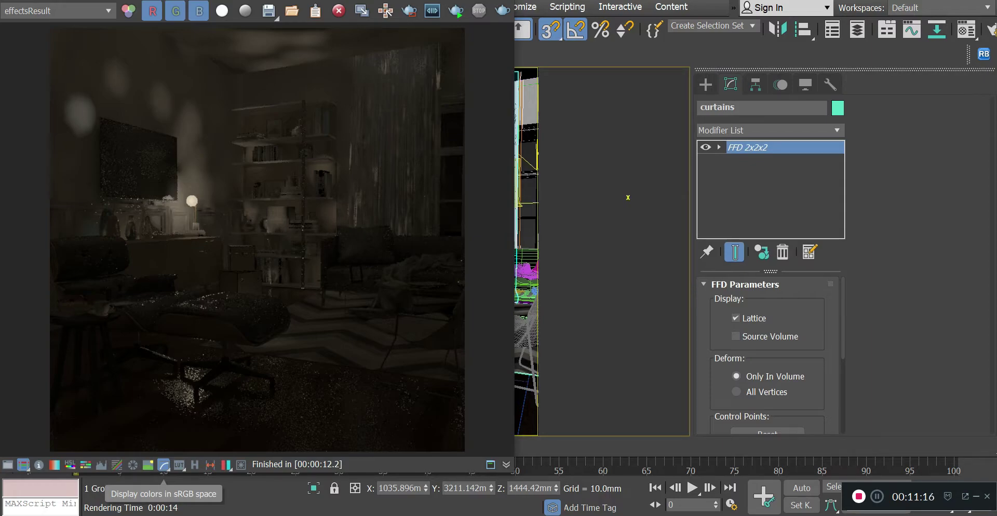
left_click(163, 464)
left_click(163, 465)
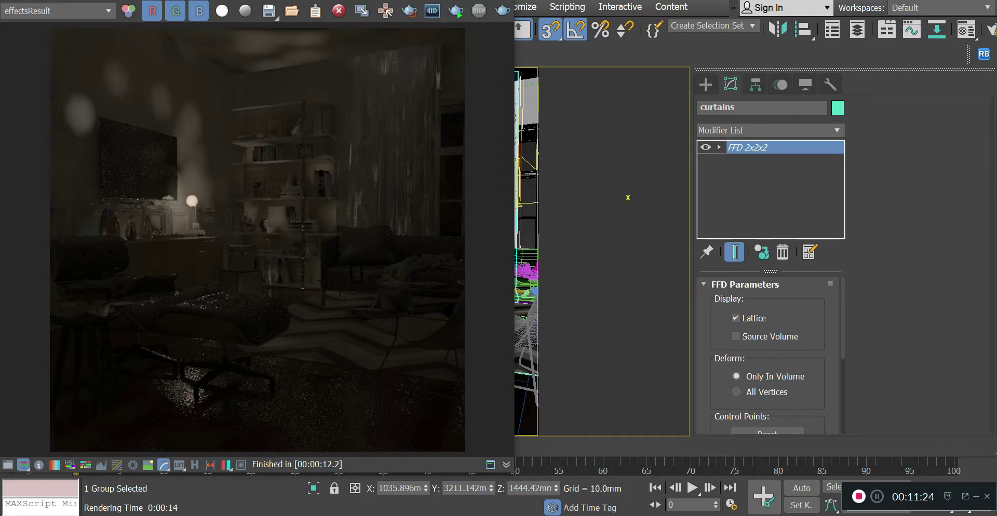
left_click(164, 464)
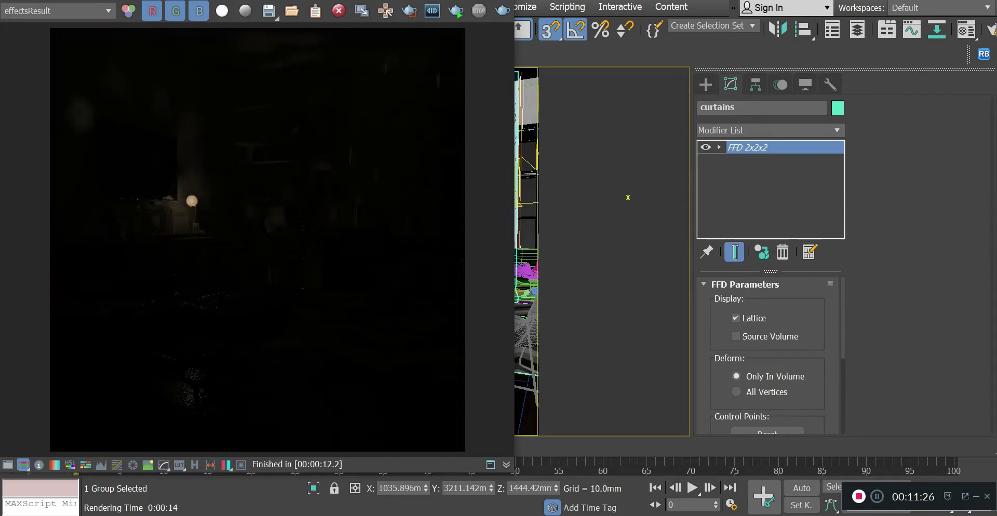
left_click_drag(288, 1, 710, 18)
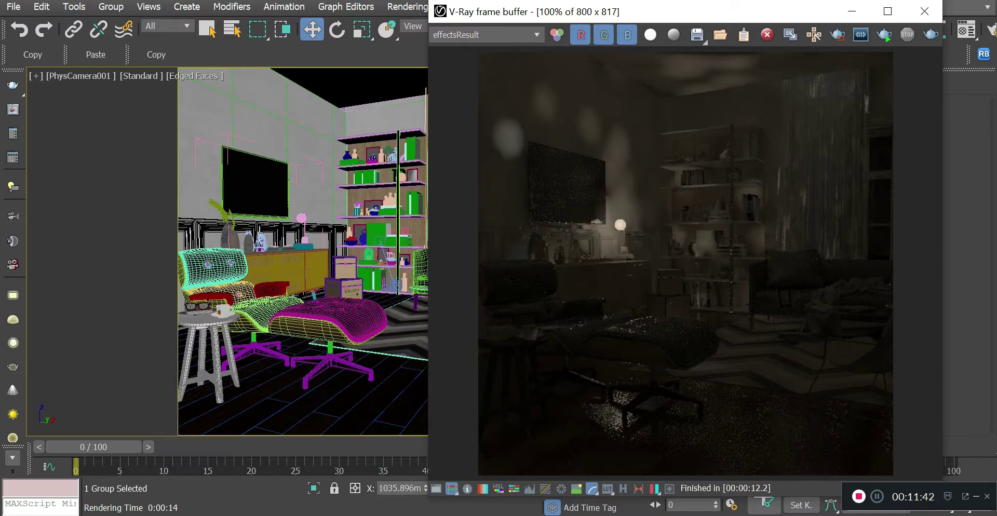
left_click_drag(807, 12, 742, 336)
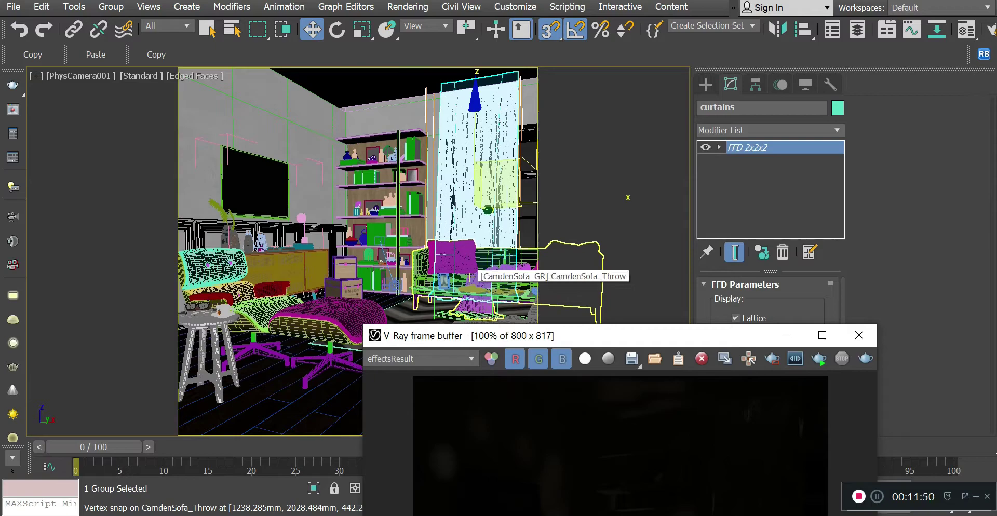
Close the frame buffer and show the whole room from the top in wireframe.
left_click(464, 256)
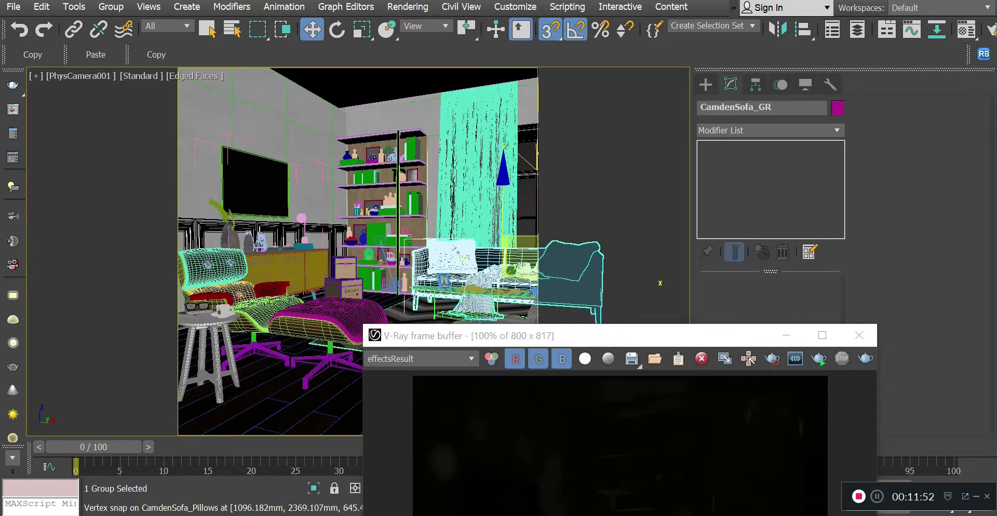
key("t")
key("z")
scroll(450, 242, "down", 10)
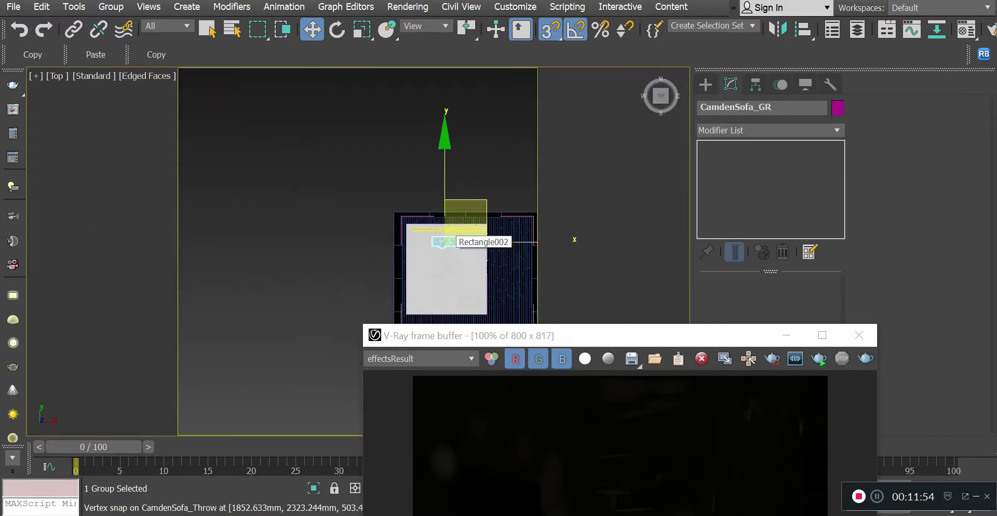
left_click(858, 334)
middle_click_drag(569, 233, 517, 210)
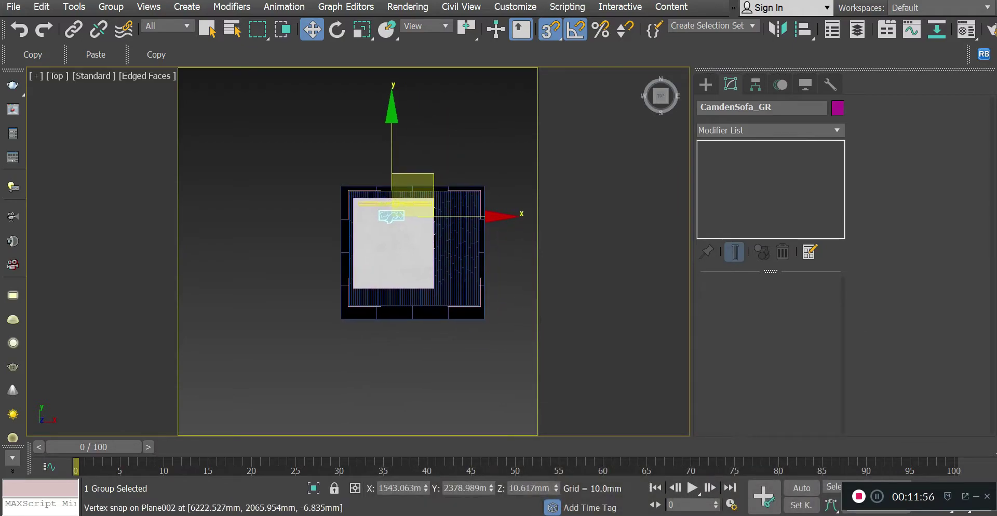
scroll(357, 252, "up", 3)
key("F3")
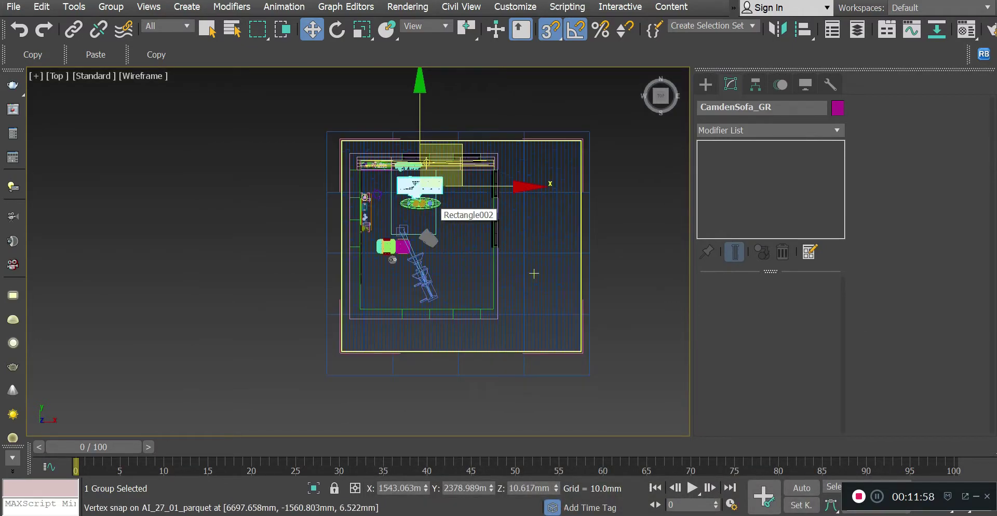
Turn off 3D snapping and place a VRayLight of type Dome on the floor beside the coffee table.
left_click(705, 84)
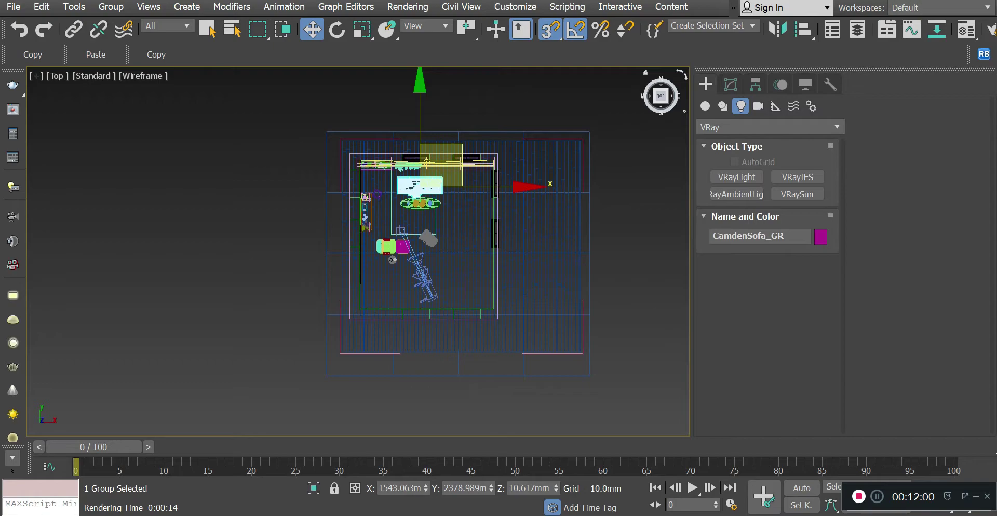
left_click(768, 128)
left_click(768, 127)
left_click(769, 127)
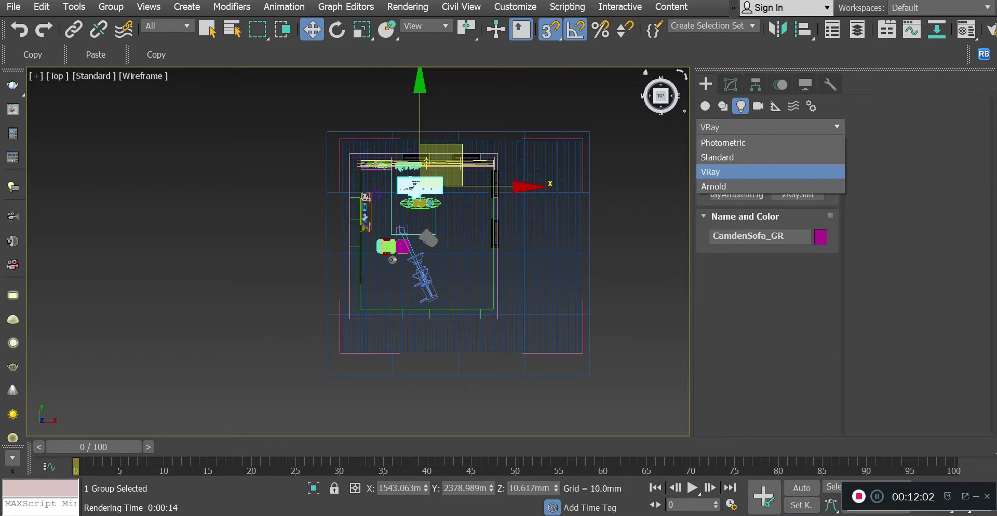
left_click(739, 172)
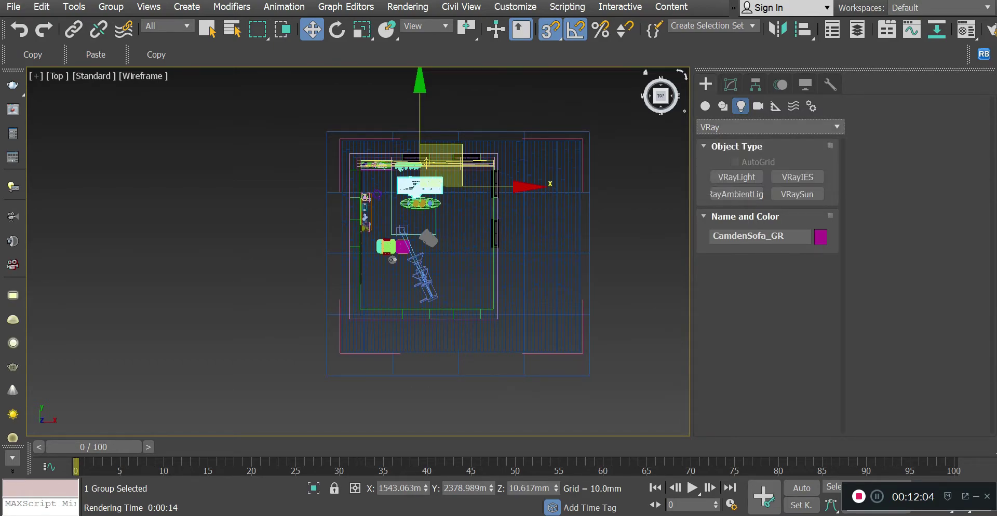
left_click(736, 177)
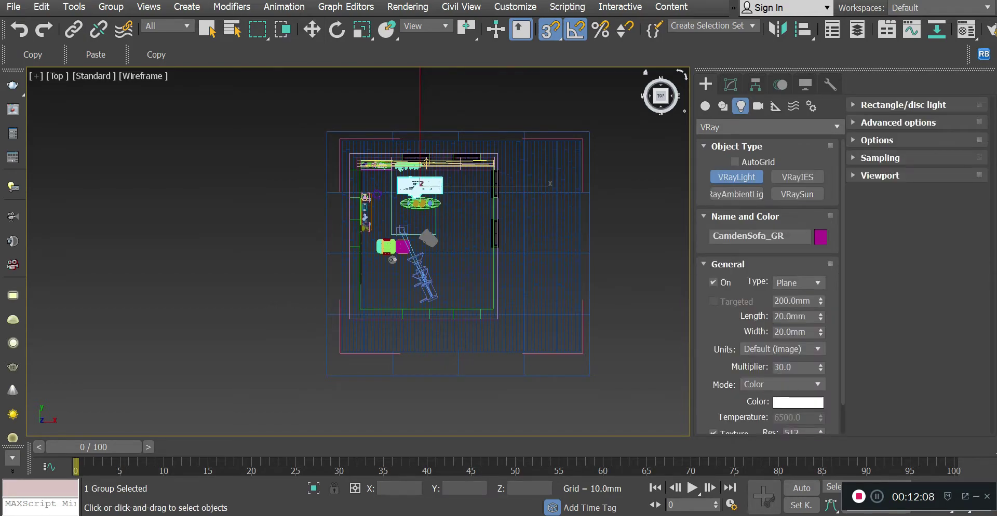
left_click(798, 283)
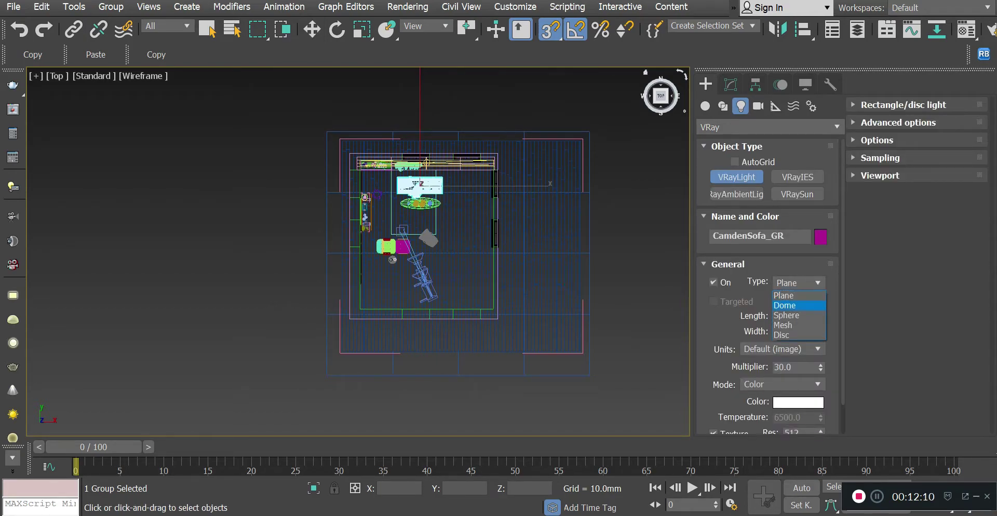
left_click(798, 305)
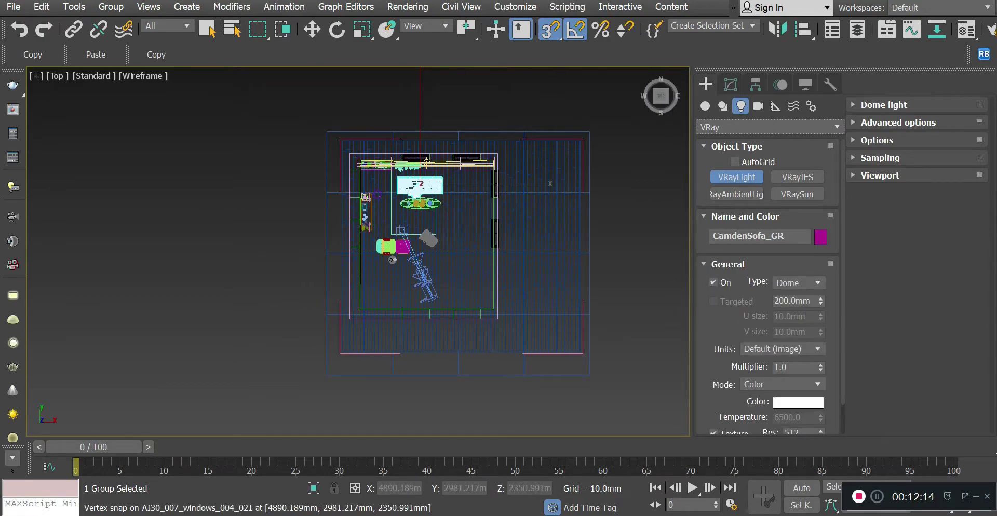
scroll(402, 206, "up", 2)
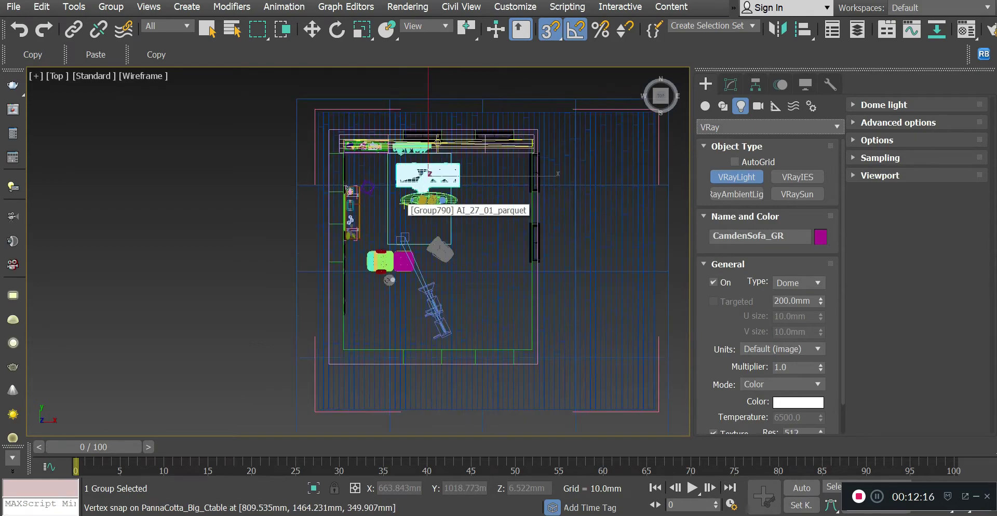
scroll(402, 206, "up", 2)
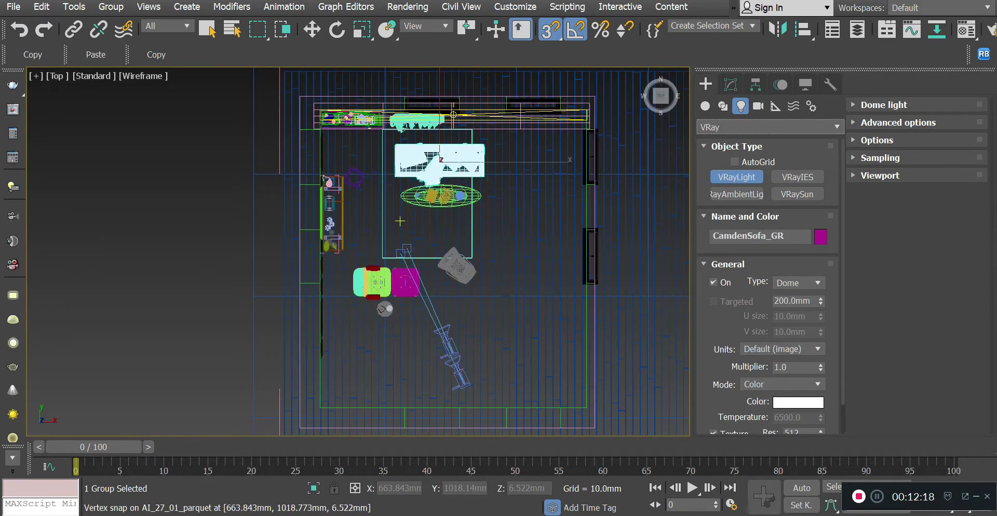
key("s")
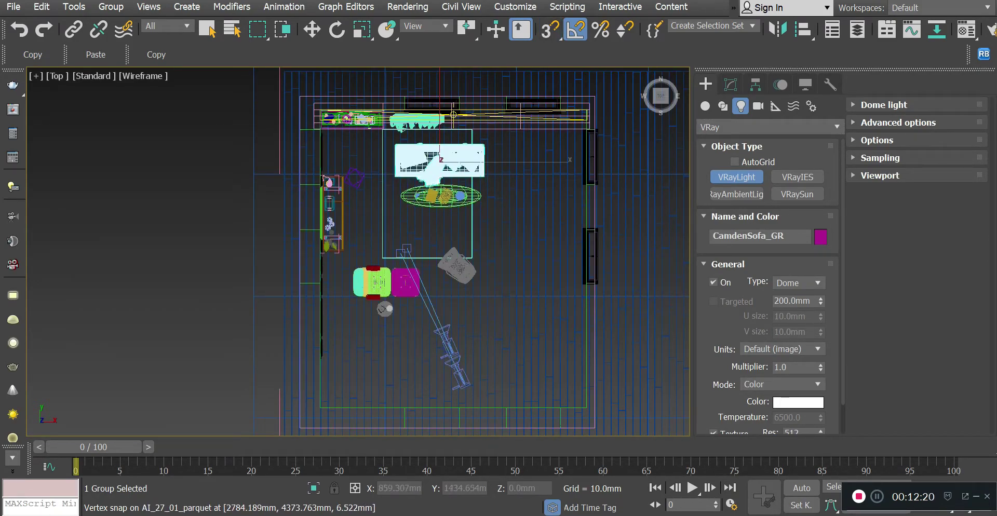
left_click(401, 210)
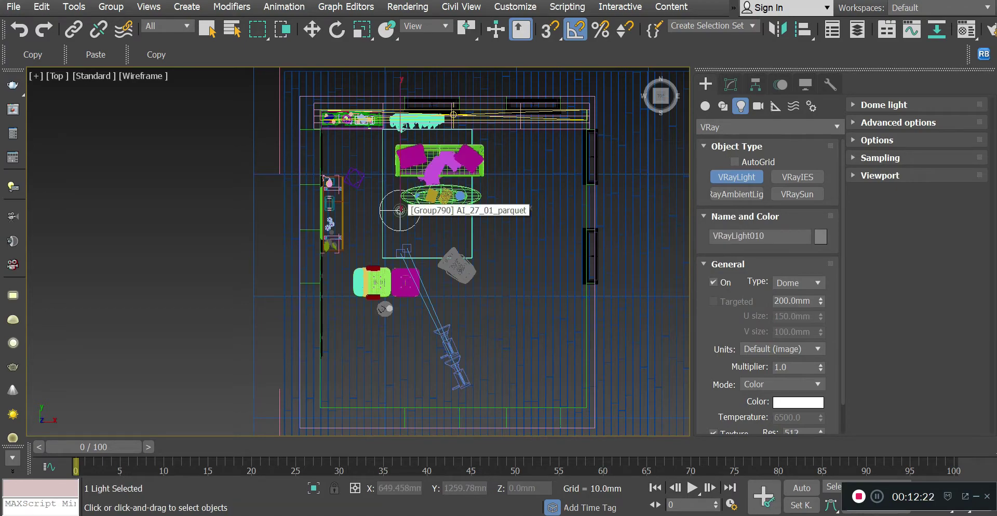
Return to the PhysCamera001 view with safe frames shown and render the scene with the dome light at multiplier 1.0.
key("c")
double_click(447, 141)
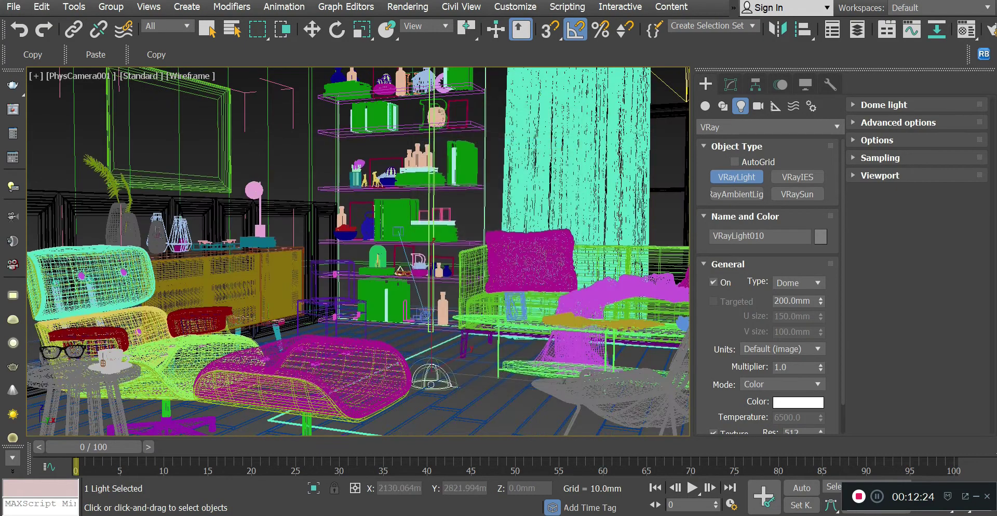
key("shift+f")
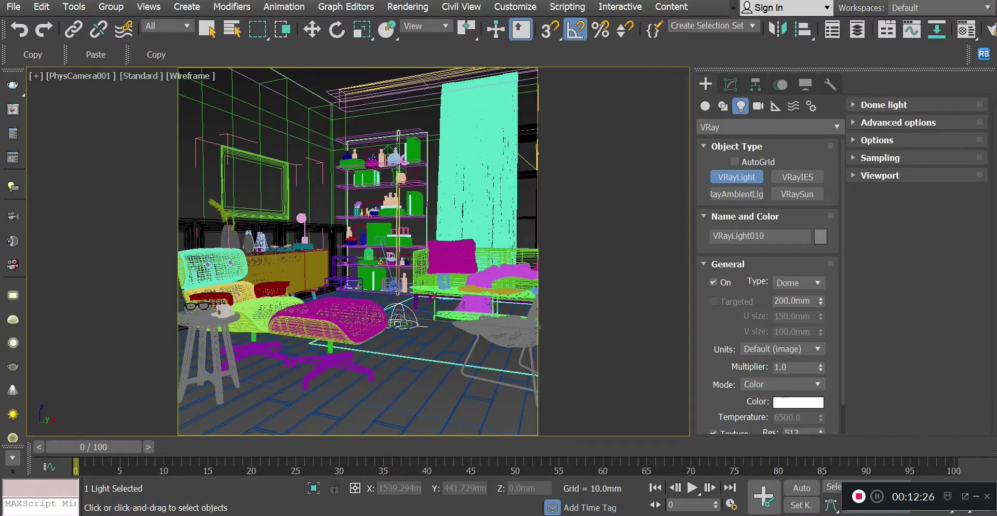
key("w")
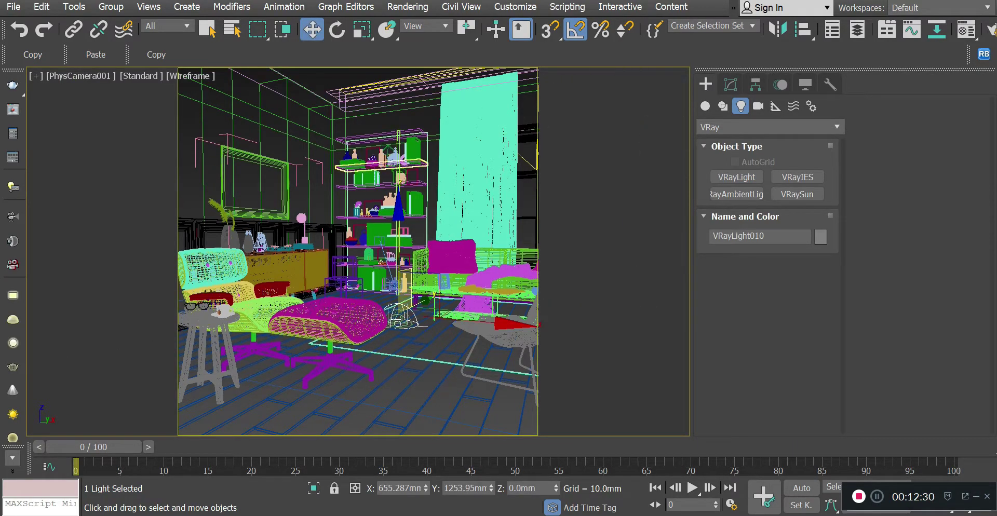
left_click(731, 84)
scroll(769, 358, "down", 3)
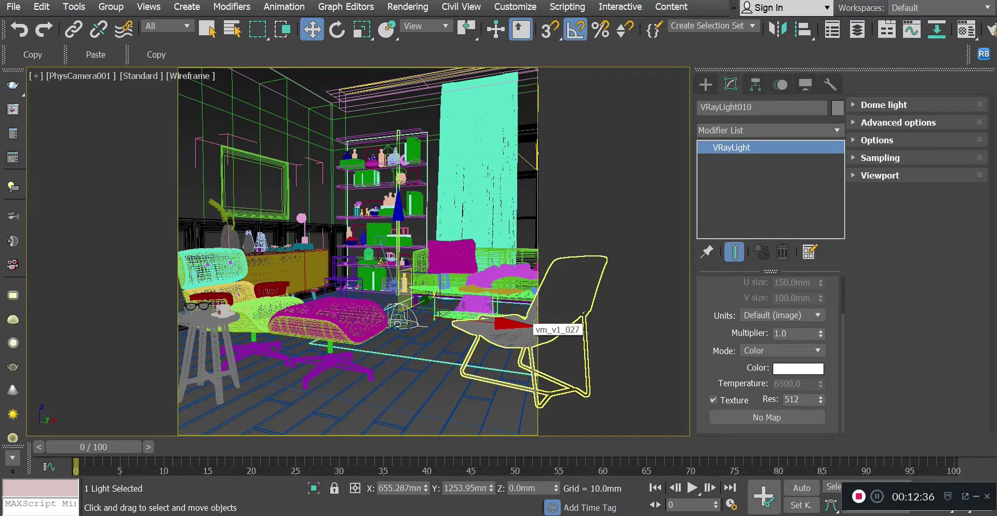
key("shift+q")
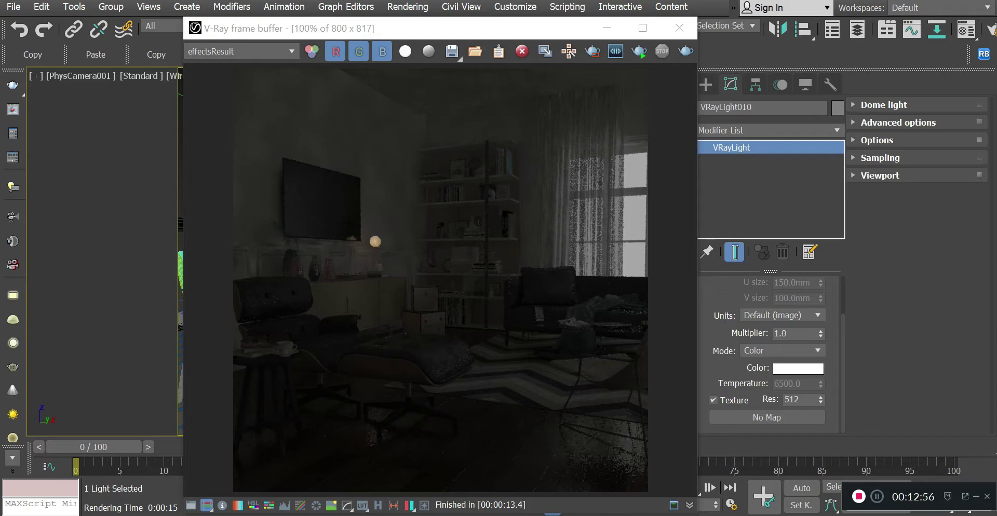
Make the dome light invisible in its options.
left_click(876, 140)
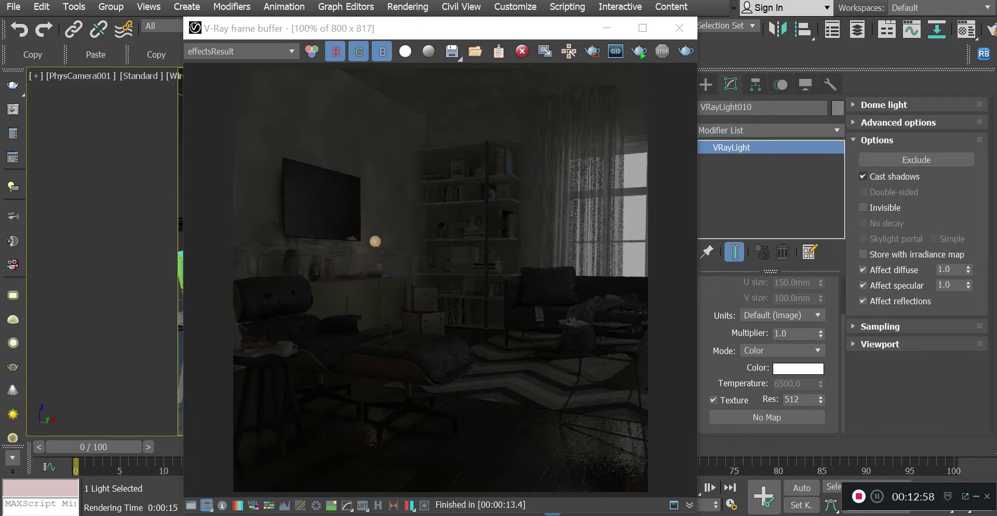
left_click(863, 208)
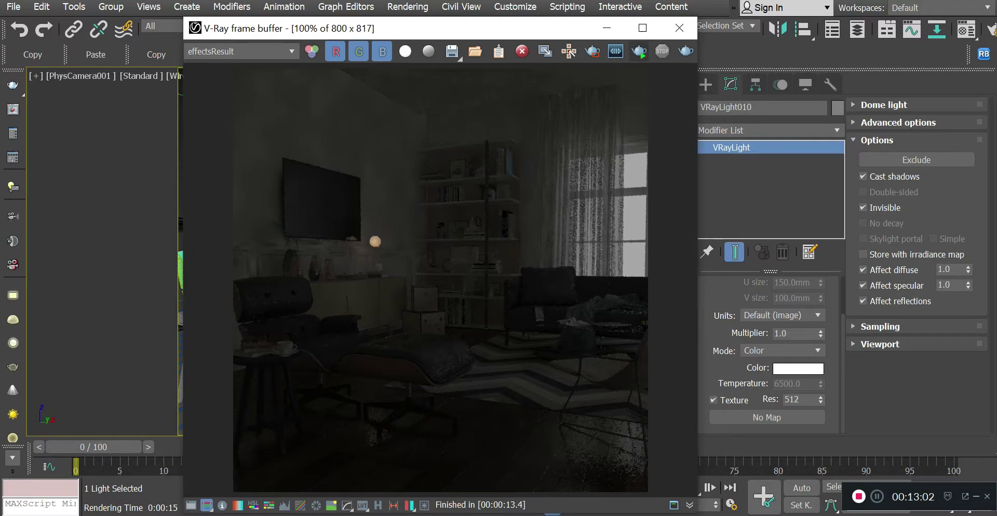
Run an interactive render with the dome light invisible, make the light visible again and close the frame buffer.
left_click(638, 51)
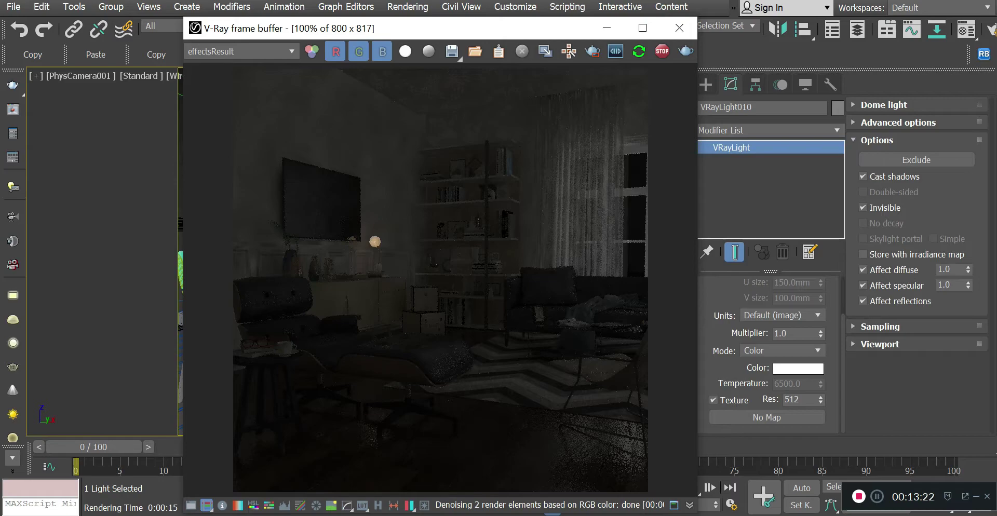
left_click_drag(725, 368, 724, 399)
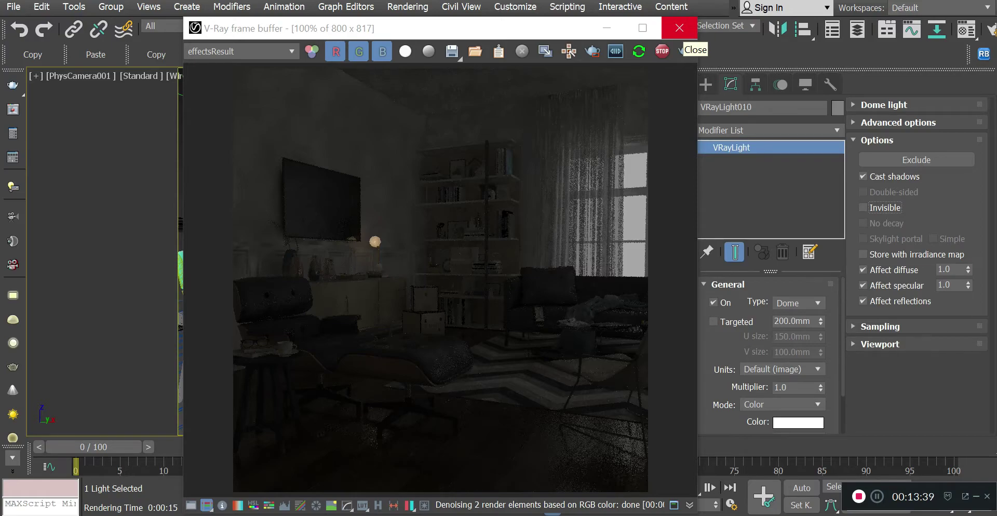
left_click(679, 28)
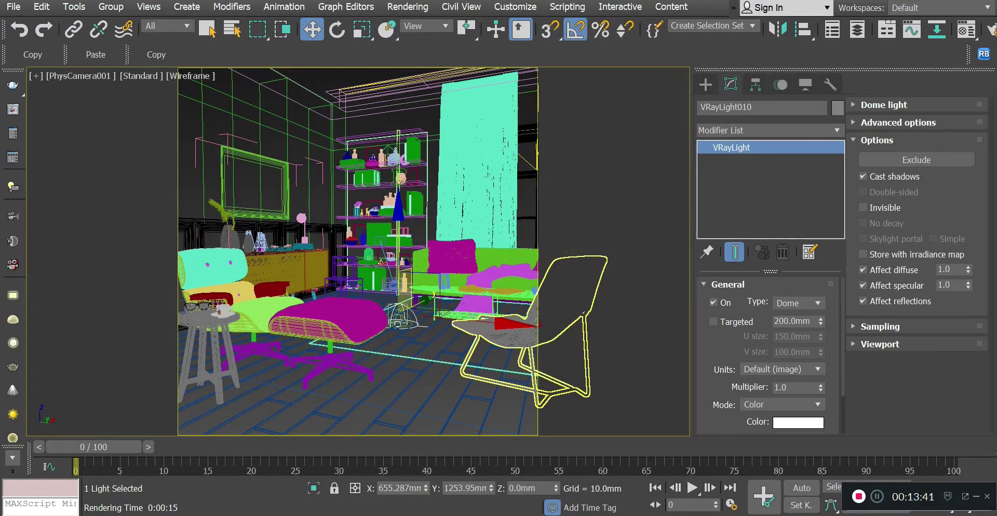
In the environment settings, try Linear and Automatic Exposure Control, and return to VRay Exposure Control.
left_click(408, 7)
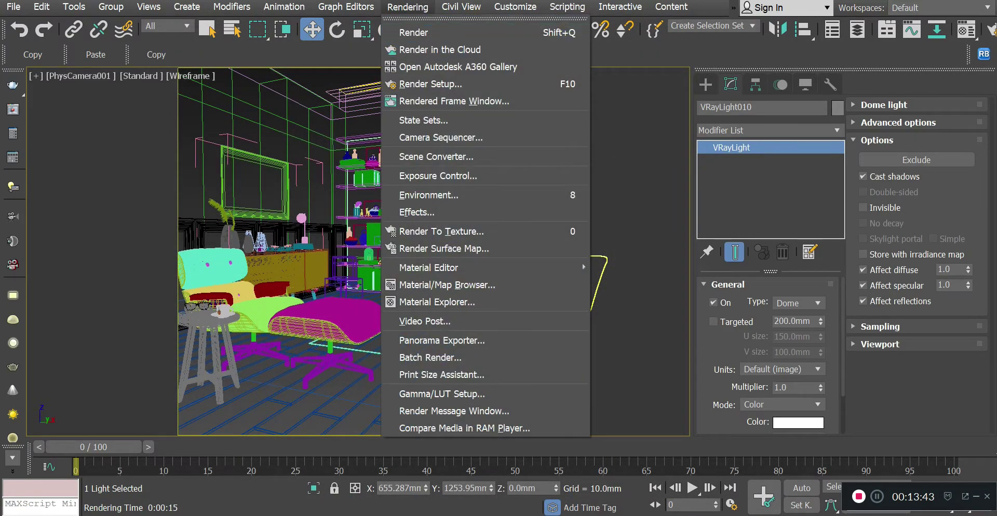
left_click(429, 194)
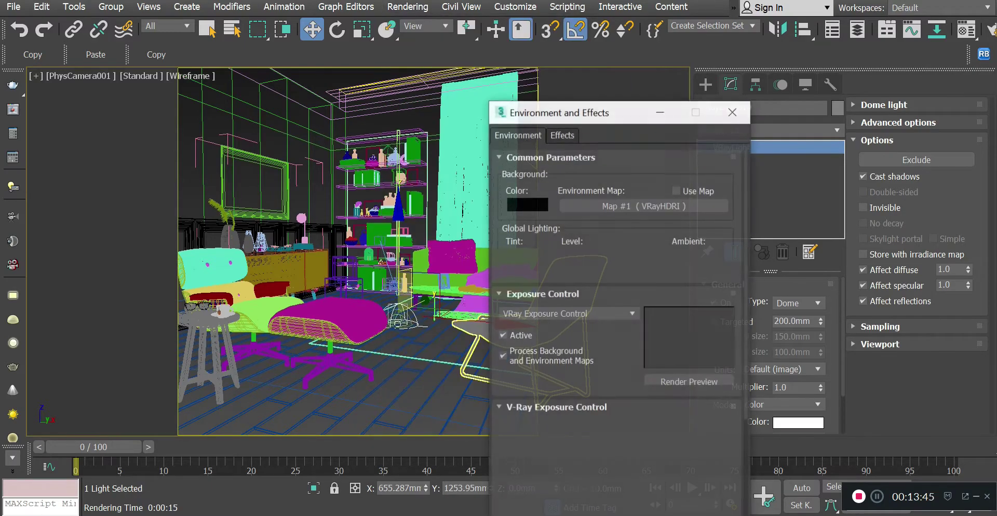
left_click_drag(560, 111, 439, 16)
left_click(447, 218)
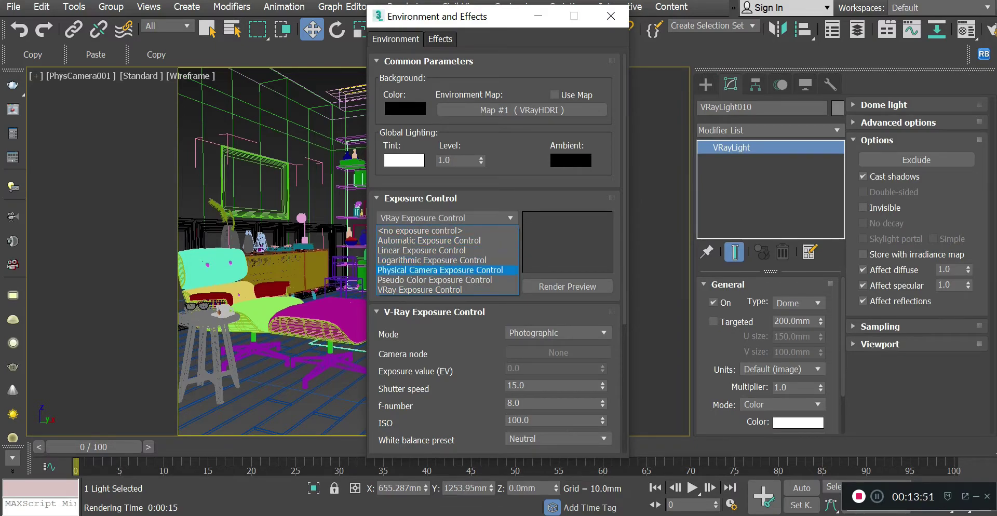
left_click(421, 250)
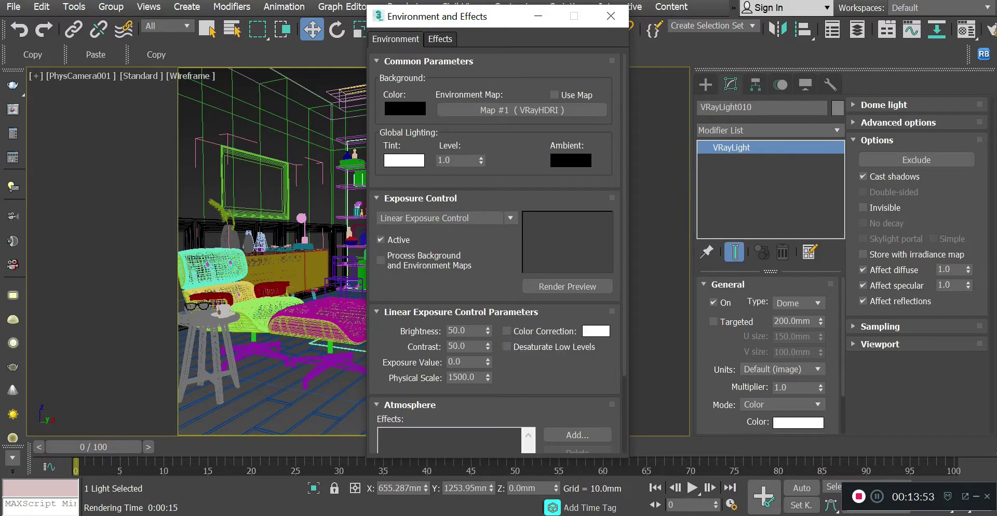
left_click(447, 218)
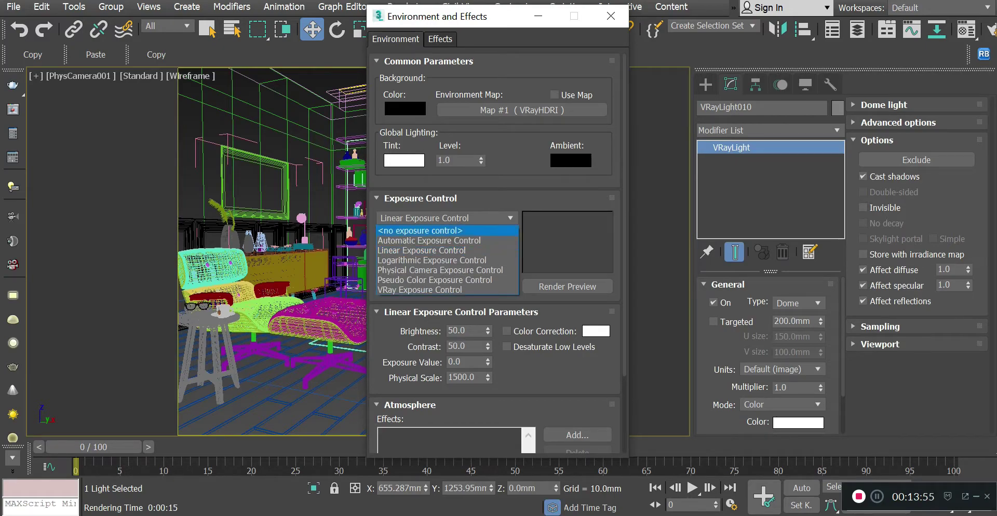
left_click(429, 241)
left_click(446, 218)
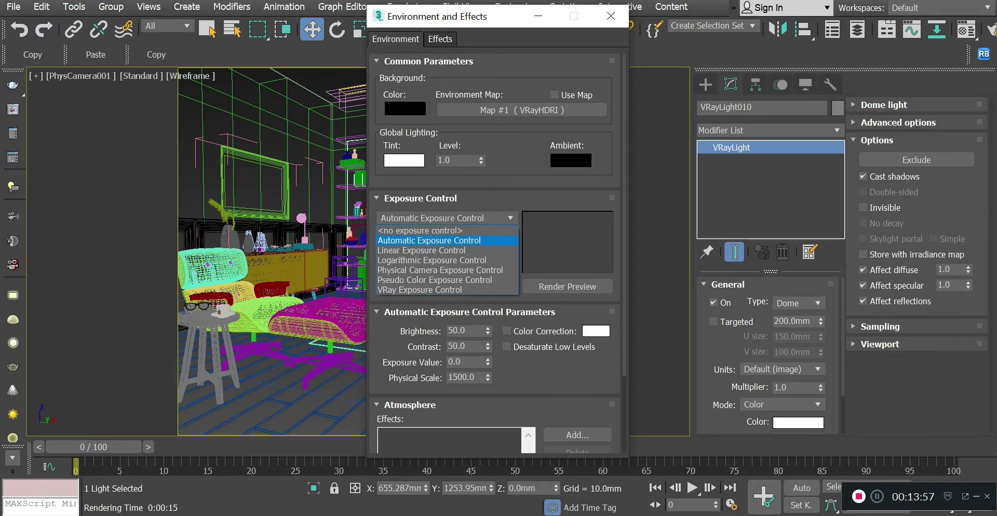
left_click(419, 289)
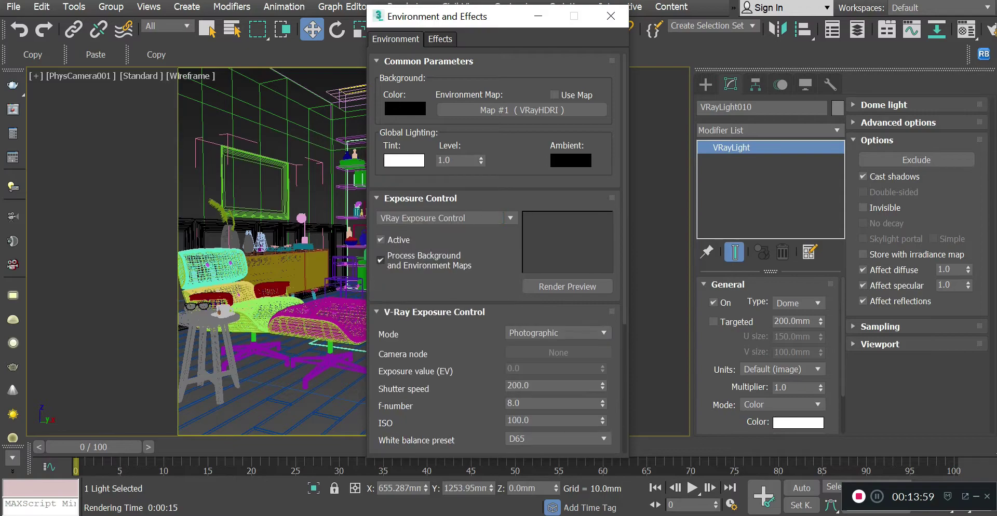
Set the V-Ray exposure control's shutter speed to 30, trying 20 along the way.
left_click_drag(457, 16, 428, 0)
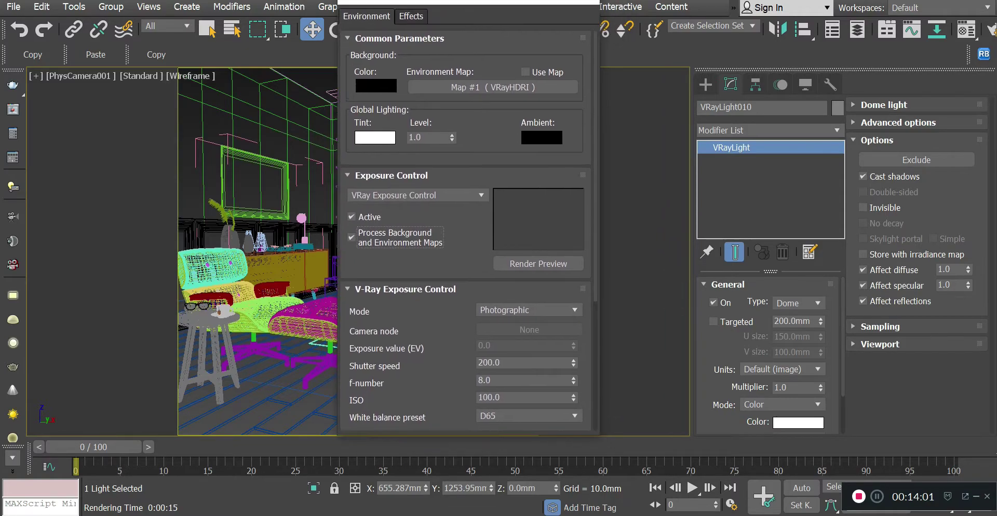
scroll(466, 230, "down", 2)
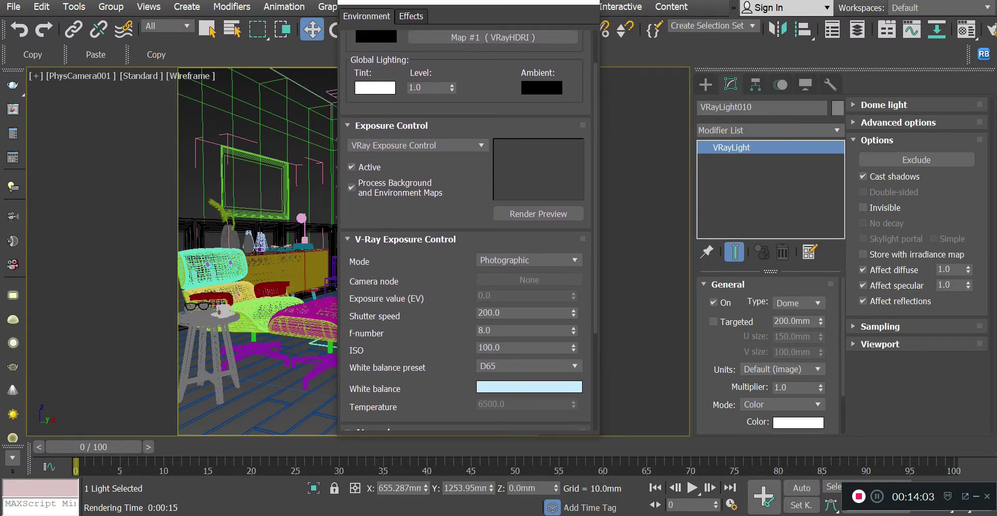
double_click(498, 313)
type("30")
key("Return")
left_click(497, 313)
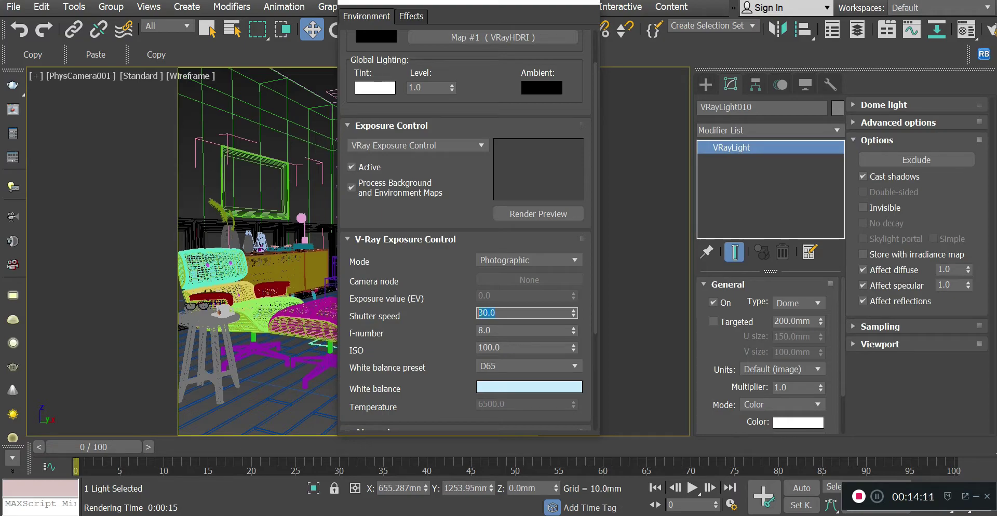
type("20")
key("Return")
type("30")
key("Return")
Set the exposure control's white balance preset to Neutral and close the environment settings.
left_click(529, 365)
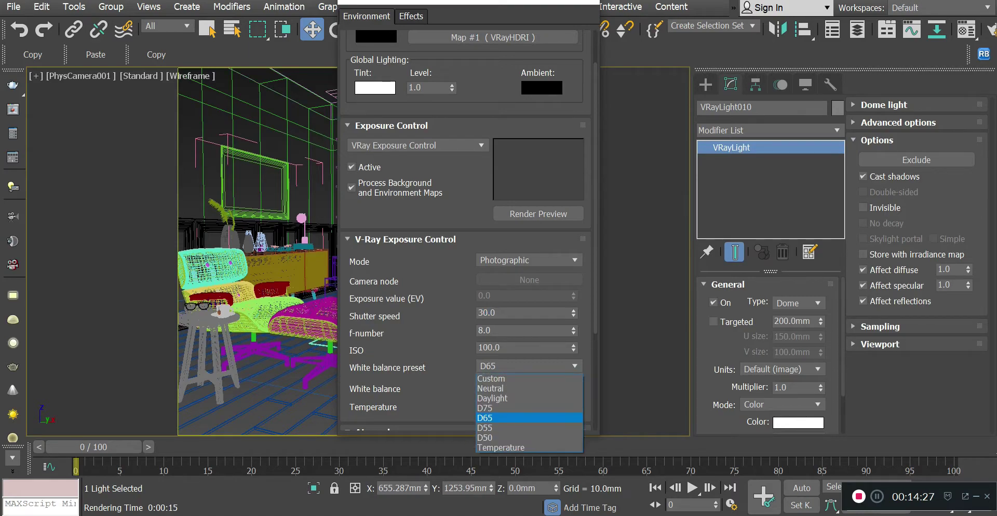
left_click(520, 388)
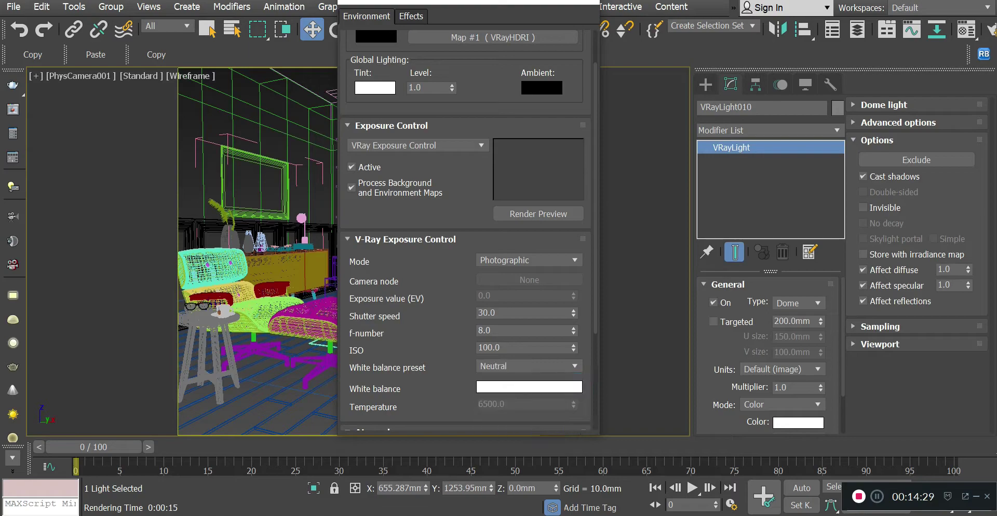
left_click(529, 366)
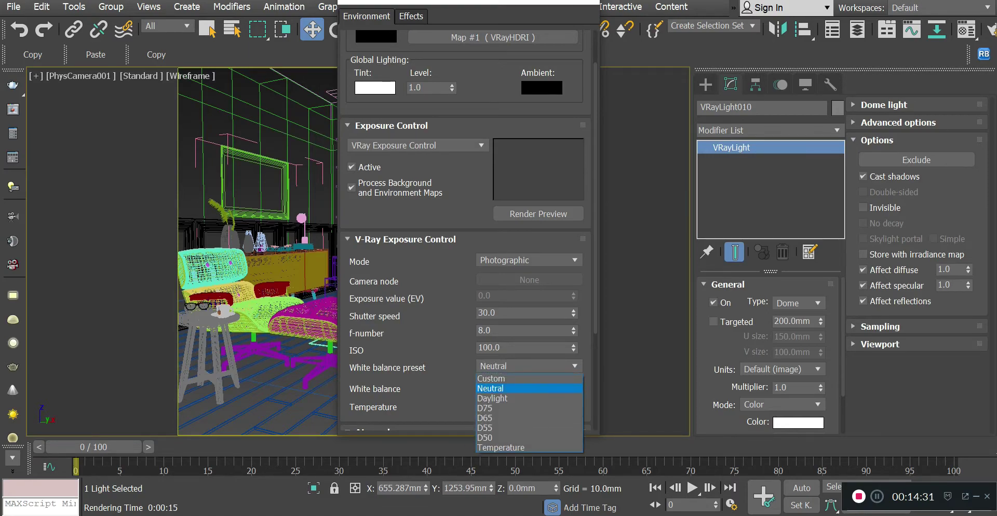
left_click(519, 388)
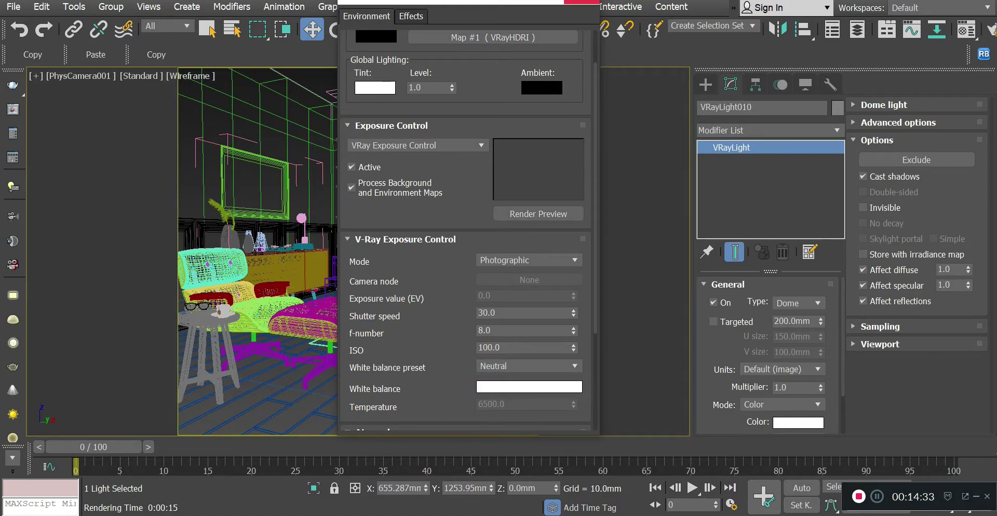
left_click(581, 2)
Reopen the V-Ray frame buffer, start interactive rendering and move the buffer clear of the light's parameters.
left_click(410, 203)
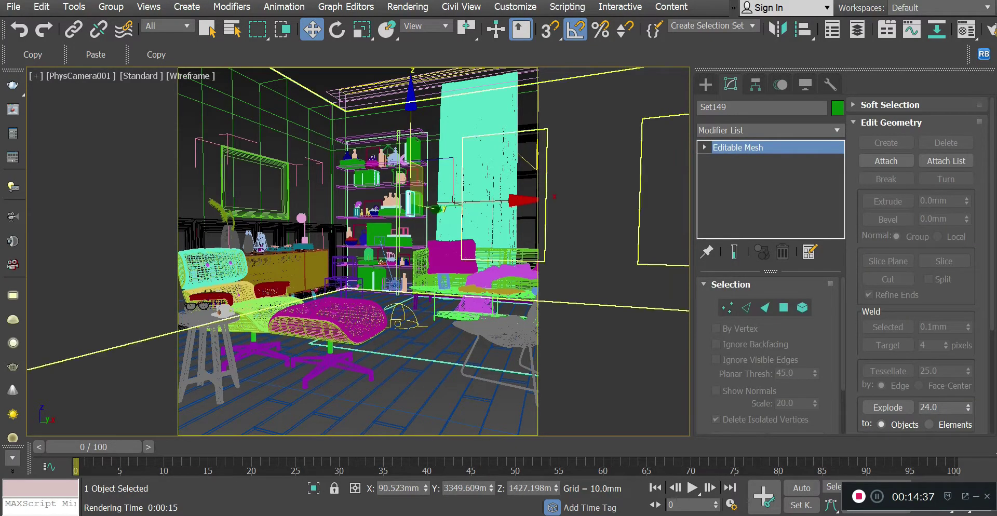
left_click(13, 109)
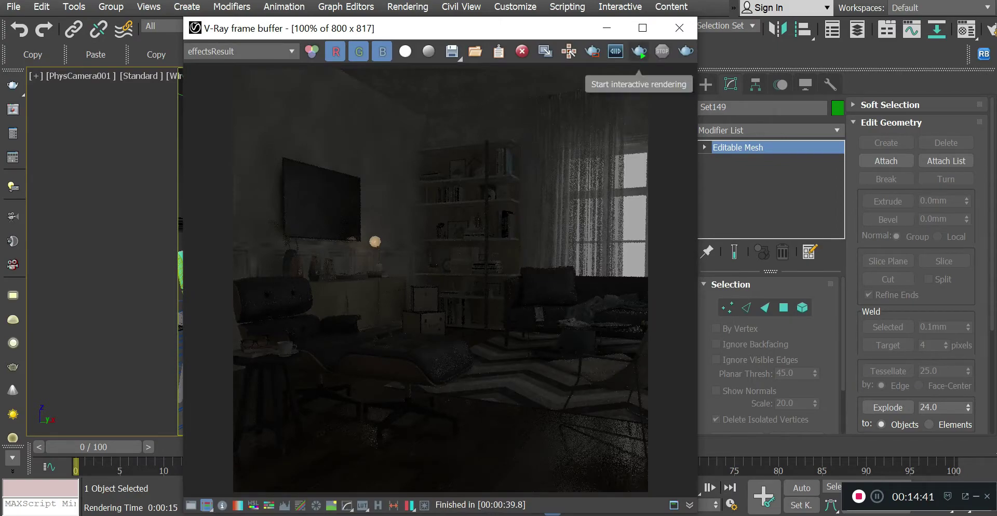
left_click_drag(544, 28, 829, 1)
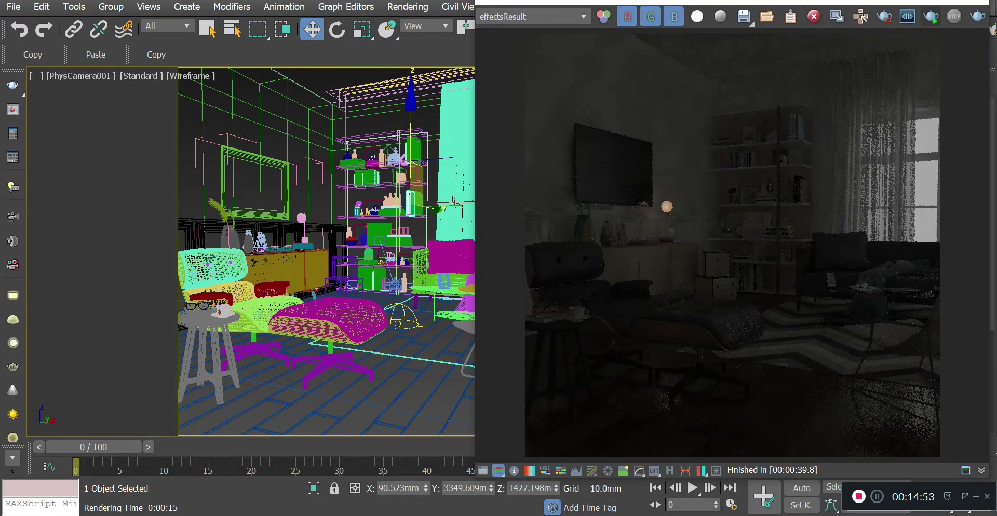
left_click(931, 17)
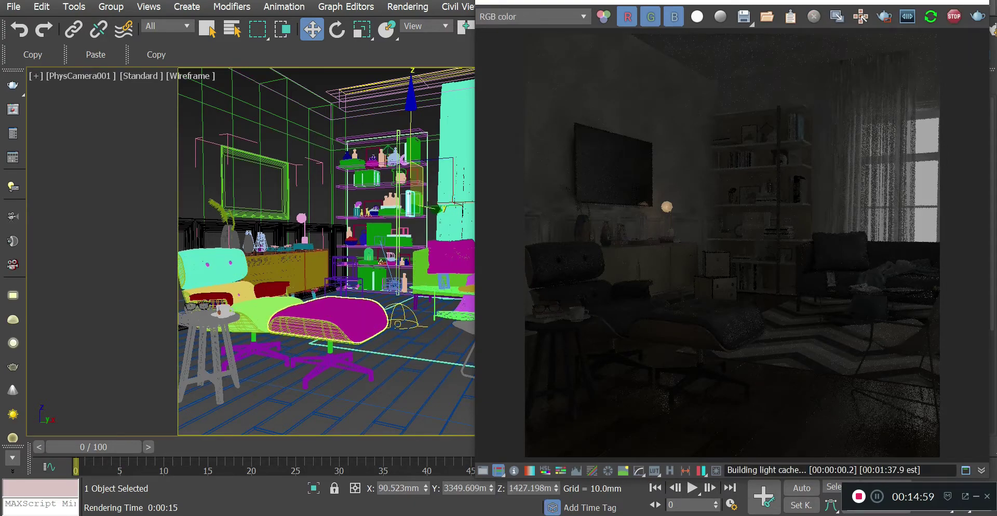
left_click_drag(668, 1, 65, 5)
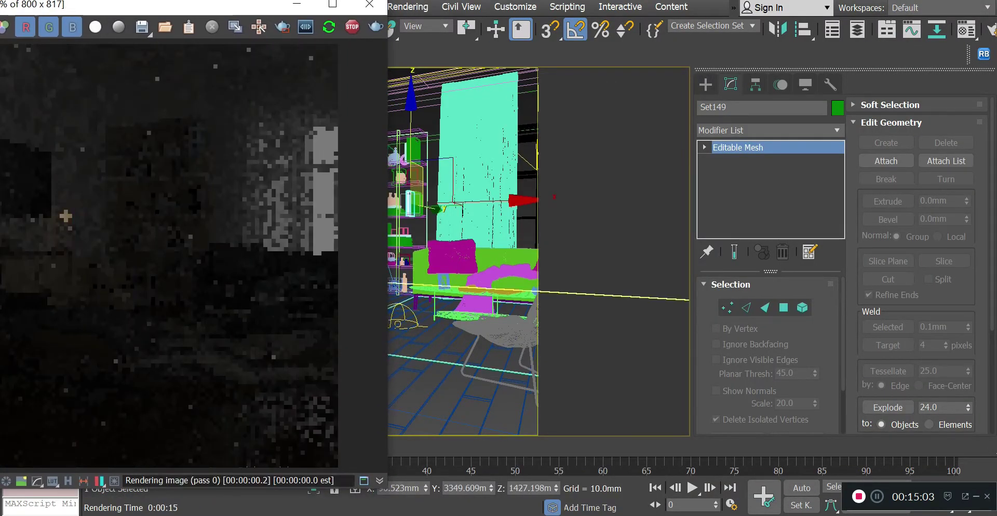
Select the dome light, try a multiplier of 5, raise it to 10 during the interactive render, and close the frame buffer.
left_click(398, 323)
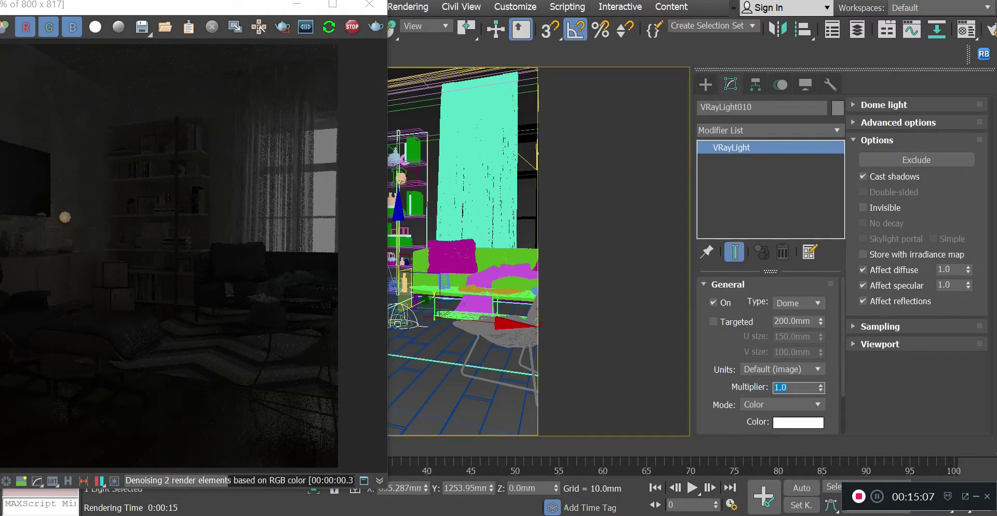
type("5")
key("Return")
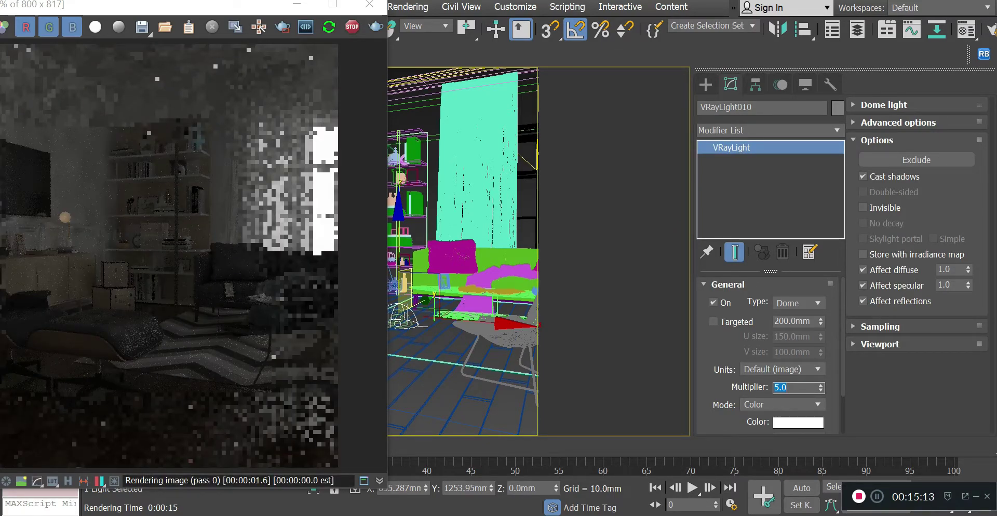
type("10")
key("Return")
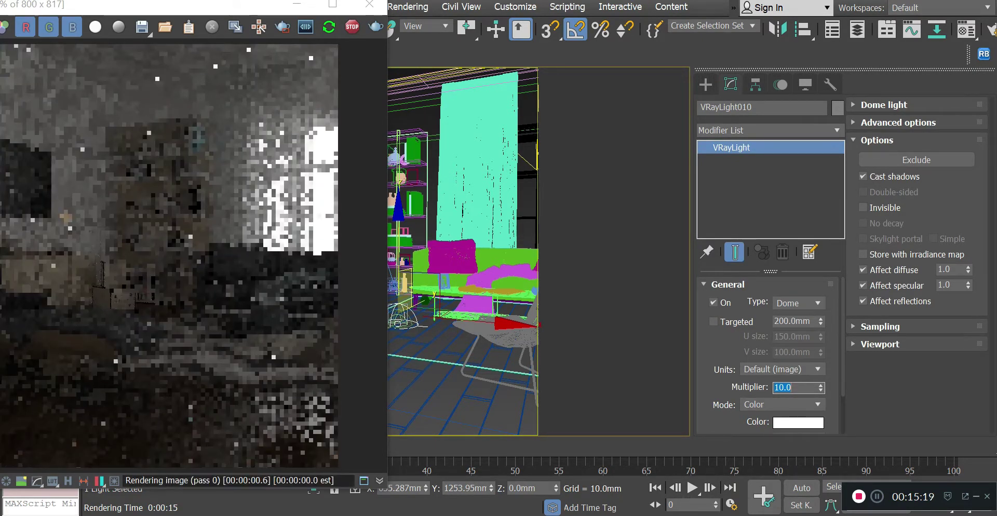
left_click_drag(222, 8, 343, 4)
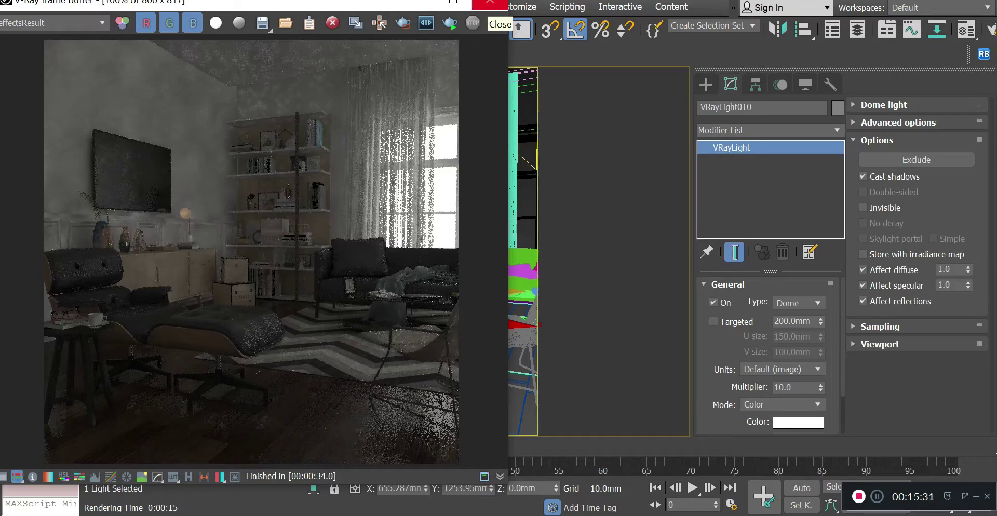
left_click(490, 4)
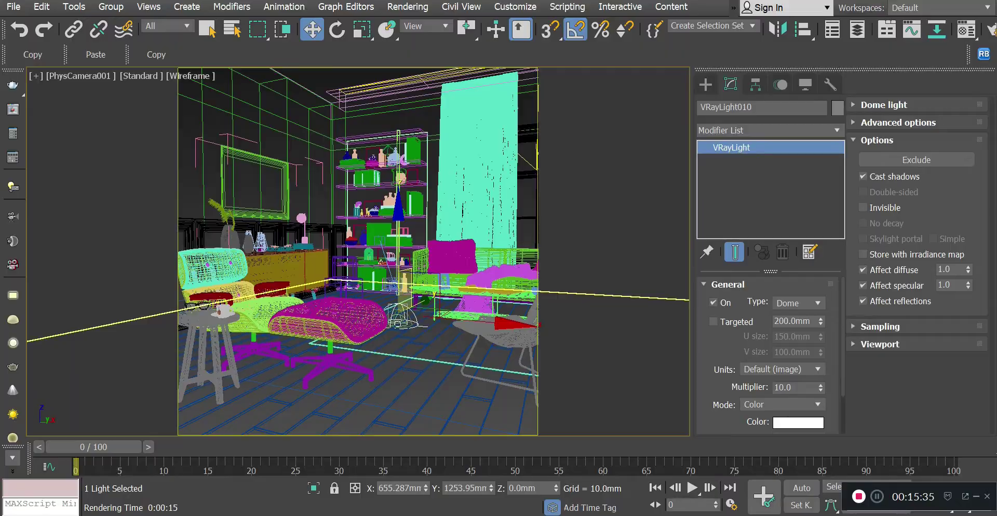
Switch to the browser, open the HDRI Haven site from the search results, and return to 3ds Max.
key("alt+Tab")
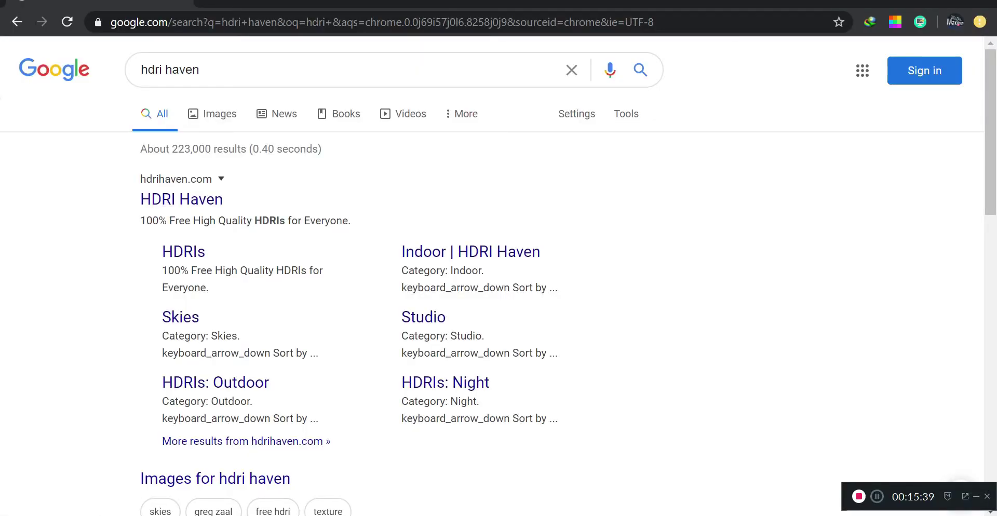
left_click(182, 200)
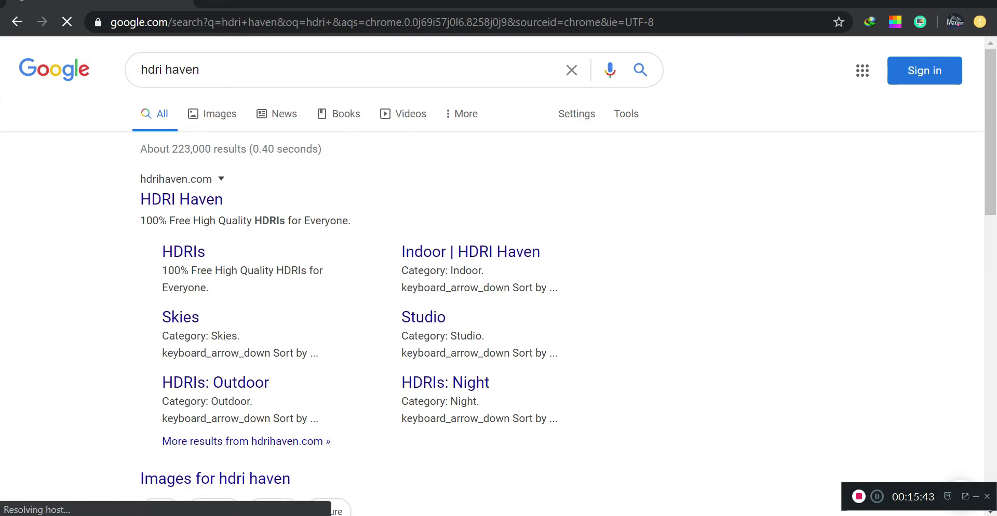
key("alt+Tab")
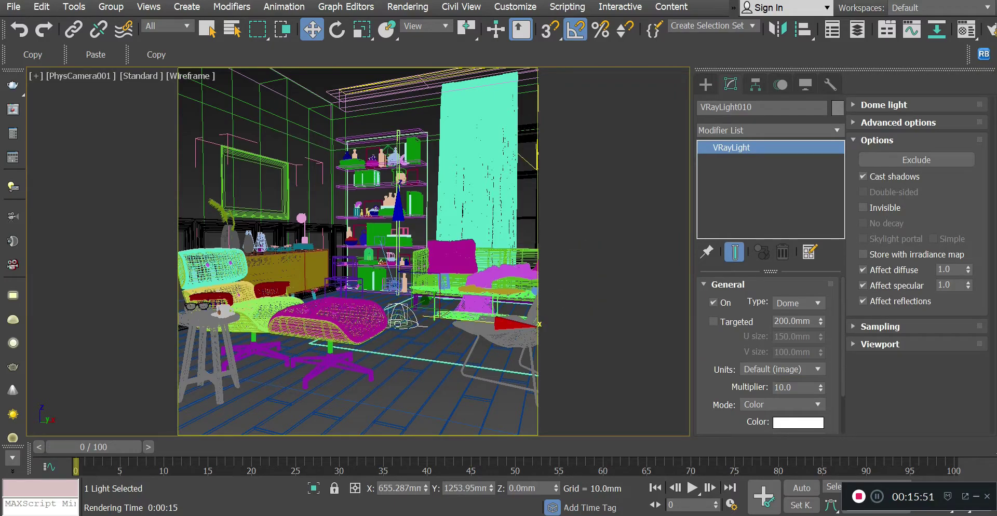
left_click(966, 29)
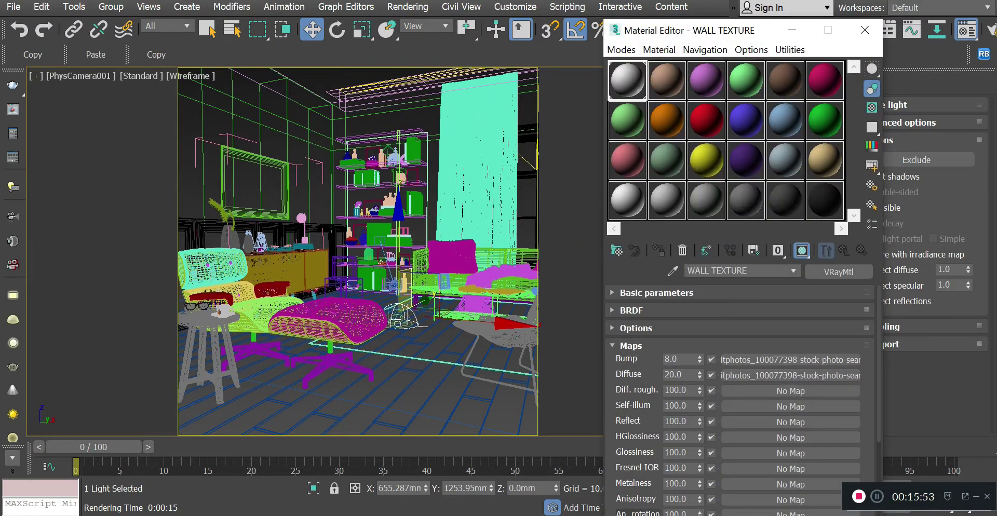
left_click_drag(689, 32, 342, 36)
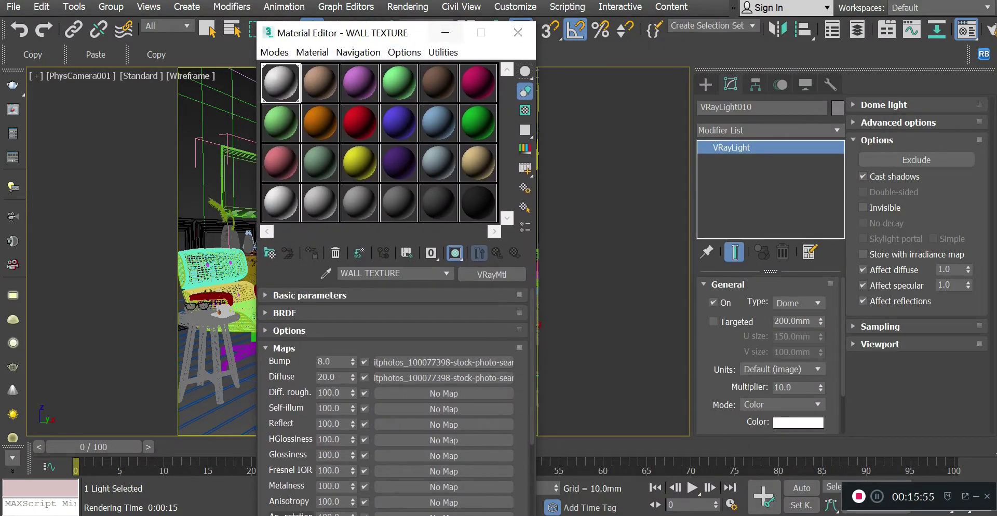
left_click(517, 33)
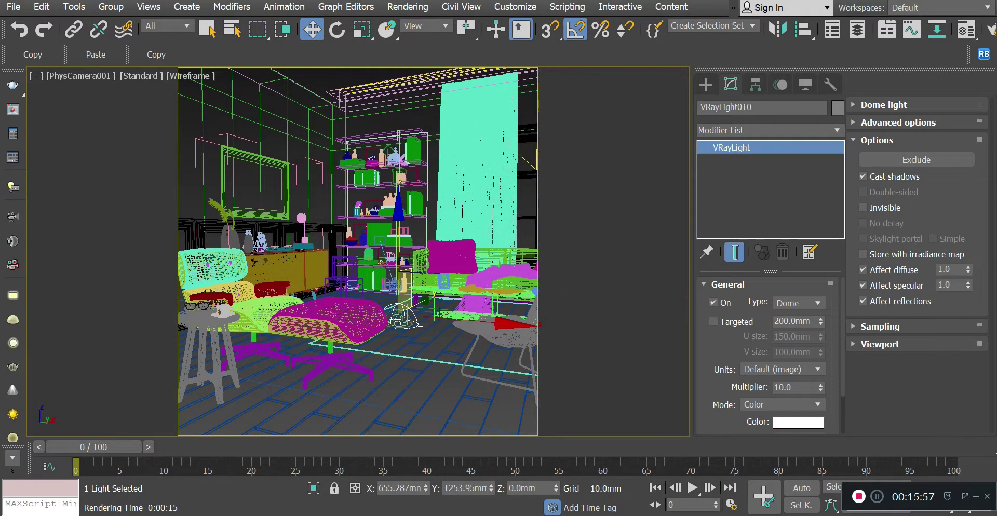
Assign a VRayHDRI map to the dome light's texture slot.
scroll(768, 353, "down", 2)
scroll(768, 353, "up", 1)
scroll(768, 353, "down", 1)
left_click(767, 418)
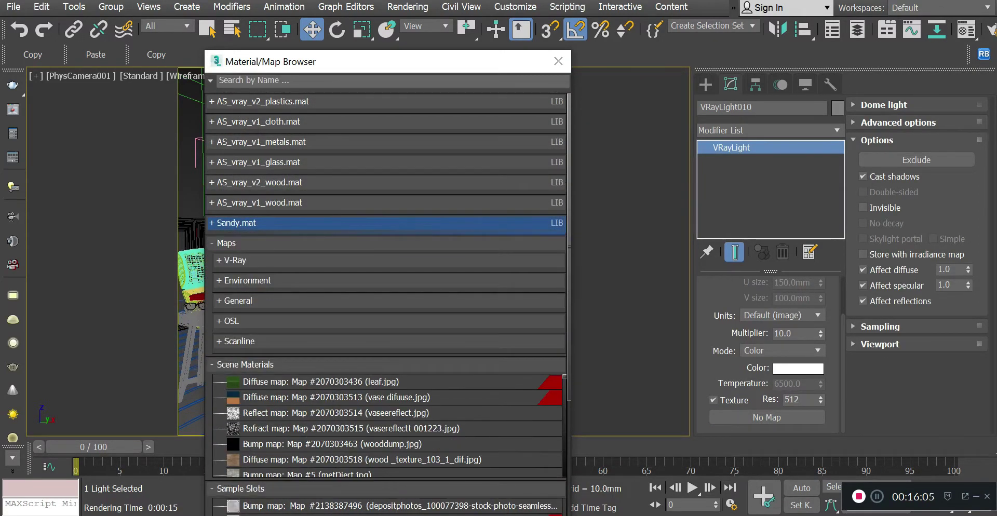
left_click(231, 260)
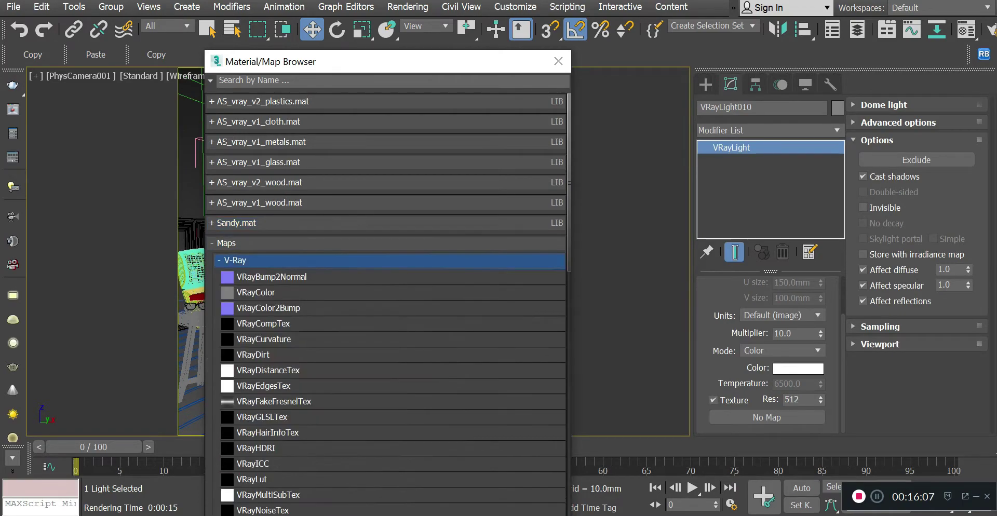
scroll(415, 366, "down", 2)
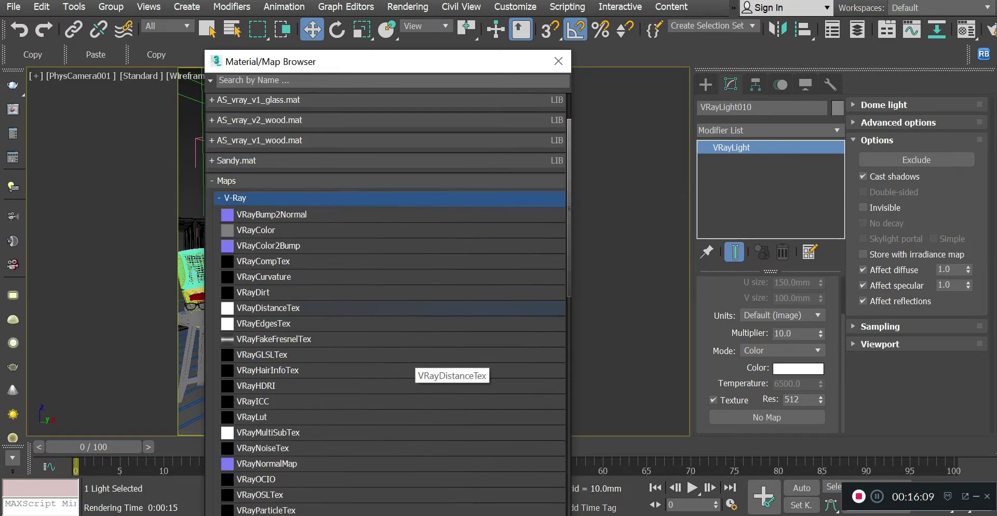
scroll(384, 384, "down", 2)
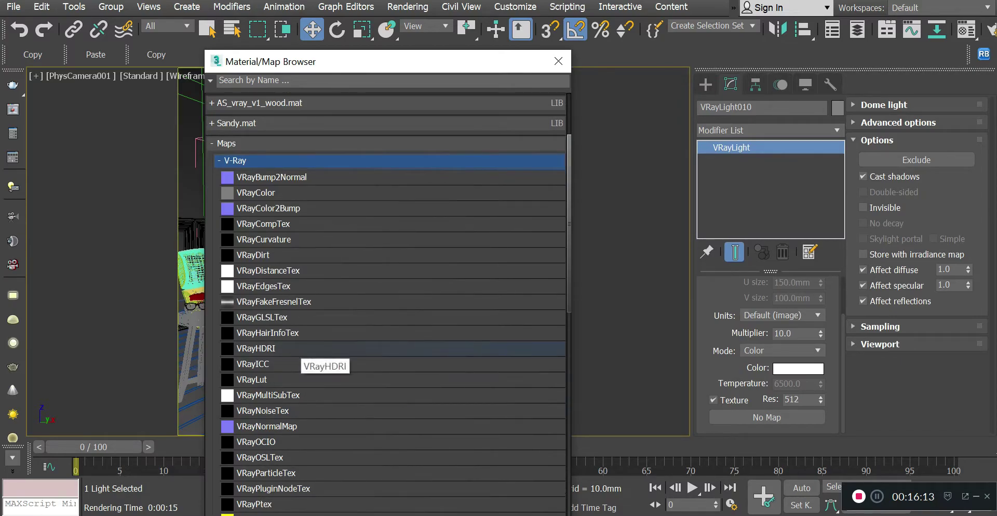
double_click(296, 349)
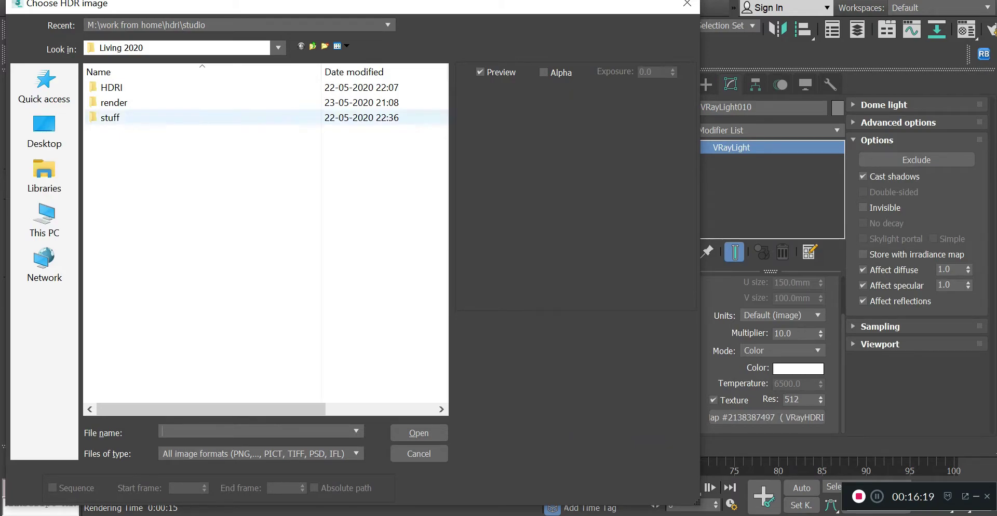
Load dirt_bike_track_01_16k.hdr from the HDRI folder as the map's image.
double_click(112, 87)
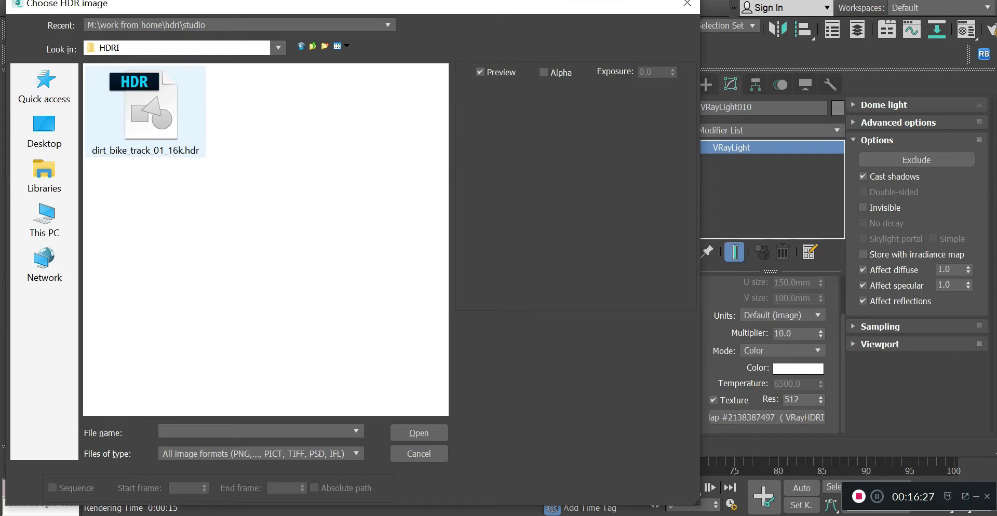
left_click(145, 112)
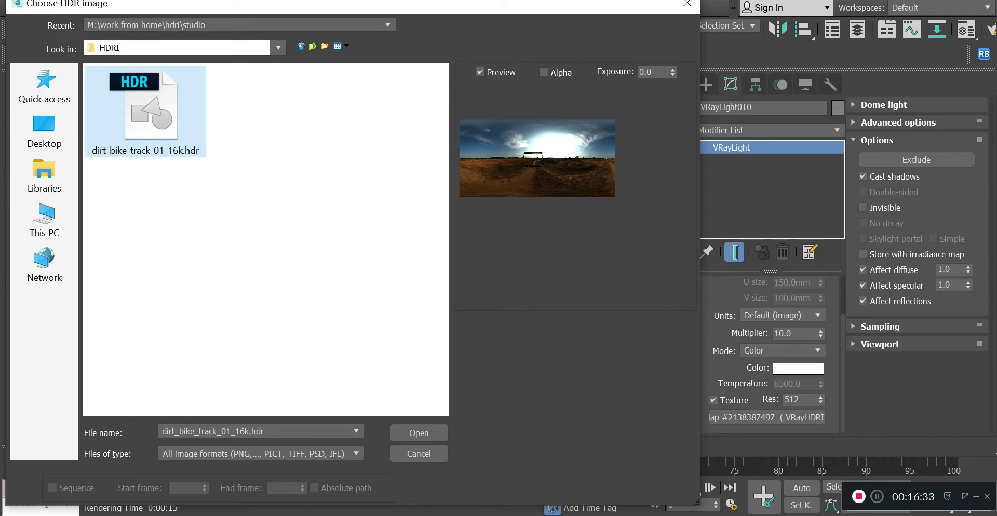
left_click(418, 433)
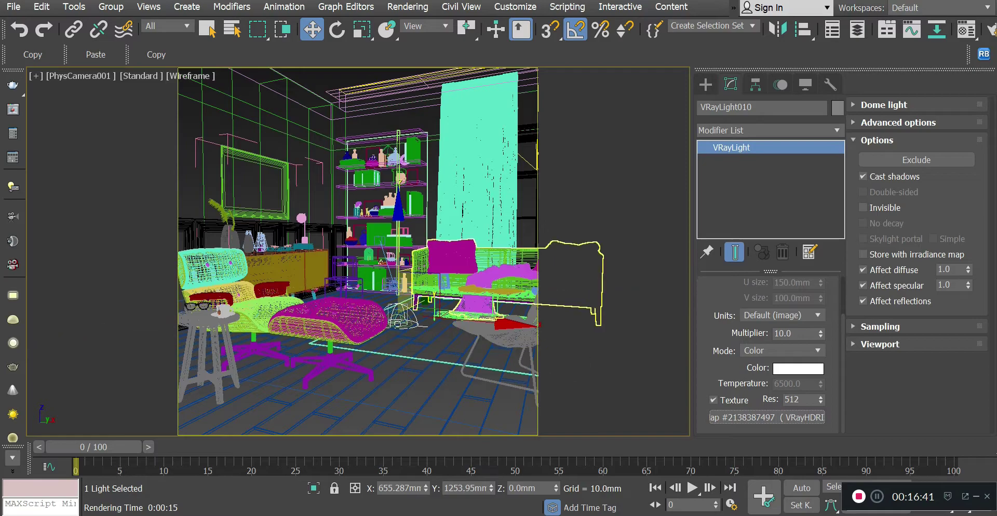
Place the dome light's VRayHDRI map as an instance in the second Material Editor sample slot.
key("m")
left_click_drag(363, 32, 323, 31)
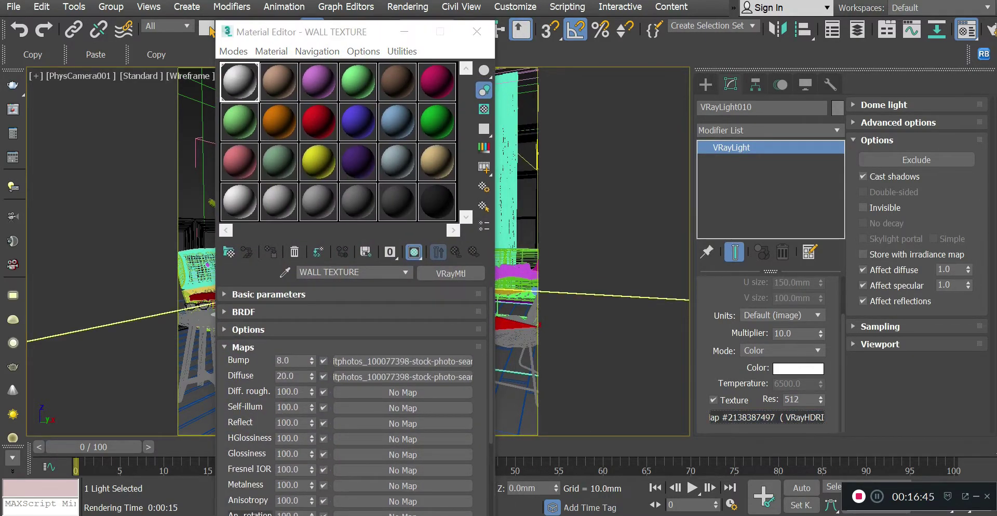
left_click_drag(767, 418, 318, 201)
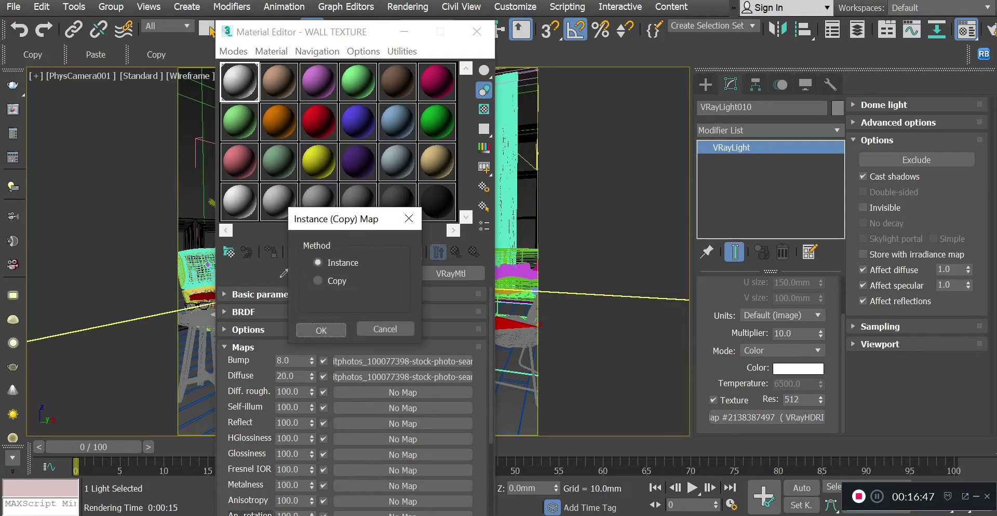
left_click(321, 331)
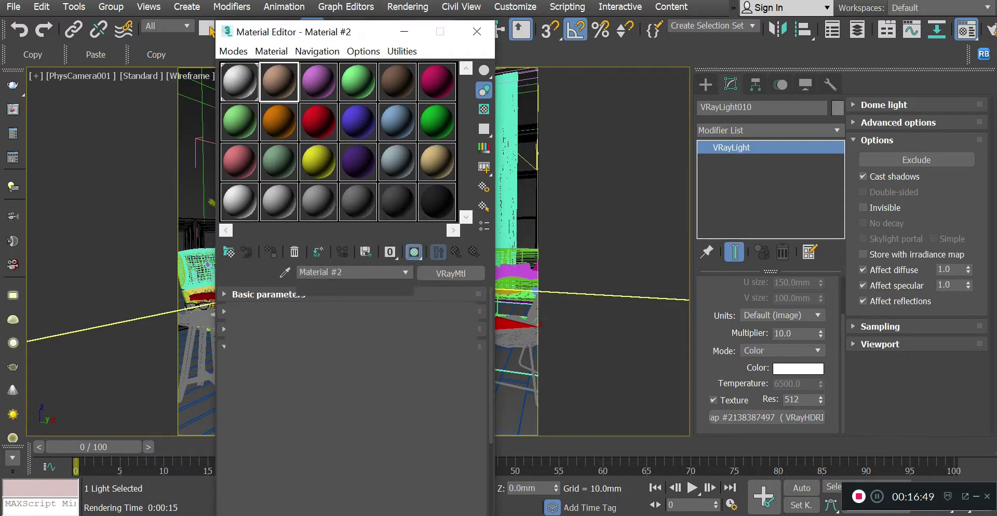
Open an enlarged preview of the HDRI map and arrange it beside the Material Editor with the mapping parameters in view.
left_click(358, 336)
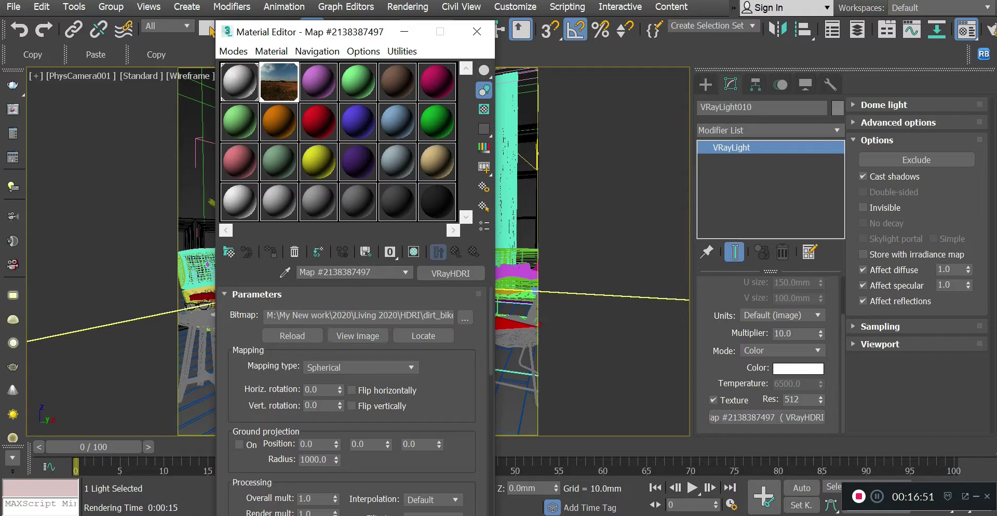
left_click_drag(260, 44, 741, 27)
left_click_drag(342, 32, 322, 25)
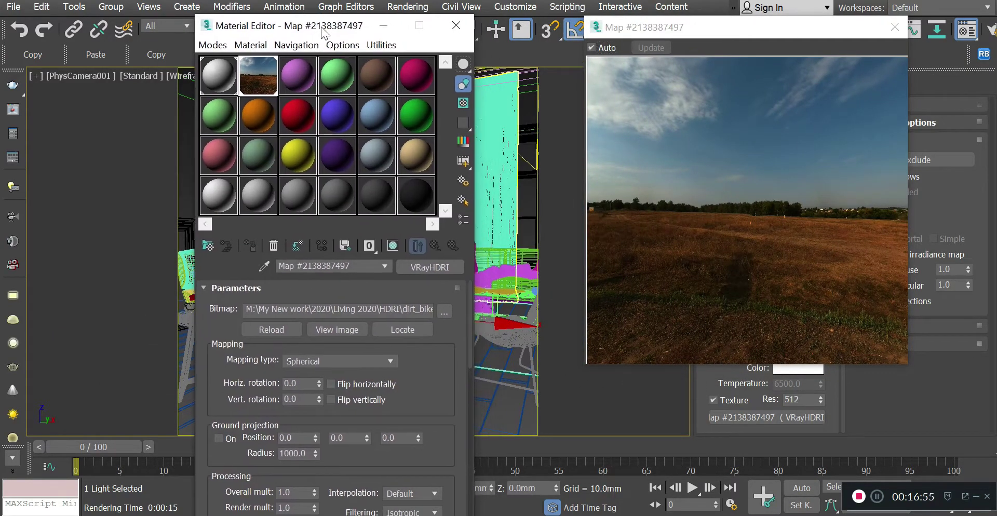
scroll(332, 395, "down", 2)
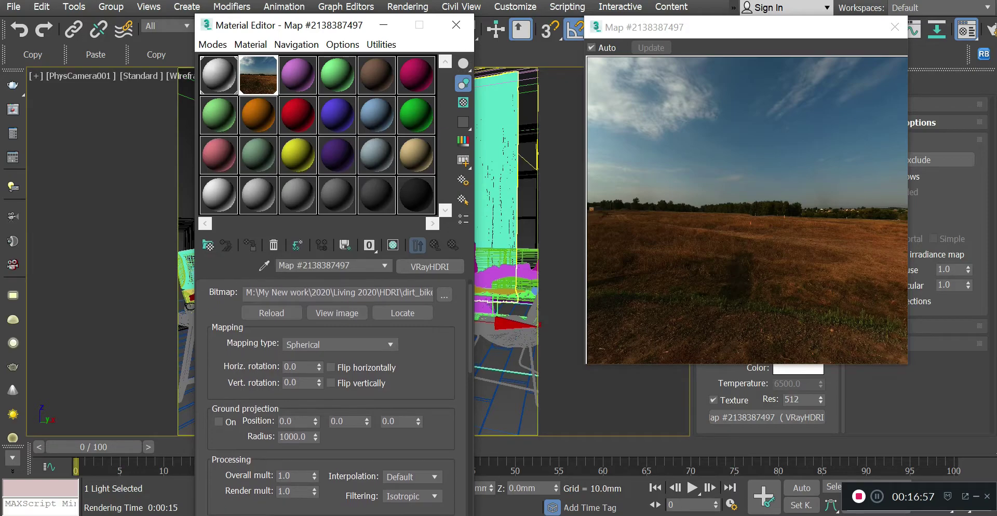
left_click_drag(333, 353, 332, 356)
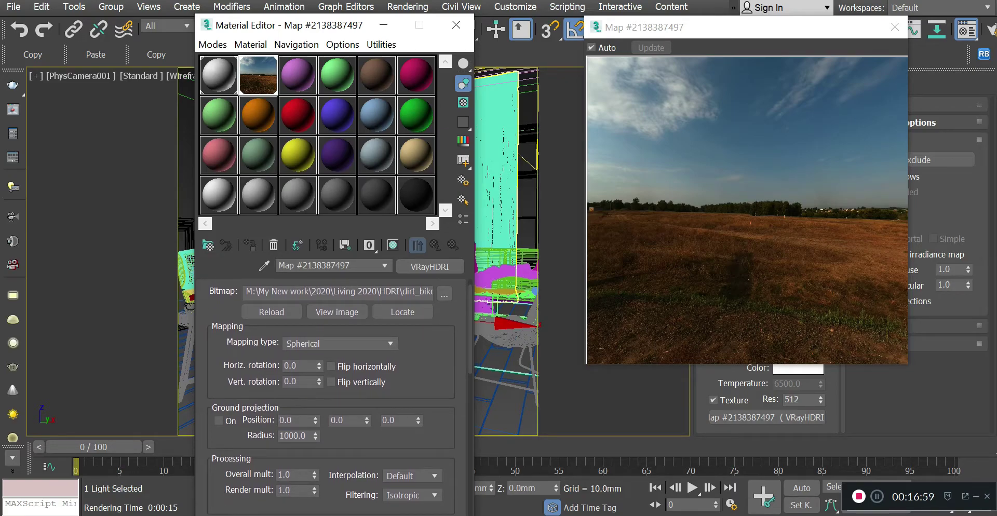
Try a horizontal rotation of 144 on the HDRI map, undo it, and close the Material Editor.
left_click(319, 363)
left_click_drag(319, 363, 319, 289)
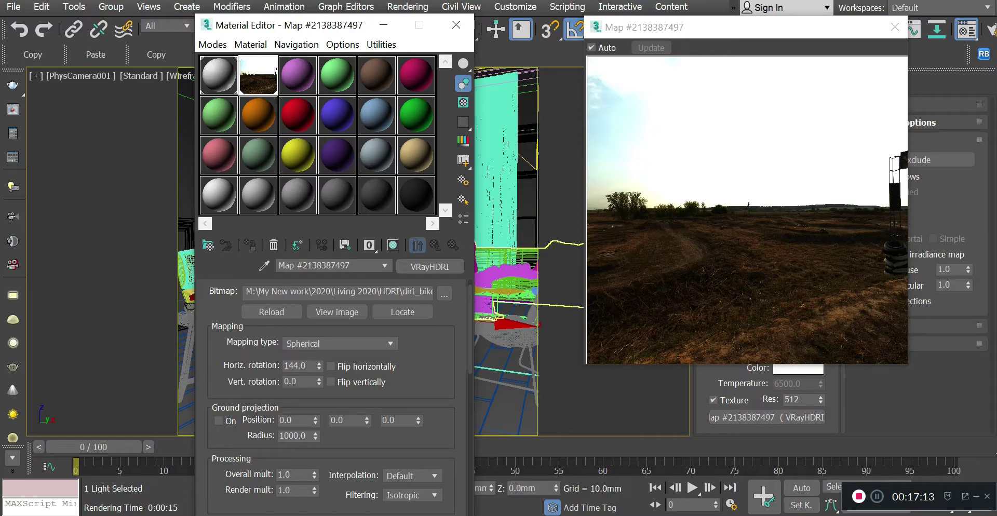
key("ctrl+z")
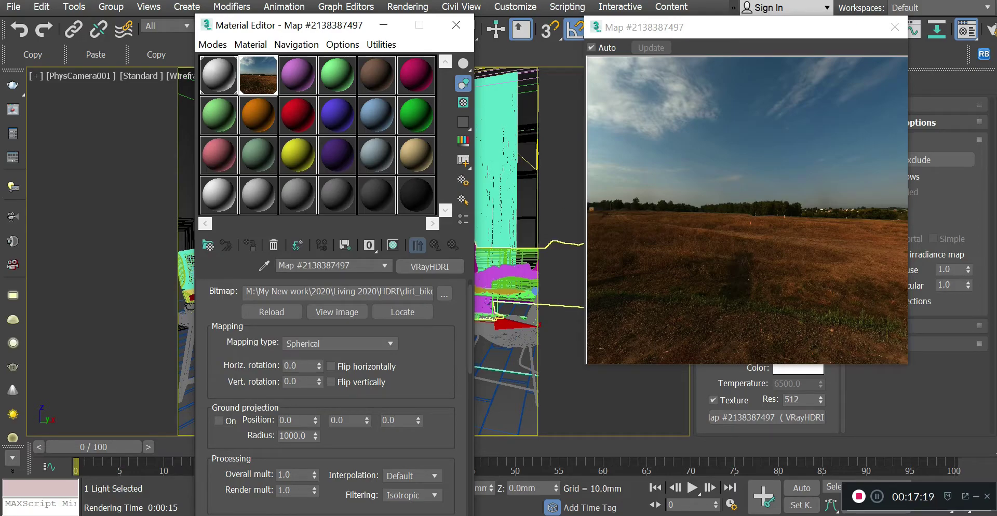
left_click(456, 25)
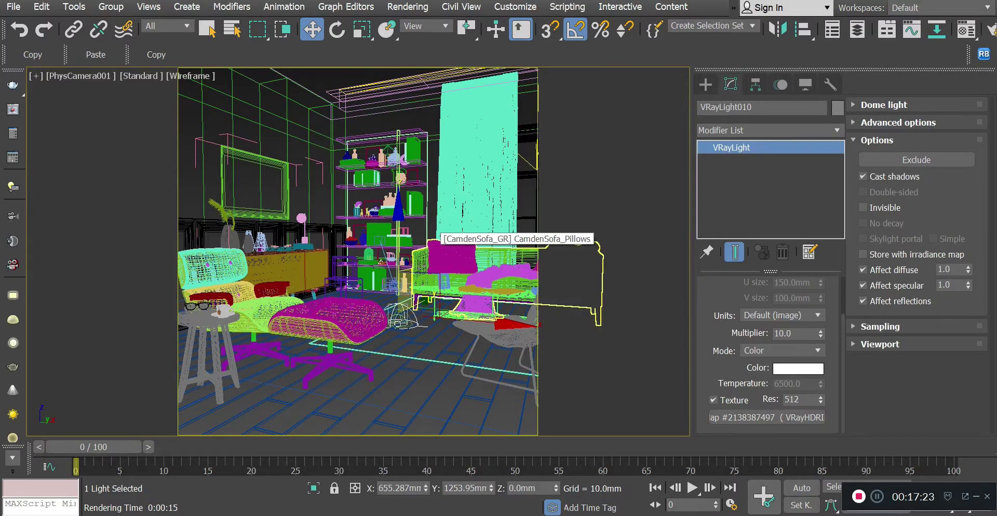
Select all objects in the scene and hide them.
key("ctrl+a")
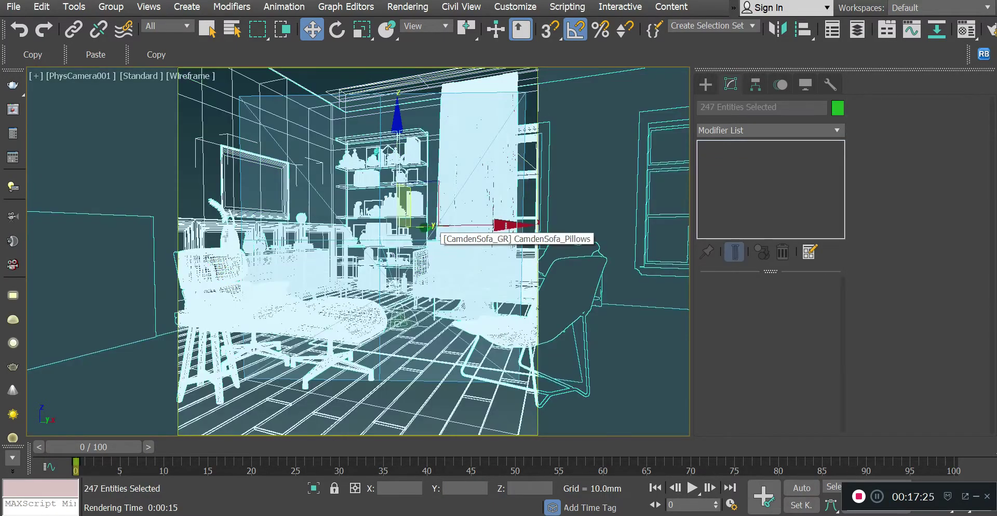
right_click(433, 232)
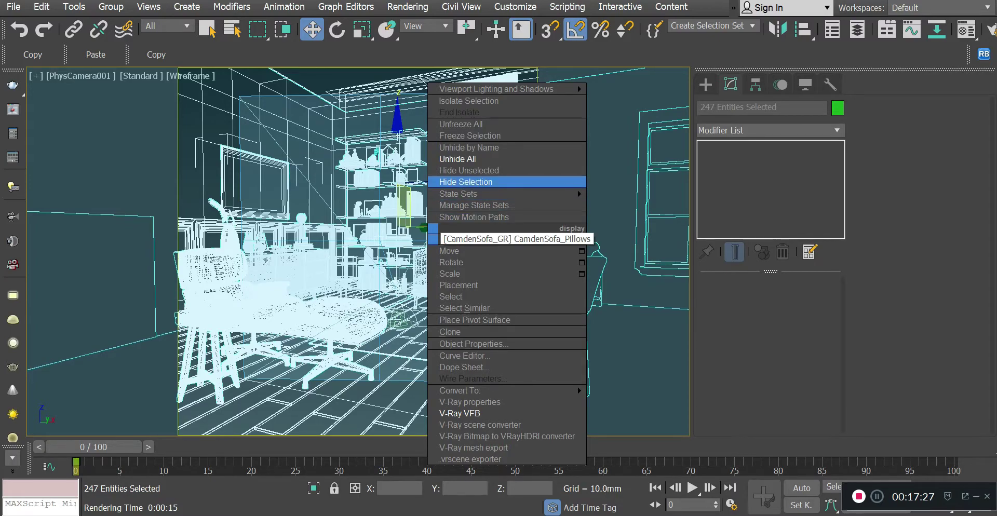
left_click(466, 182)
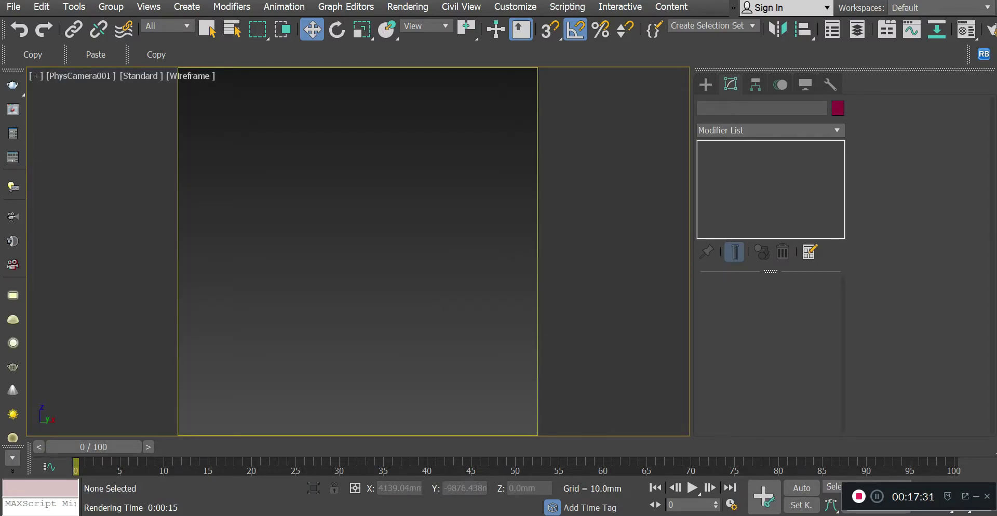
Configure the viewport background to use the environment background.
key("alt+b")
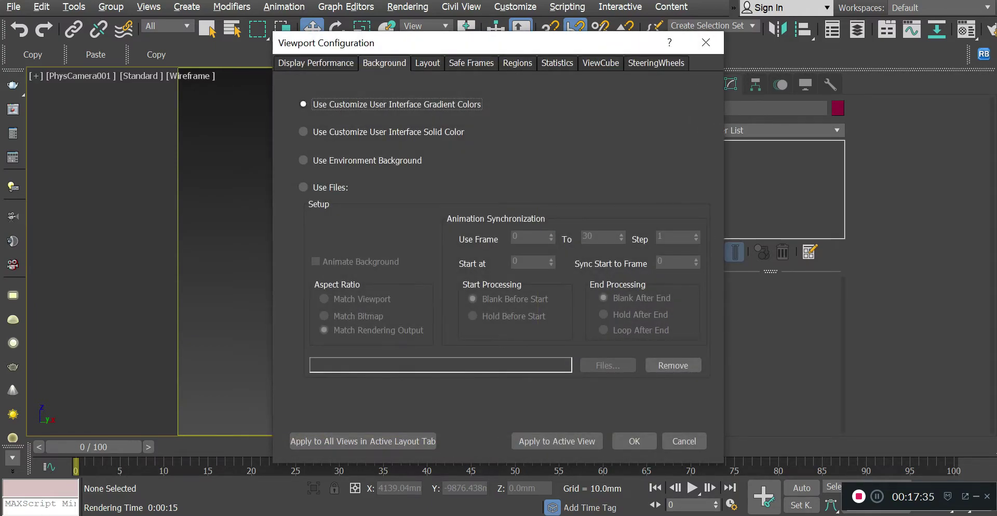
left_click(706, 43)
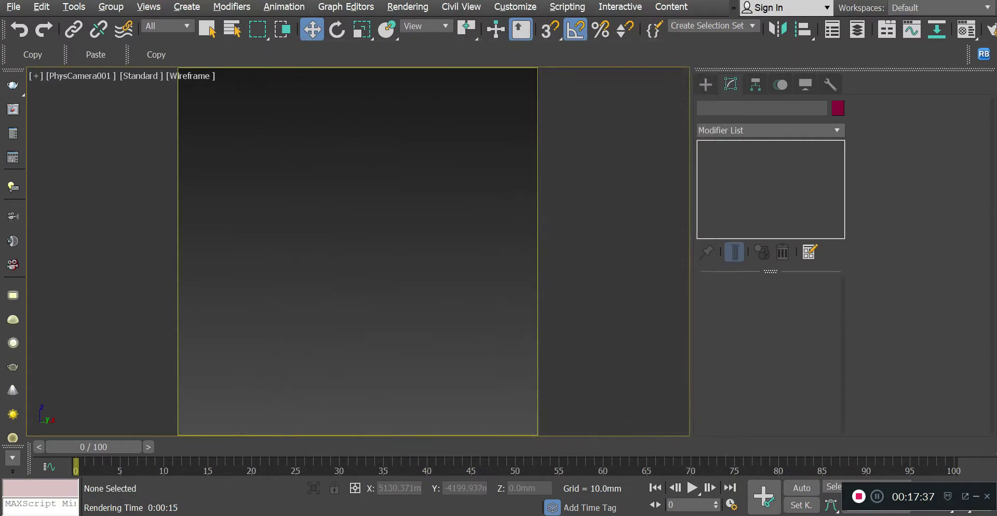
left_click(36, 75)
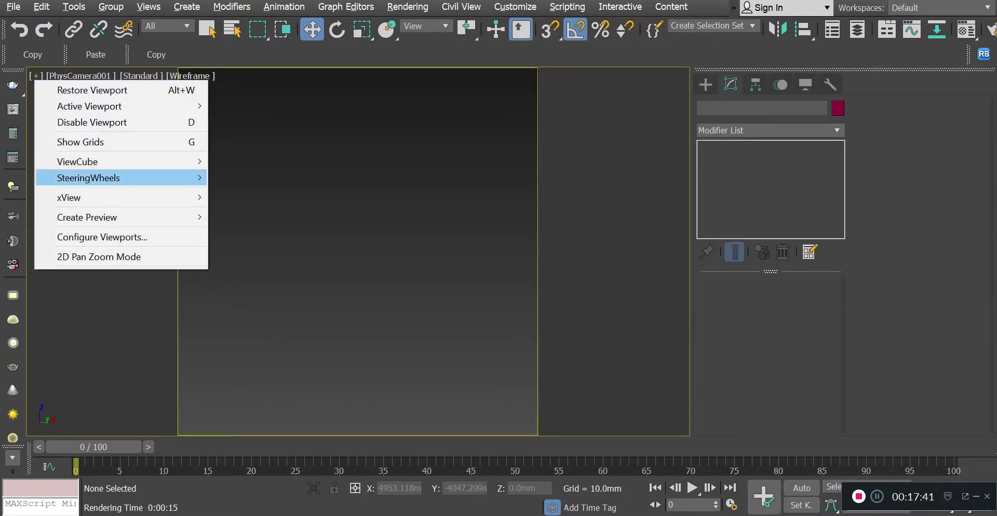
left_click(102, 237)
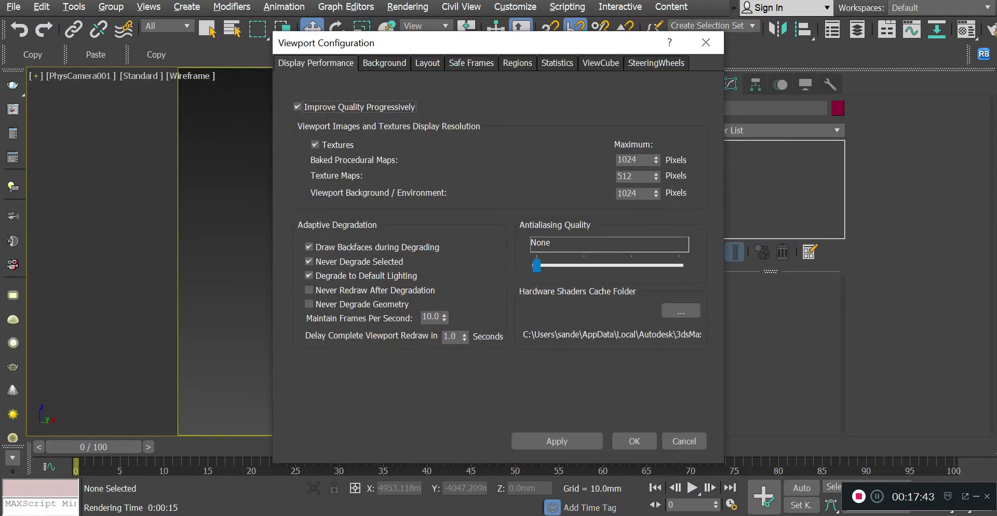
left_click(384, 64)
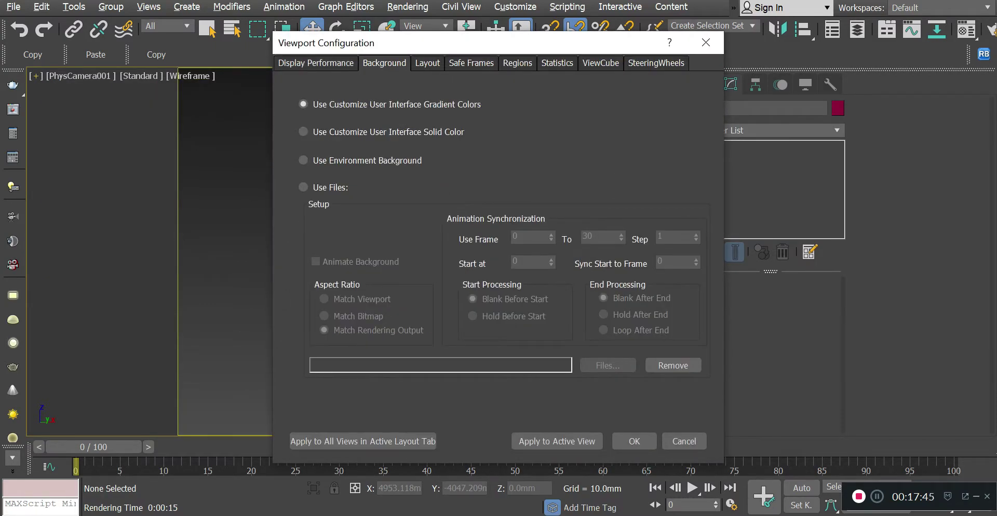
left_click(303, 160)
left_click(634, 440)
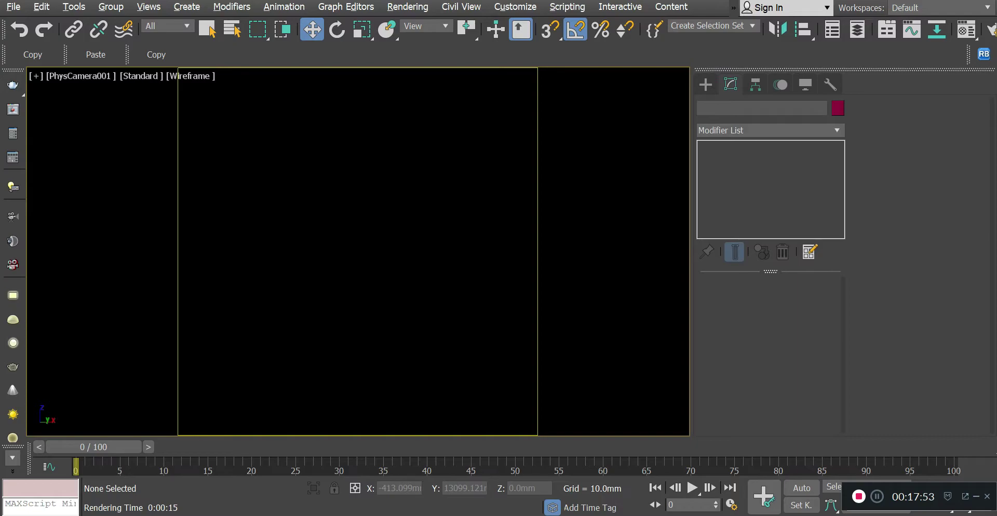
Assign the Material Editor's HDRI map as an instance to the environment map, and close both windows.
left_click(407, 7)
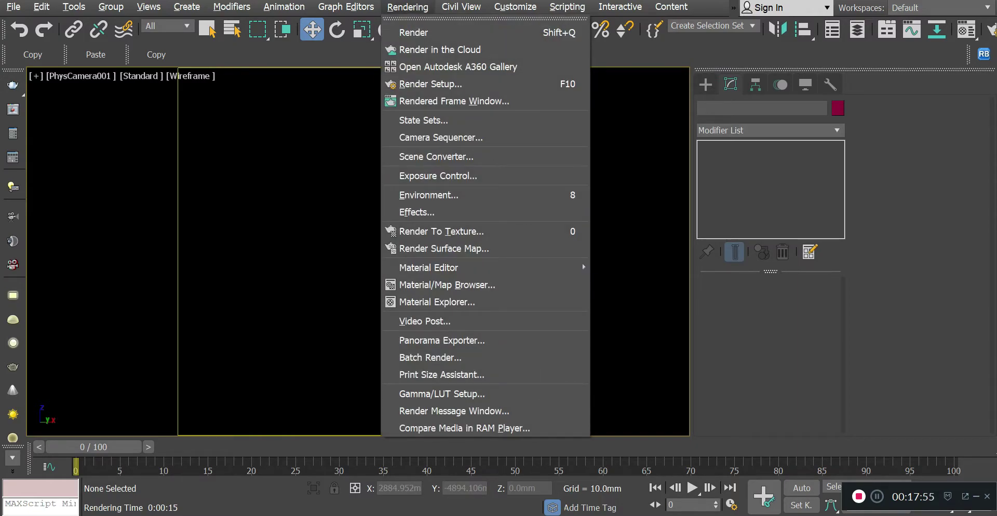
left_click(428, 194)
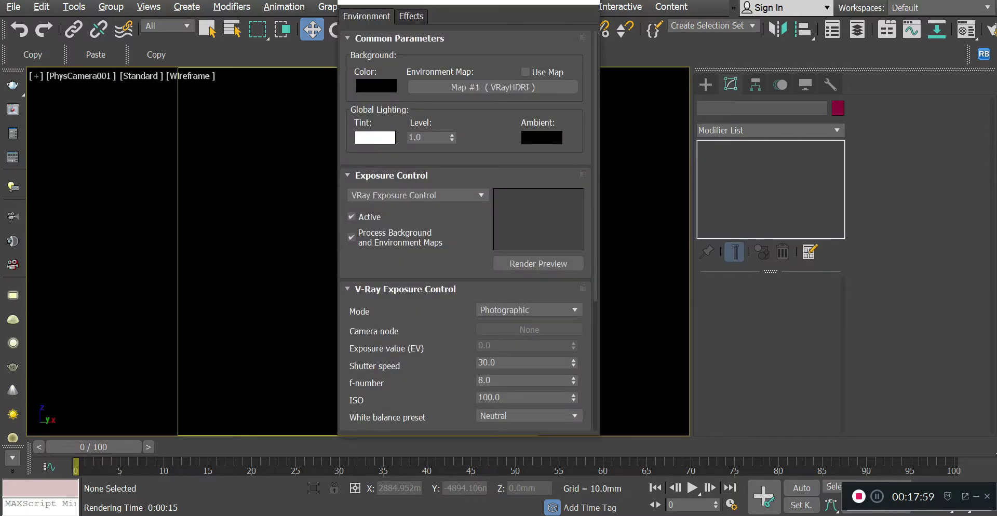
key("m")
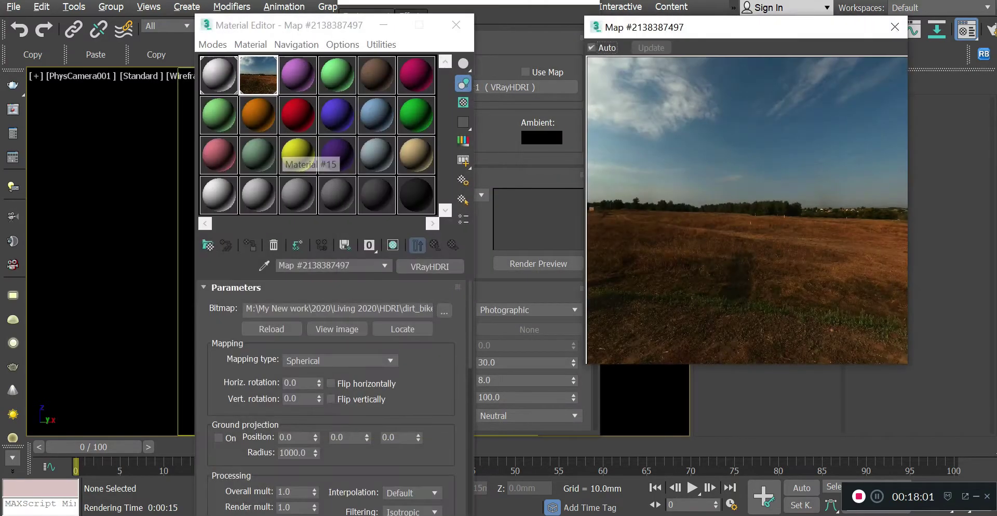
left_click(895, 27)
left_click_drag(371, 24, 216, 16)
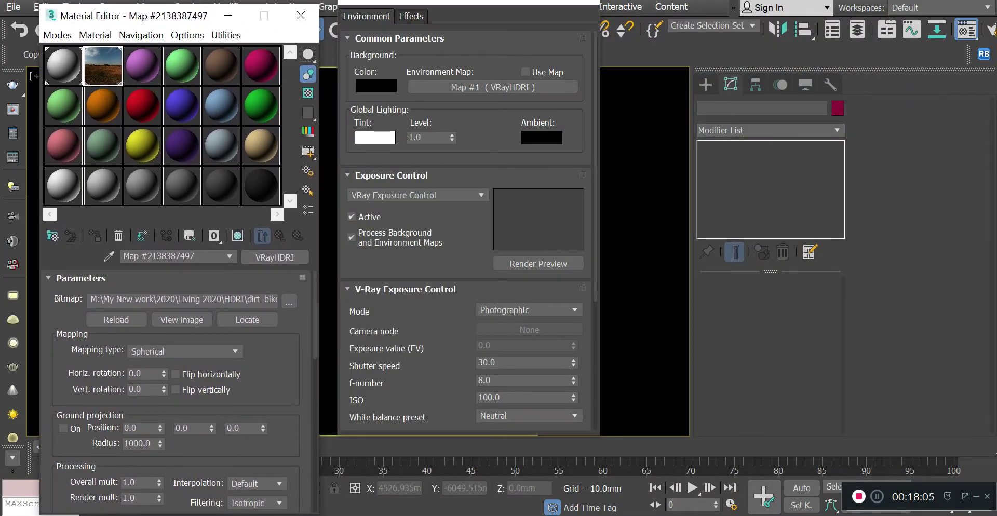
left_click_drag(103, 66, 493, 87)
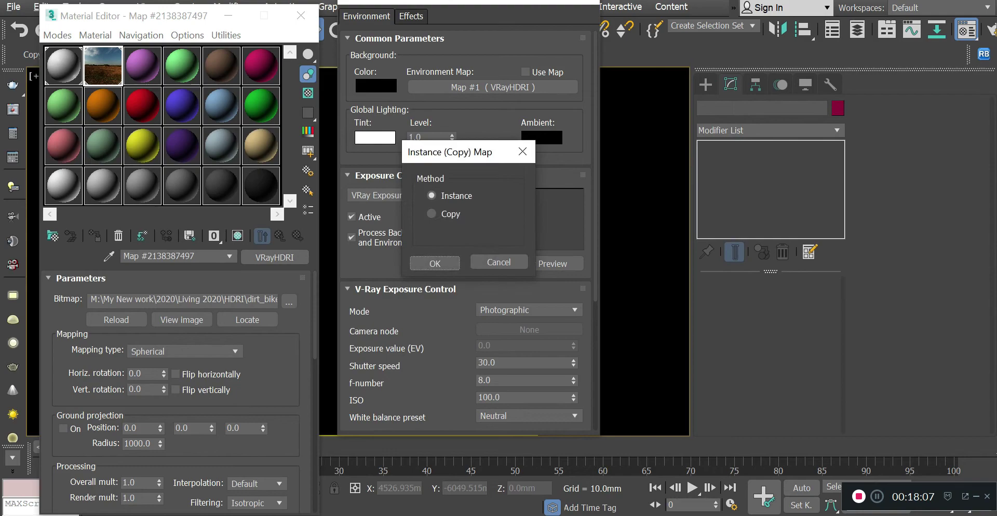
left_click(435, 264)
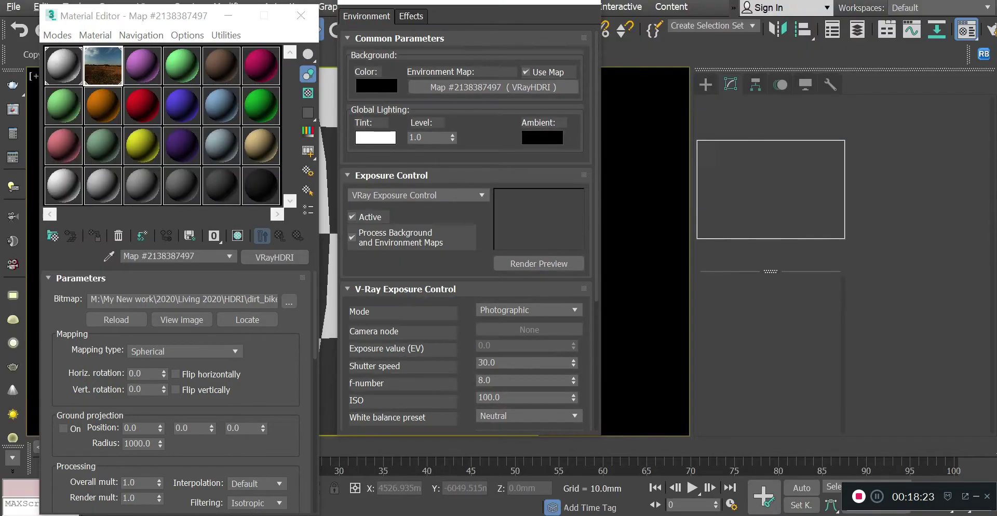
left_click(583, 2)
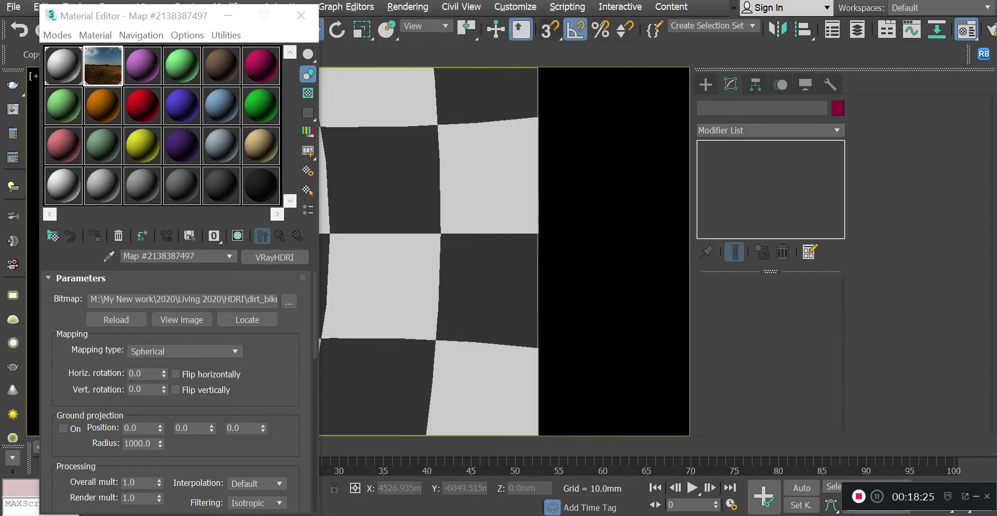
left_click(300, 15)
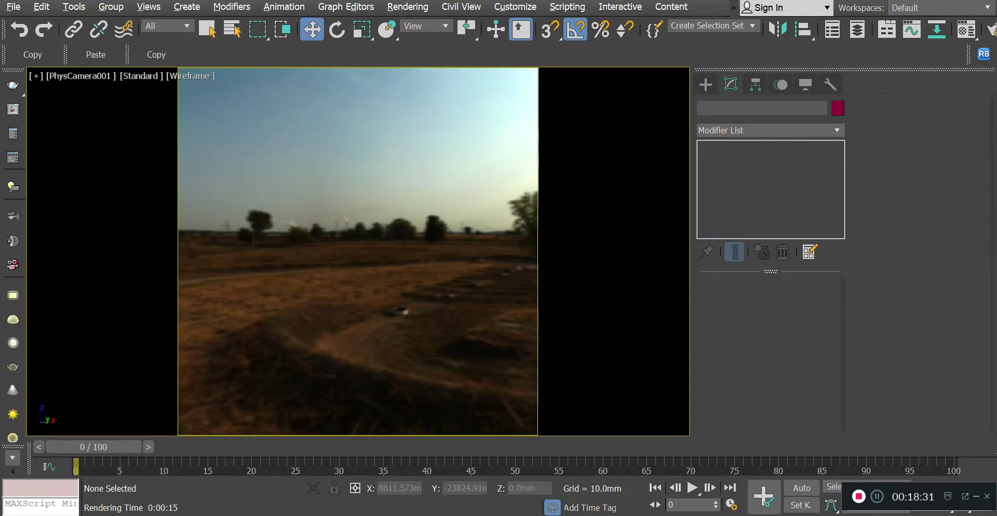
Inspect the HDRI background by orbiting in a perspective view, and return to the PhysCamera001 view.
key("p")
middle_click_drag(311, 260, 395, 265, "alt")
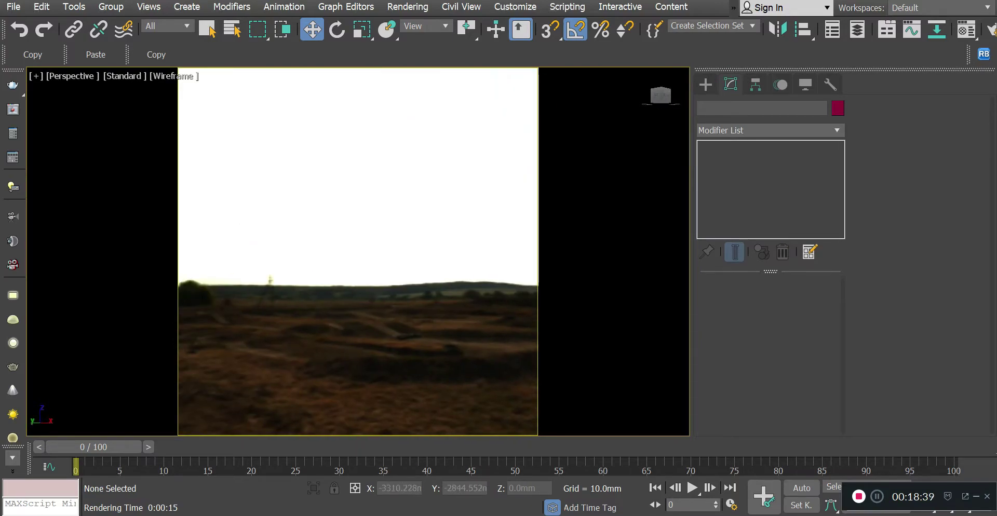
key("c")
key("Return")
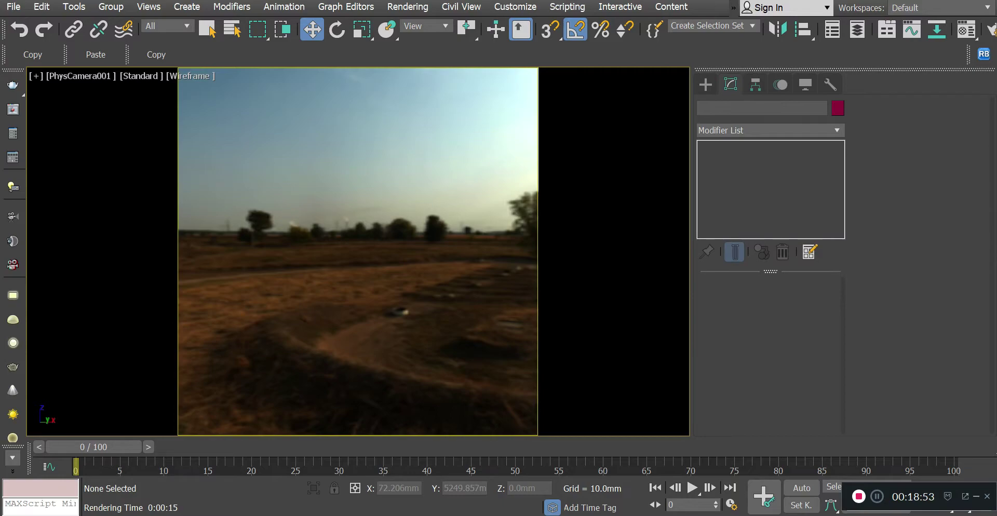
Unhide all the scene objects and switch the camera viewport from wireframe to shaded display with edged faces.
right_click(438, 266)
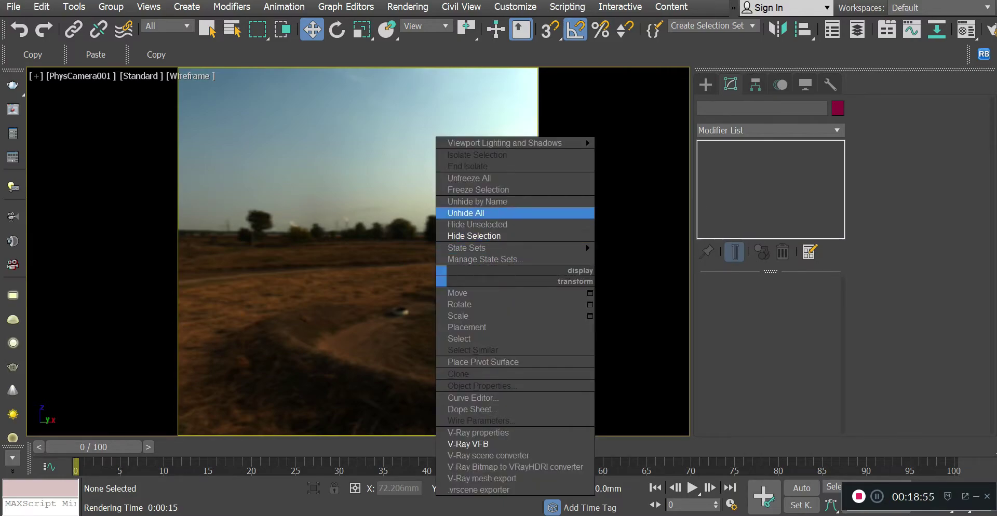
left_click(514, 213)
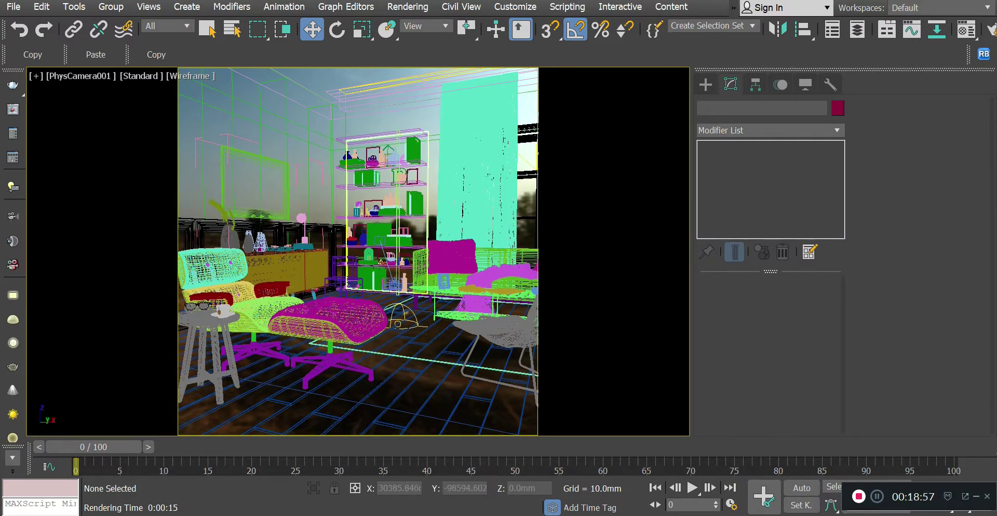
left_click(428, 229)
key("F3")
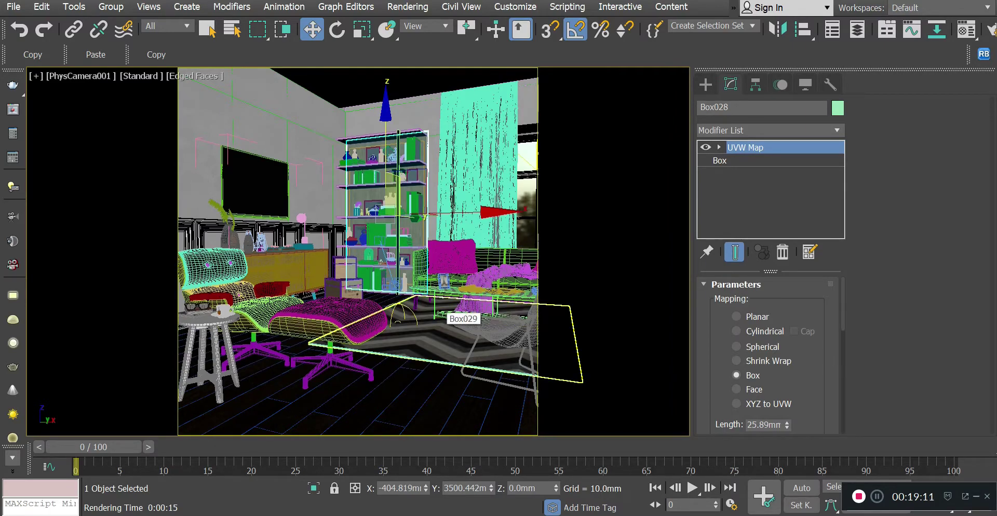
Render the camera view and move the V-Ray frame buffer aside to uncover the dome light.
key("shift+q")
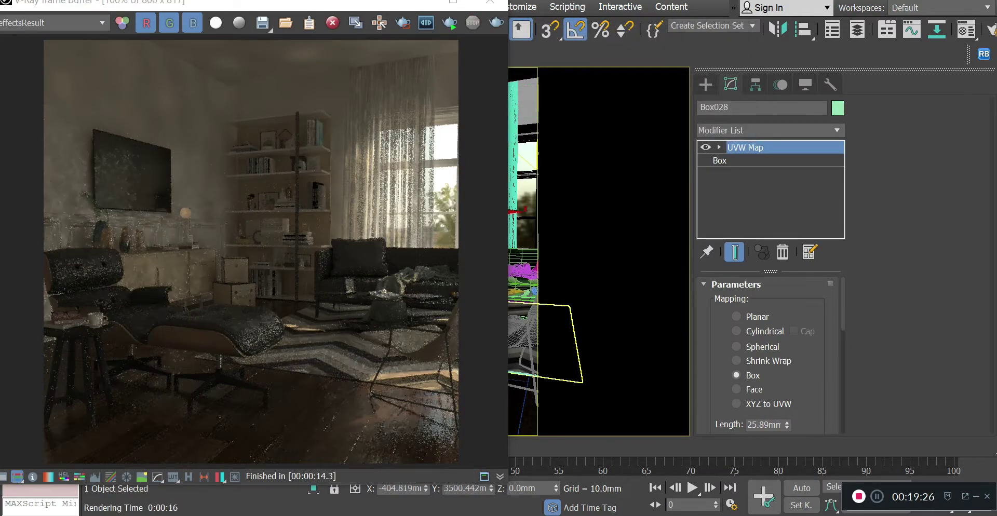
left_click_drag(315, 2, 173, 52)
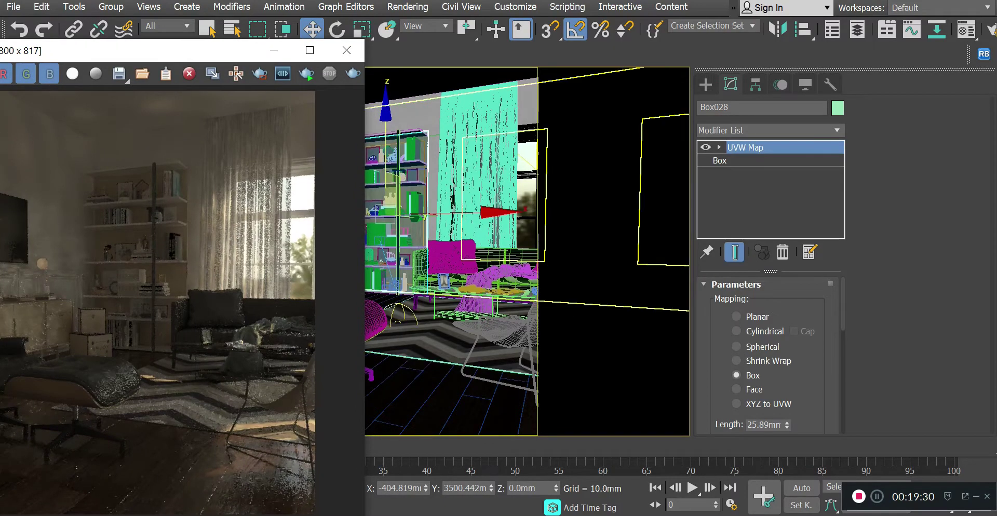
Set the dome light's multiplier to 30 and start interactive rendering.
left_click(397, 318)
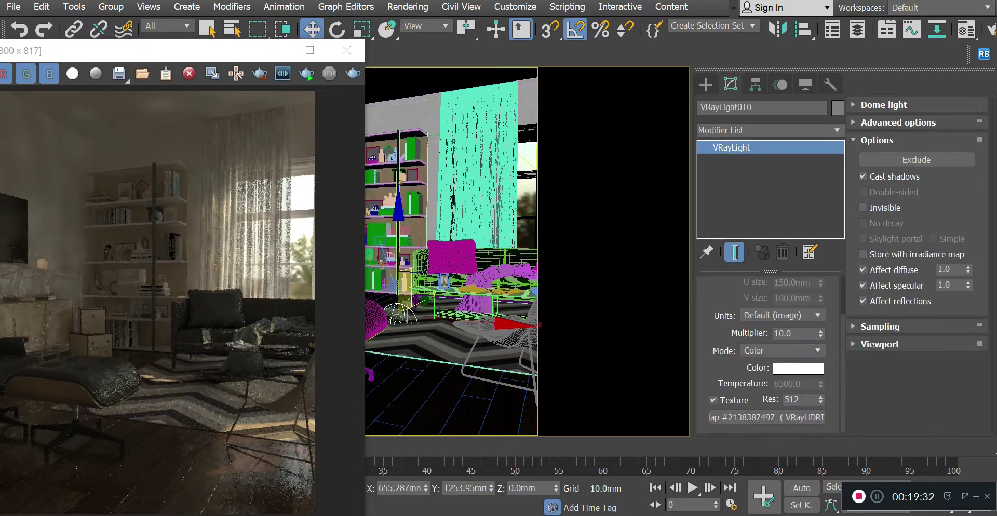
scroll(768, 355, "up", 1)
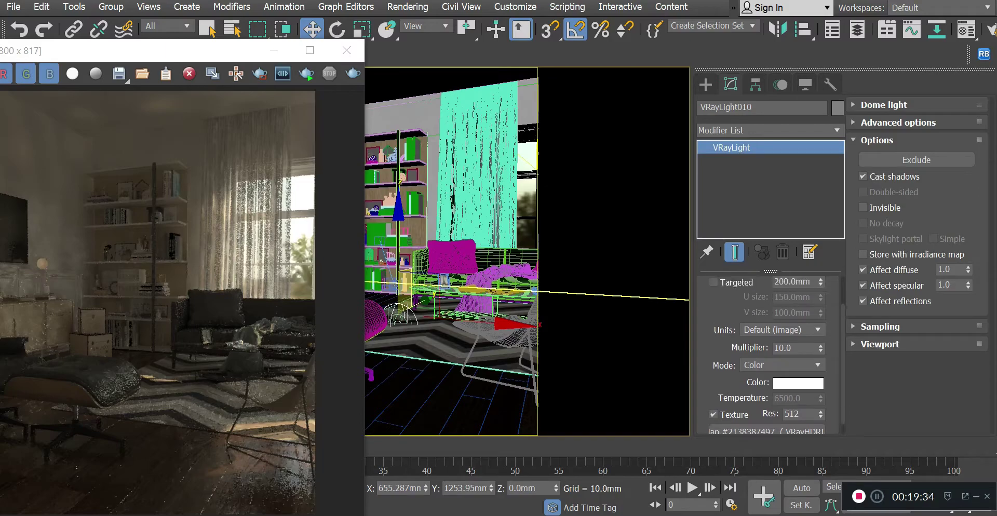
left_click(792, 349)
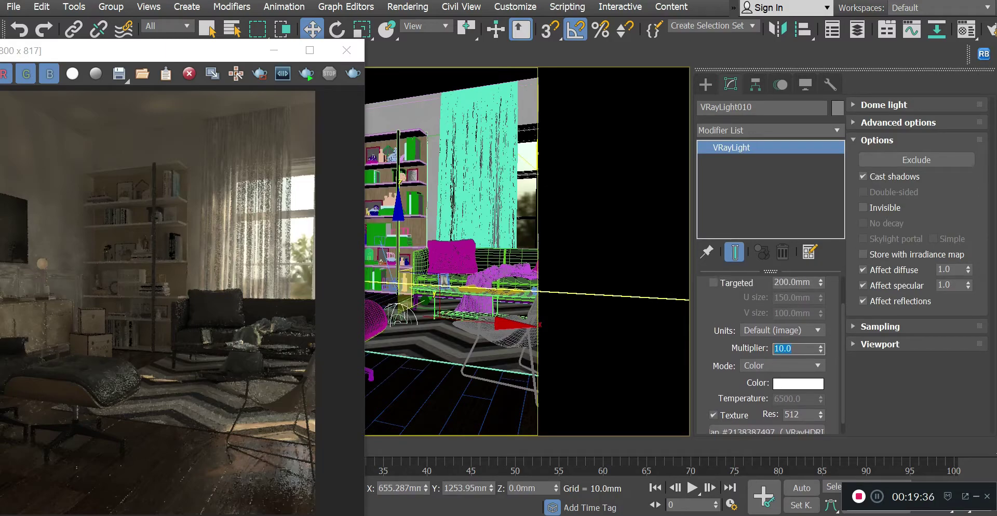
type("30.0")
key("Return")
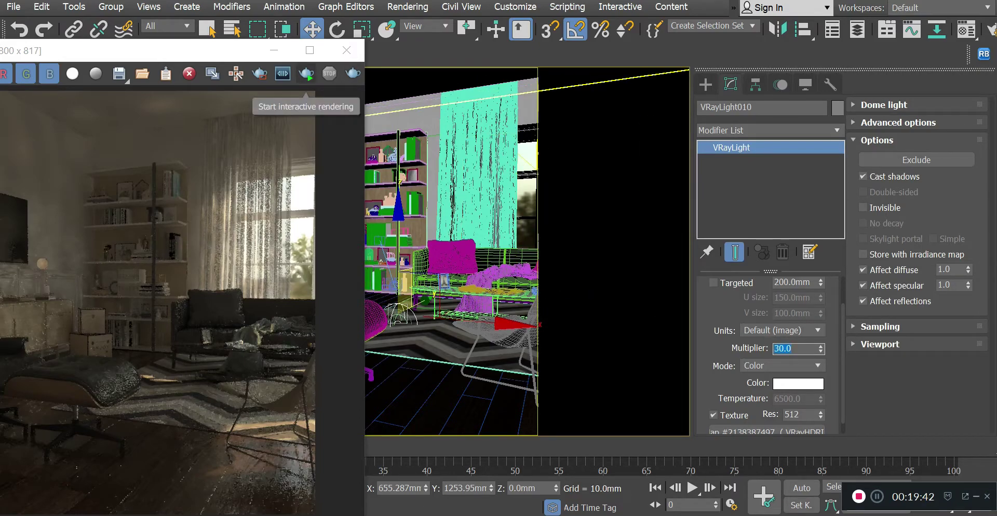
left_click(307, 73)
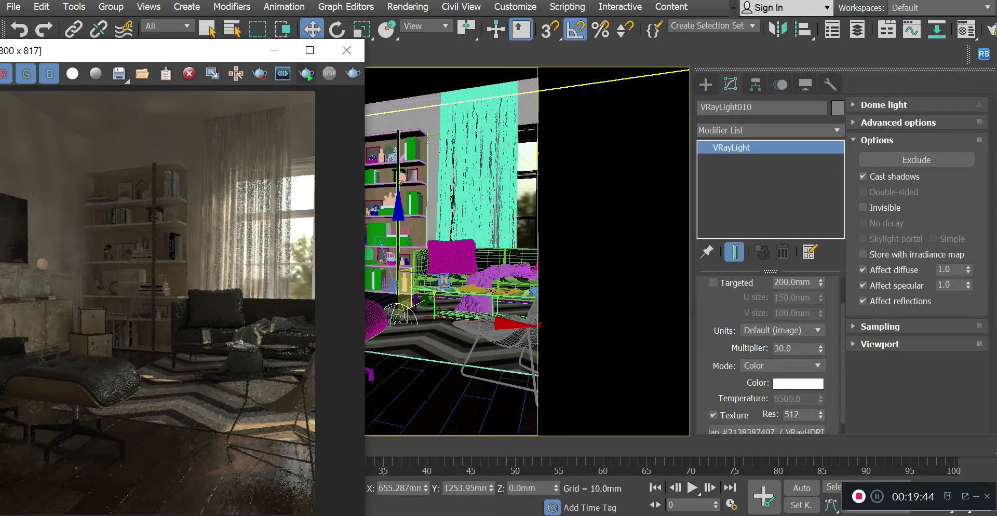
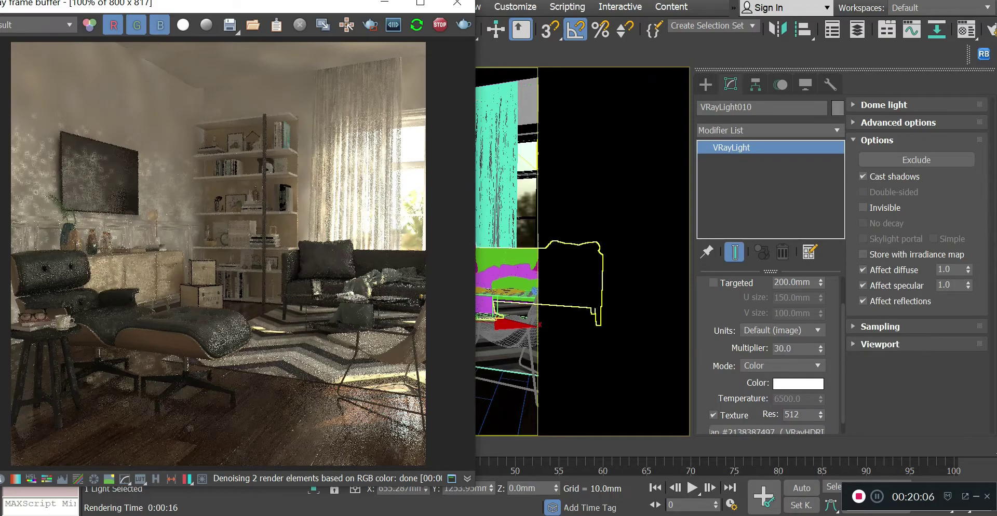
Set the HDRI map's horizontal rotation to 27 in the Material Editor, placed beside the frame buffer.
left_click(540, 249)
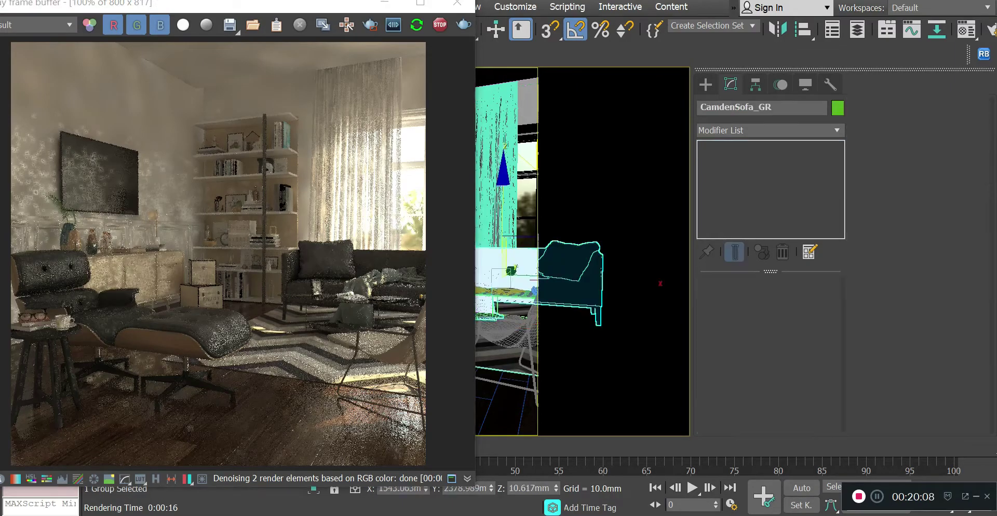
key("m")
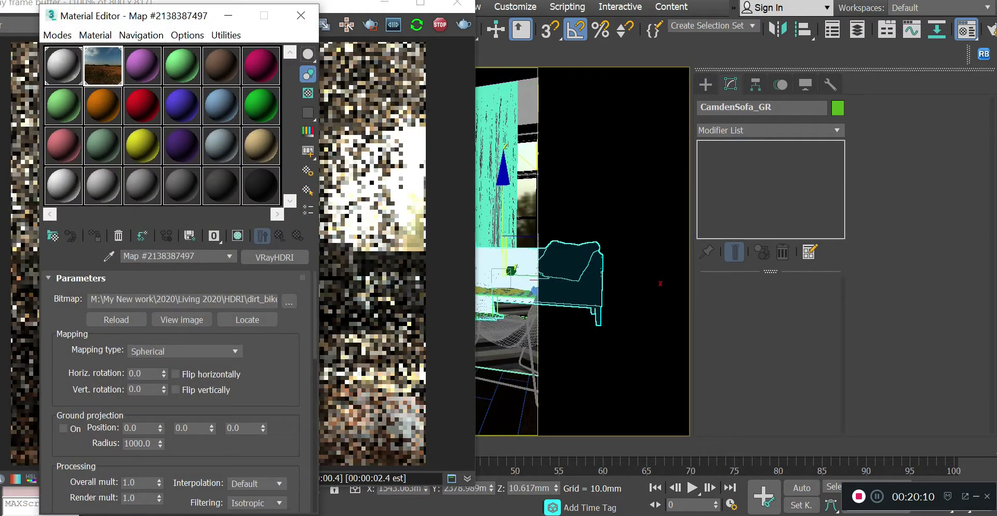
left_click_drag(207, 21, 745, 4)
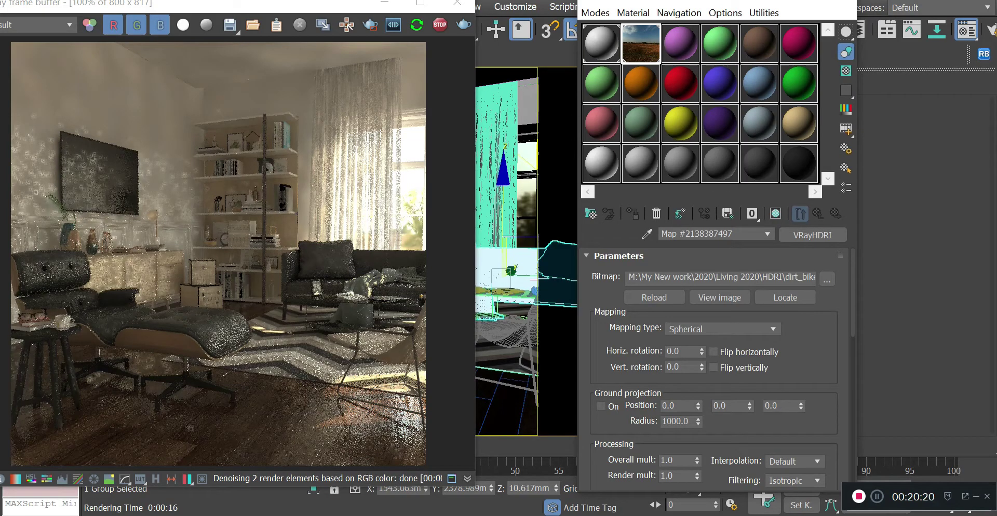
left_click_drag(701, 351, 702, 338)
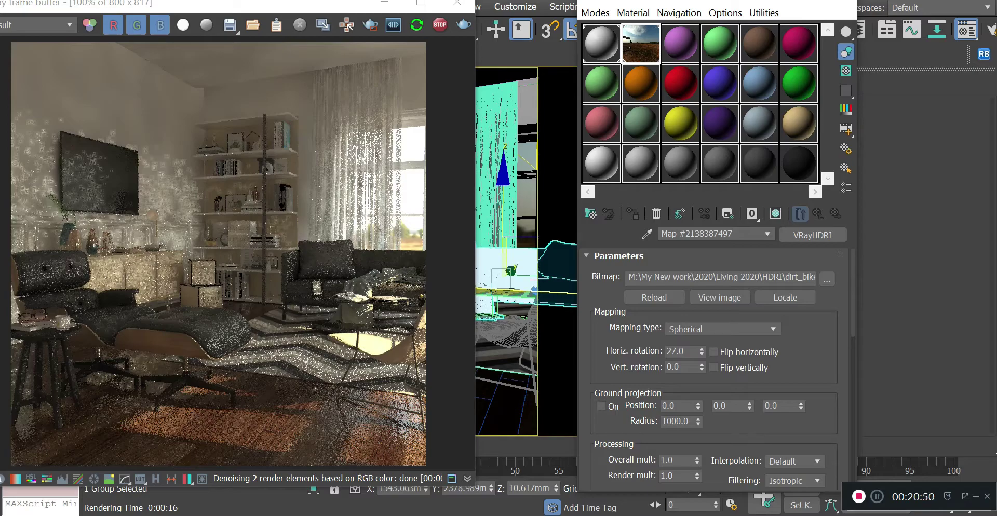
Show the color corrections of the V-Ray frame buffer and reposition its window to fit the screen.
left_click_drag(295, 7, 353, 1)
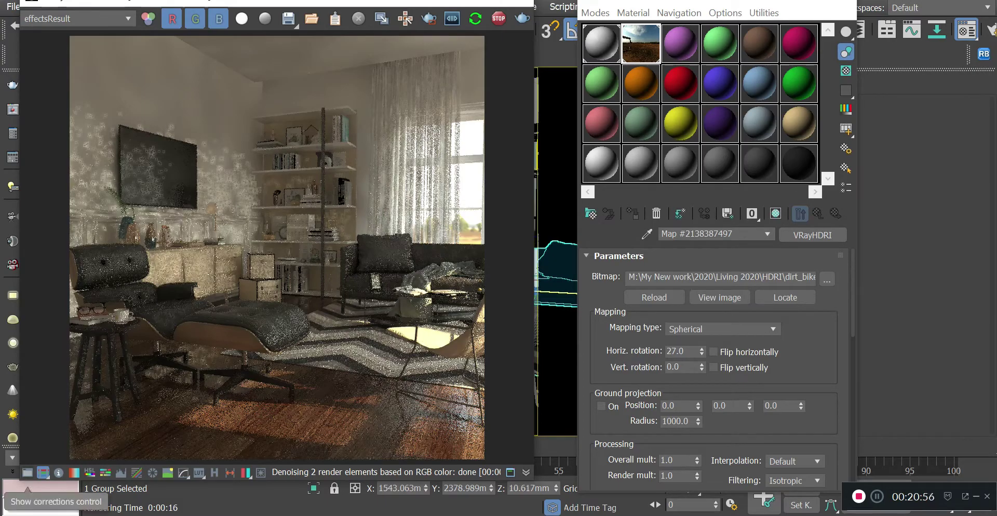
left_click(28, 471)
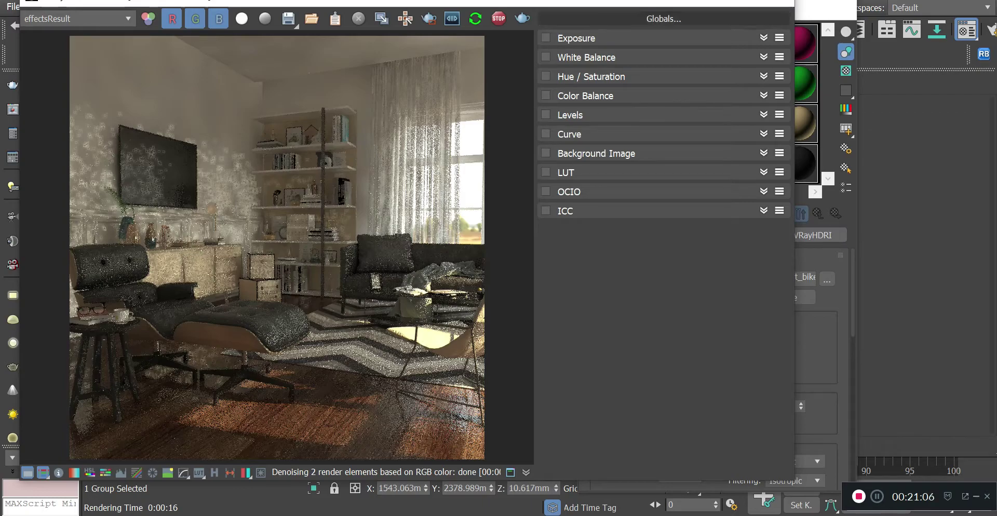
left_click_drag(565, 2, 552, 10)
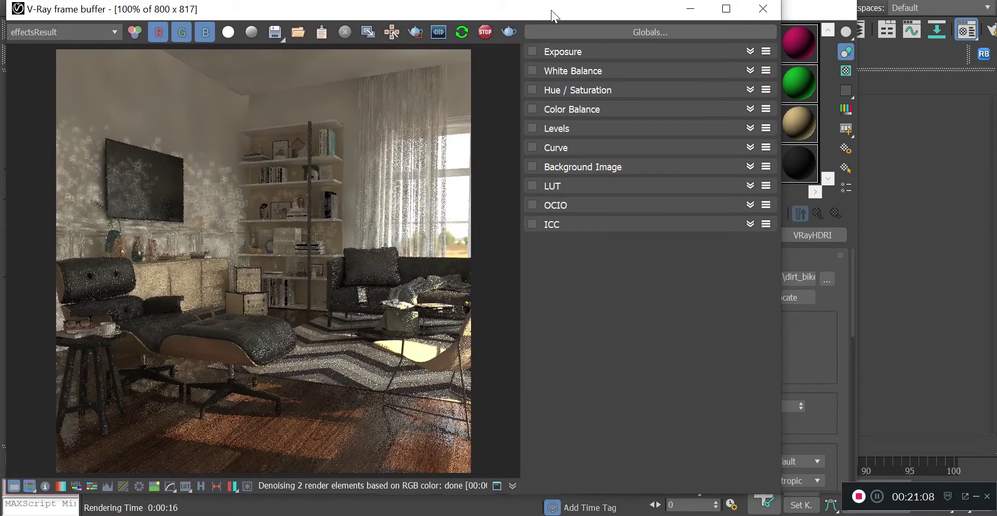
left_click_drag(549, 10, 541, 8)
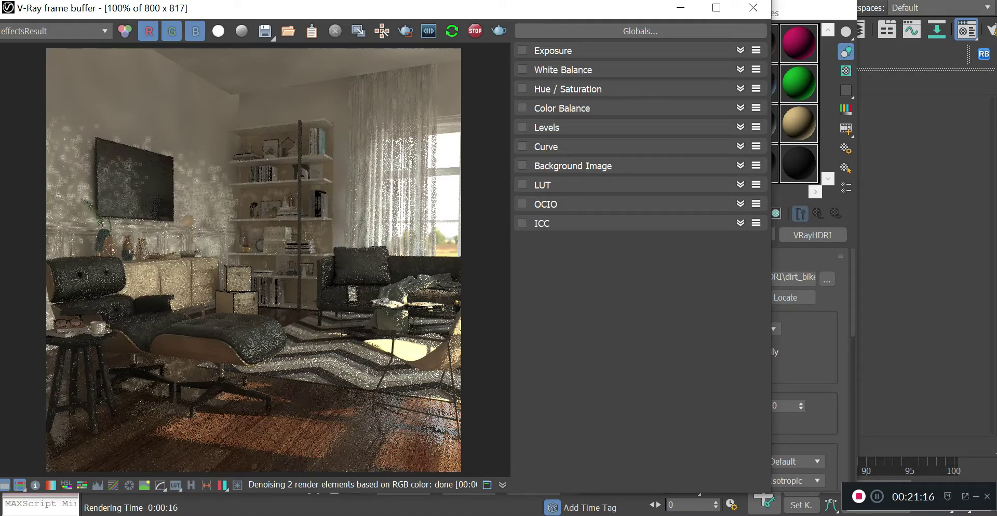
Bring the Material Editor forward, move the frame buffer down off the viewport, and select the dome light.
left_click(813, 12)
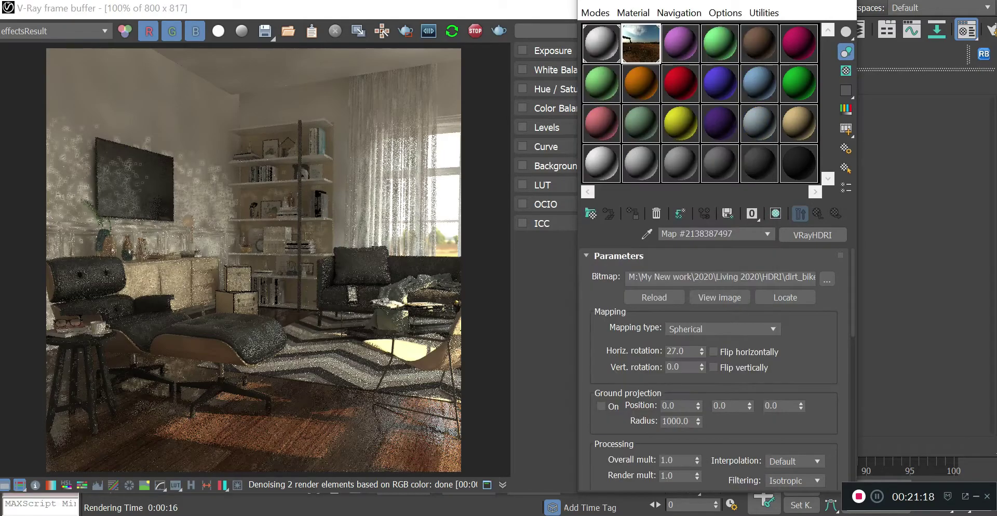
left_click_drag(415, 8, 379, 136)
left_click(408, 6)
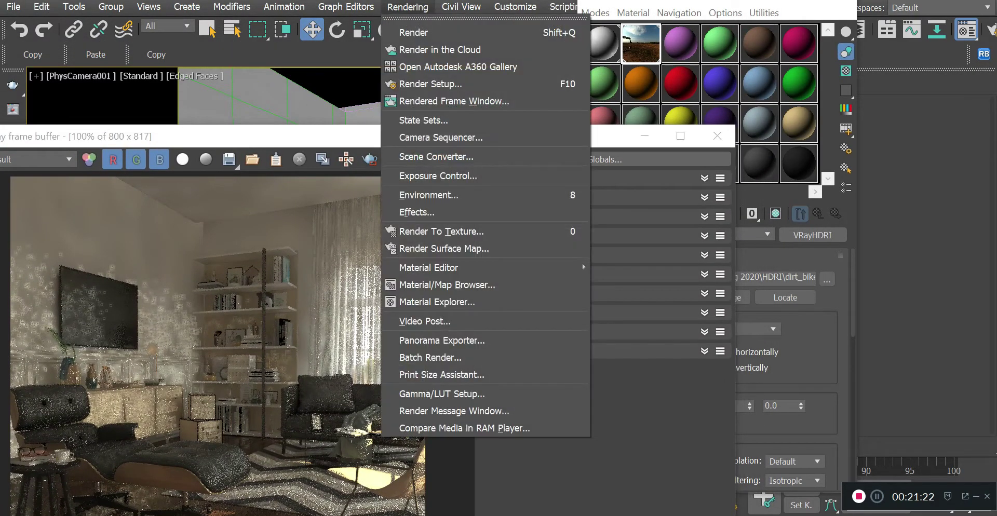
left_click(810, 12)
left_click_drag(487, 137, 410, 514)
left_click(407, 309)
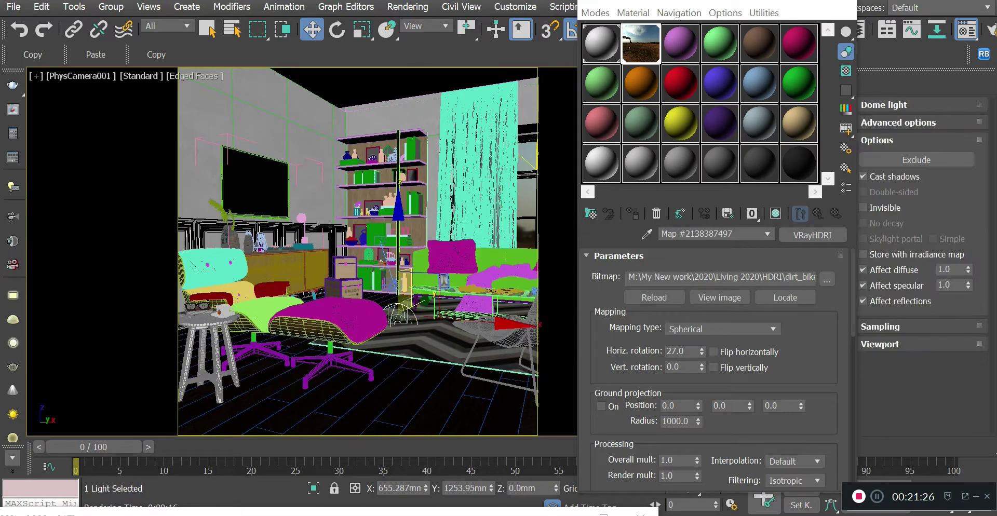
left_click_drag(410, 514, 440, 419)
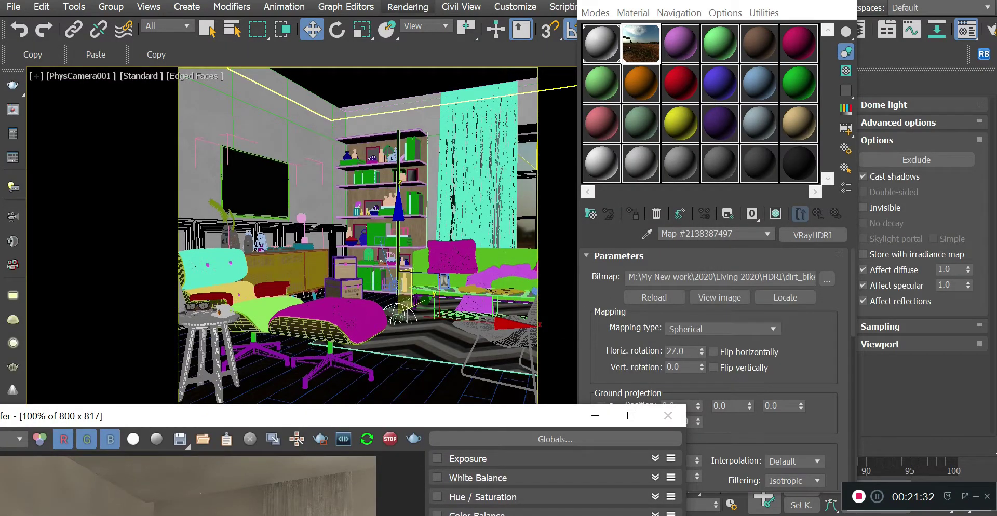
Open the Environment settings with the V-Ray exposure control and arrange them beside the frame buffer.
left_click(408, 7)
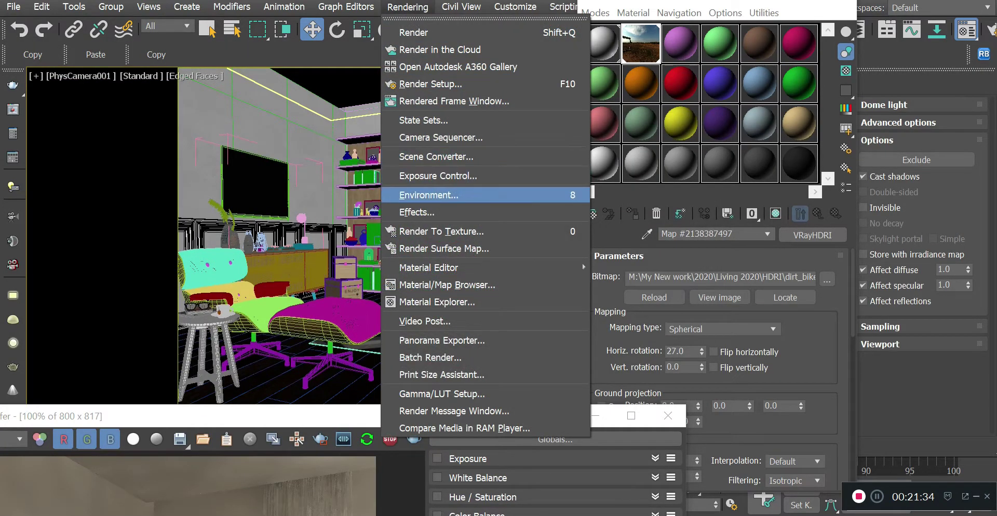
left_click(429, 195)
scroll(462, 311, "down", 1)
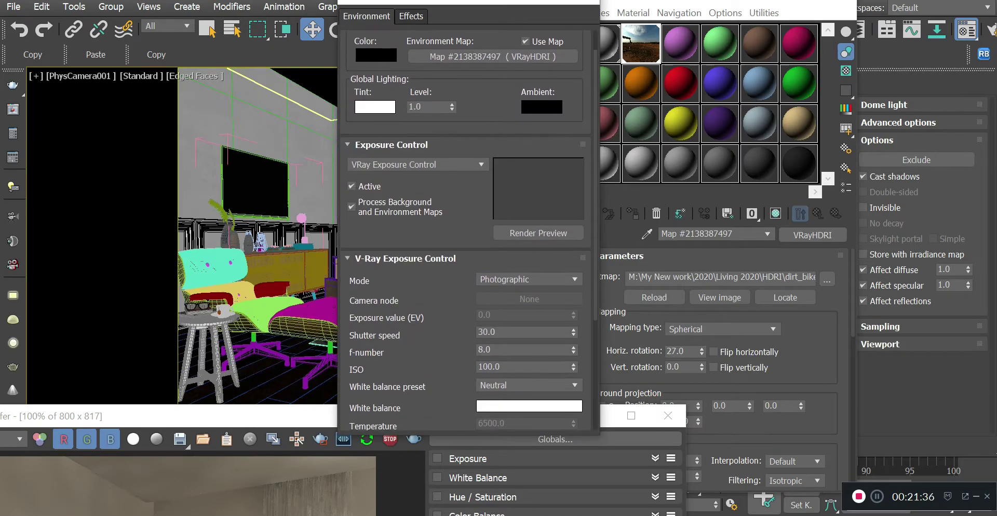
left_click_drag(500, 333, 477, 333)
left_click_drag(305, 424, 272, 85)
left_click_drag(407, 1, 652, 90)
left_click_drag(363, 79, 403, 18)
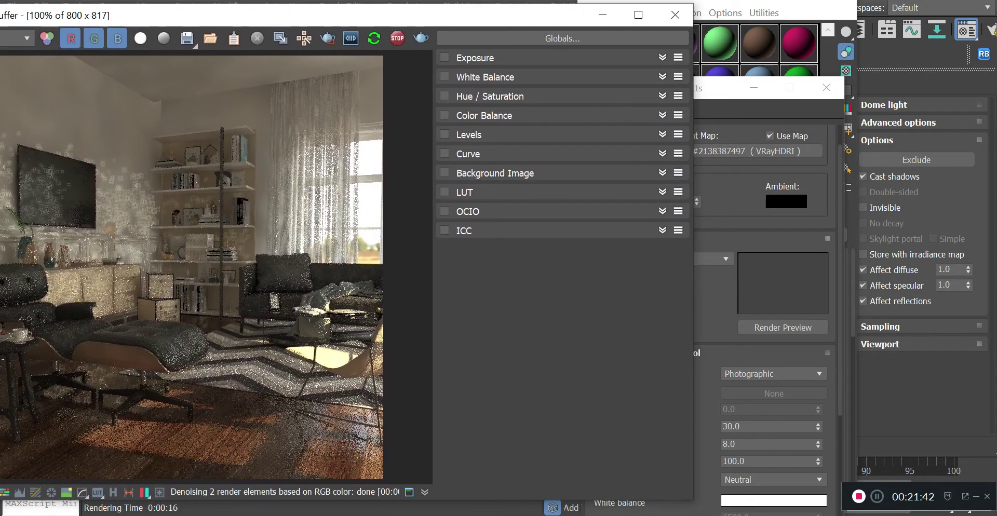
Try a shutter speed of 20 in the V-Ray exposure control, and set it to 15.
left_click(745, 426)
type("20")
key("Return")
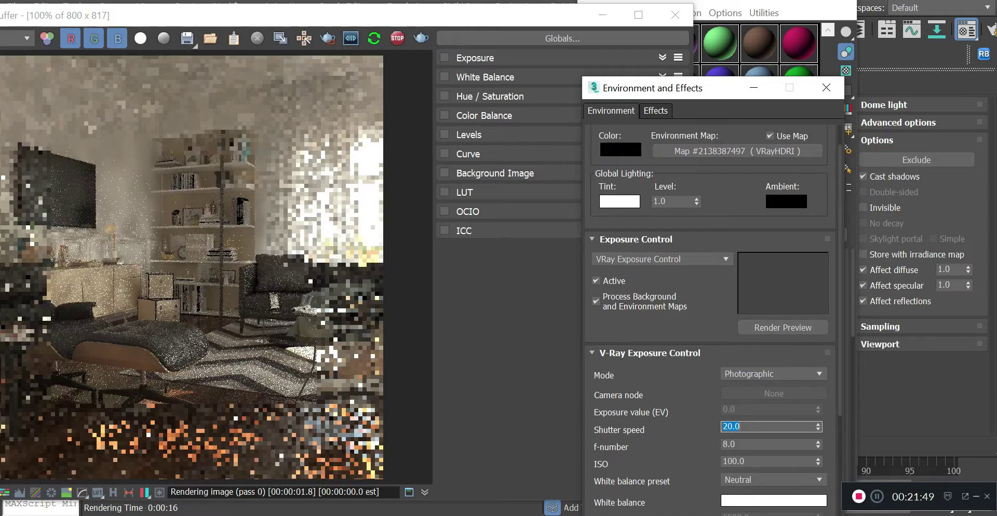
type("15")
key("Return")
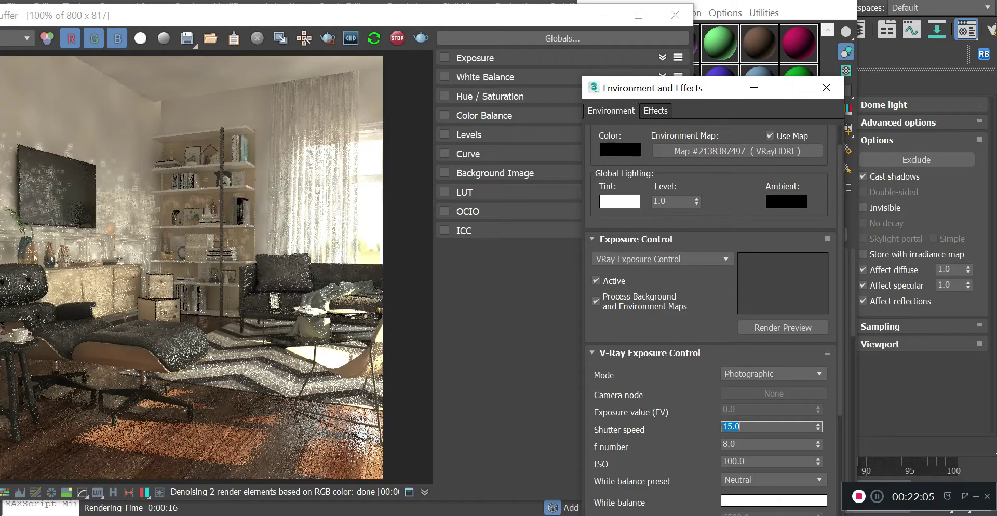
Move the frame buffer aside and open the render setup at its V-Ray settings.
left_click_drag(472, 18, 375, 104)
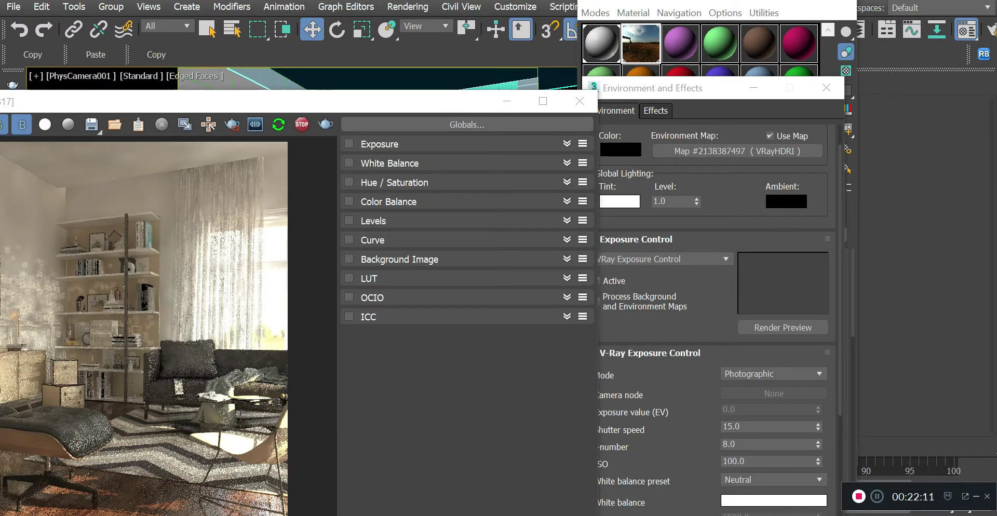
left_click(407, 7)
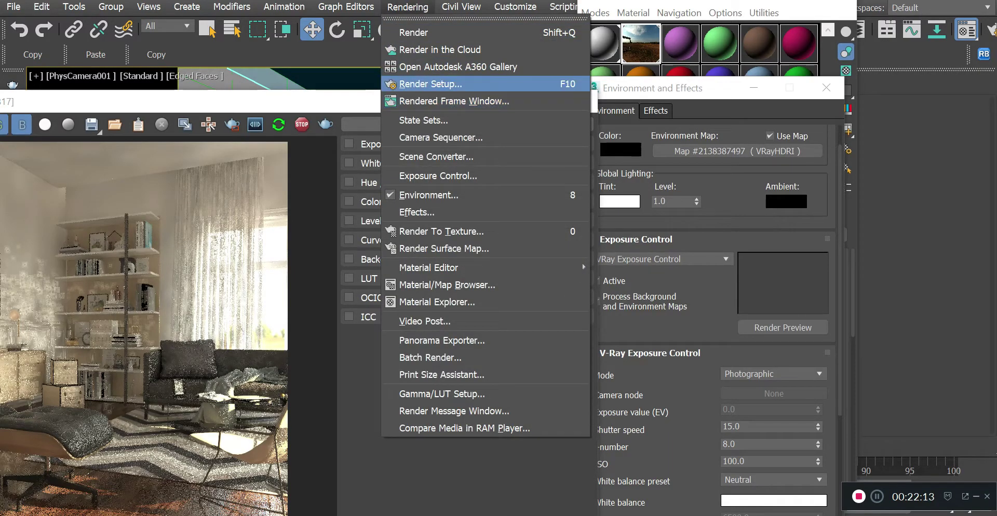
left_click(454, 101)
key("F10")
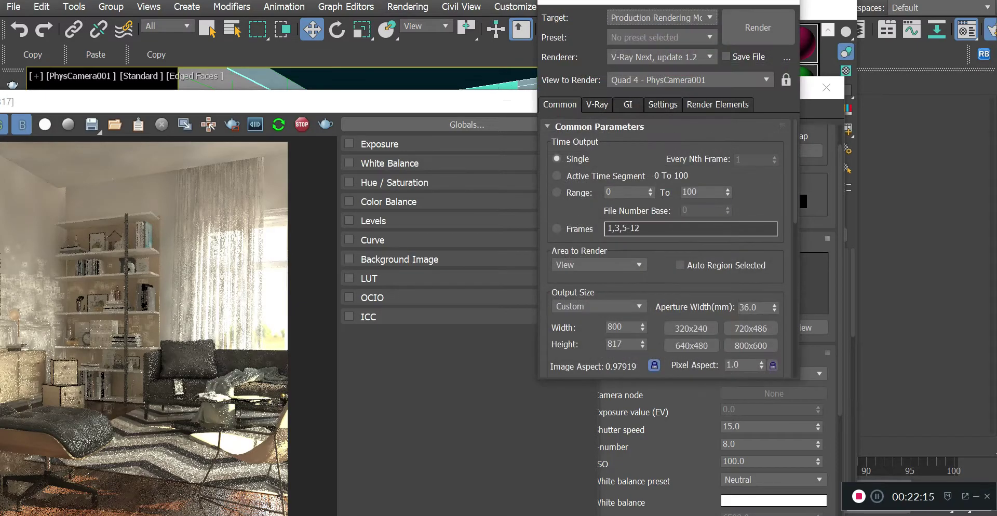
scroll(670, 248, "down", 3)
scroll(670, 248, "down", 3)
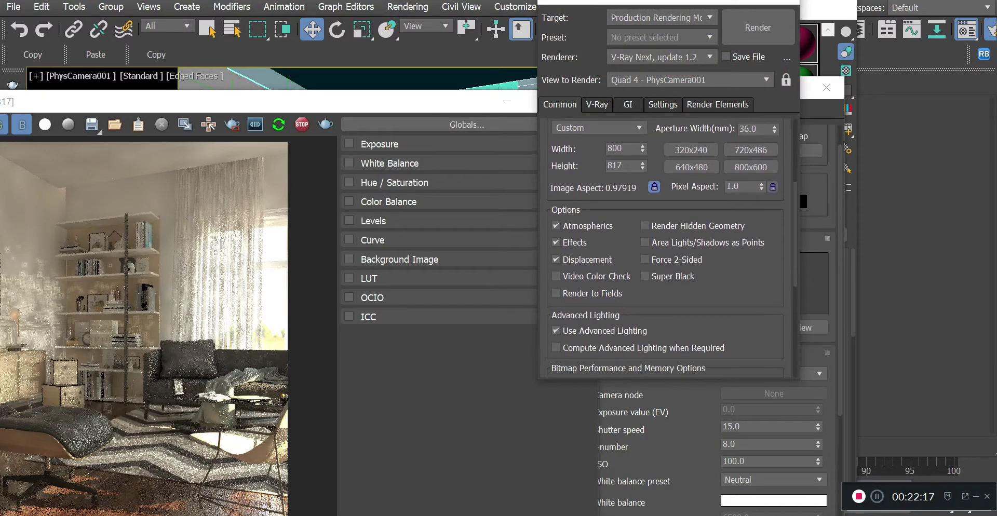
scroll(669, 248, "up", 5)
left_click(597, 105)
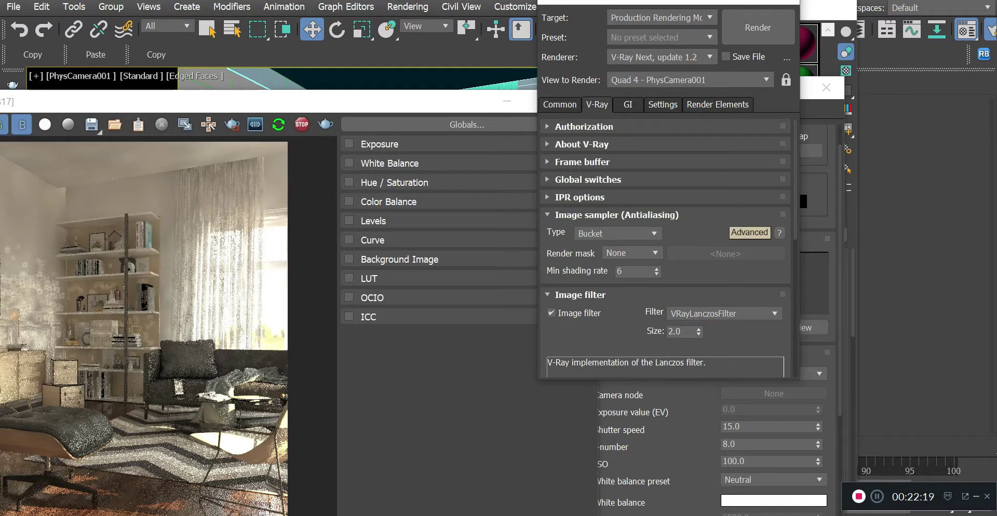
Set the burn value of the Reinhard color mapping to 0.2.
scroll(669, 247, "down", 5)
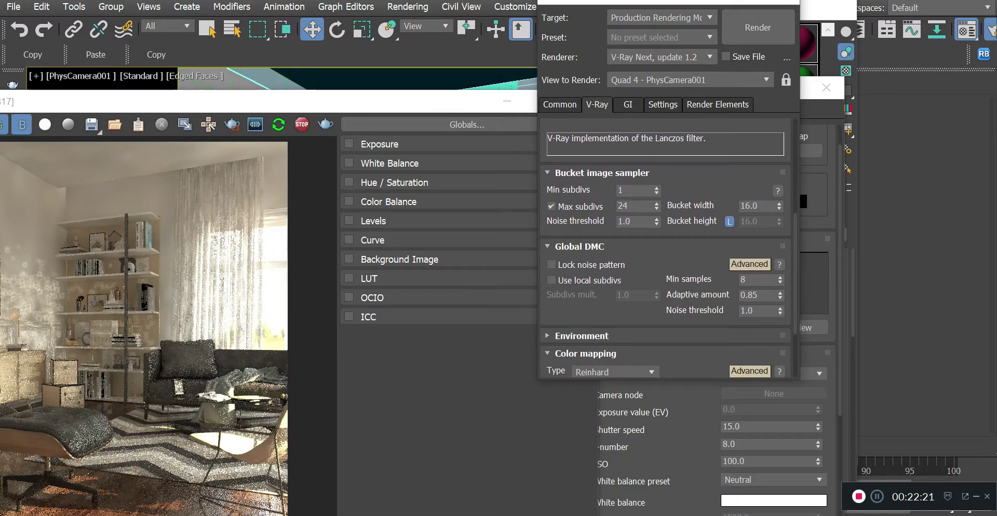
scroll(669, 247, "down", 2)
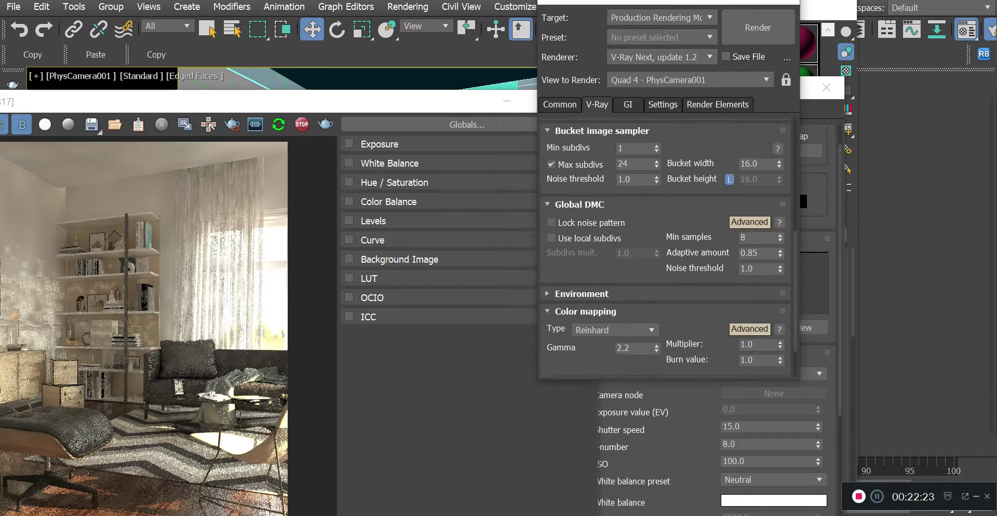
scroll(670, 248, "down", 3)
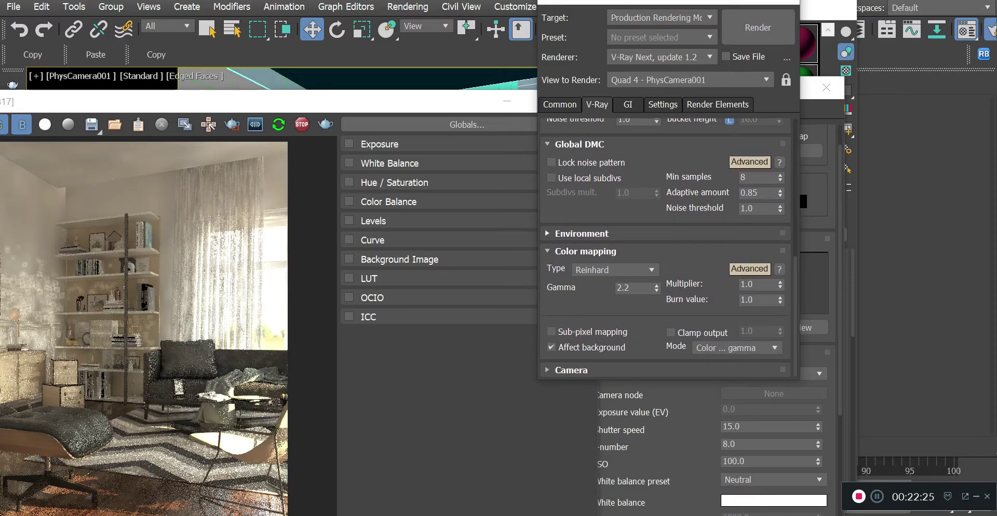
left_click(754, 300)
type("0.2")
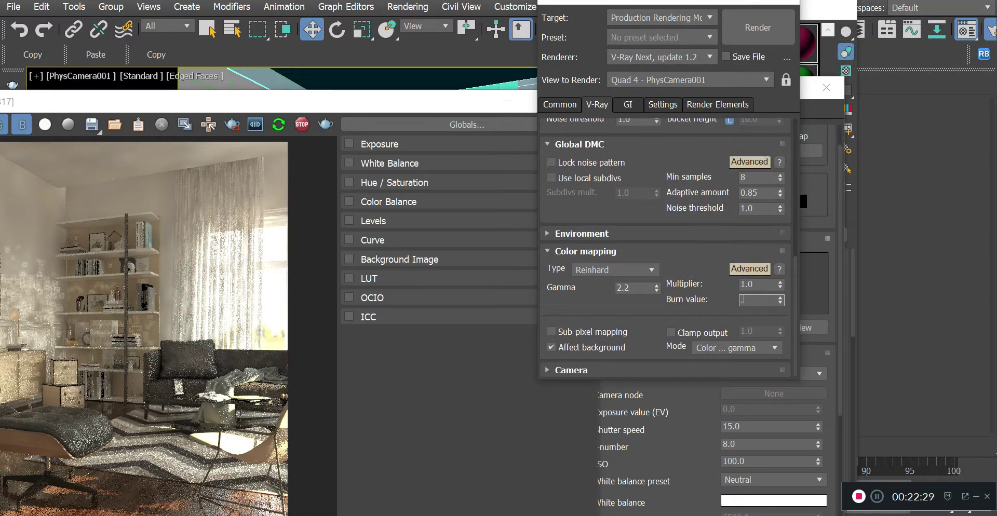
key("Return")
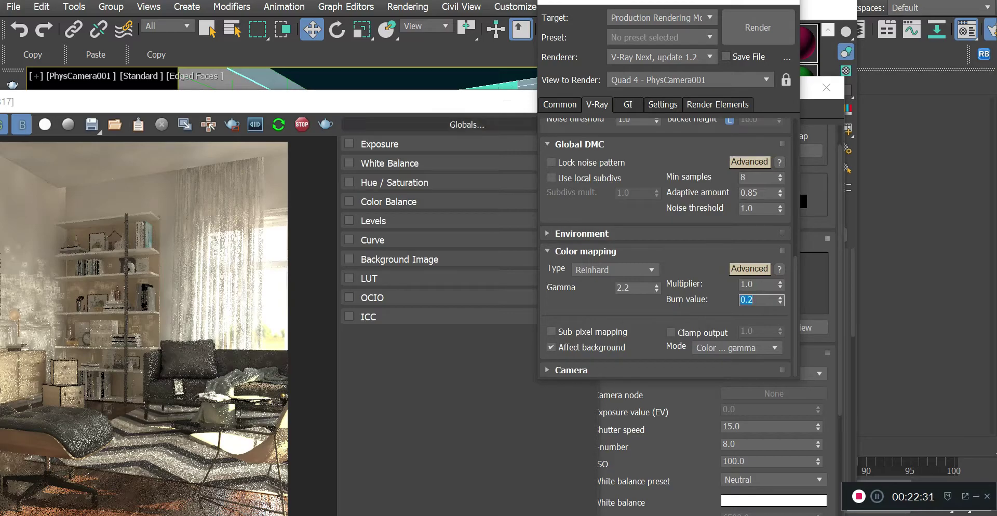
Restart the interactive rendering with the new burn value and reposition the frame buffer to inspect the result.
left_click(279, 125)
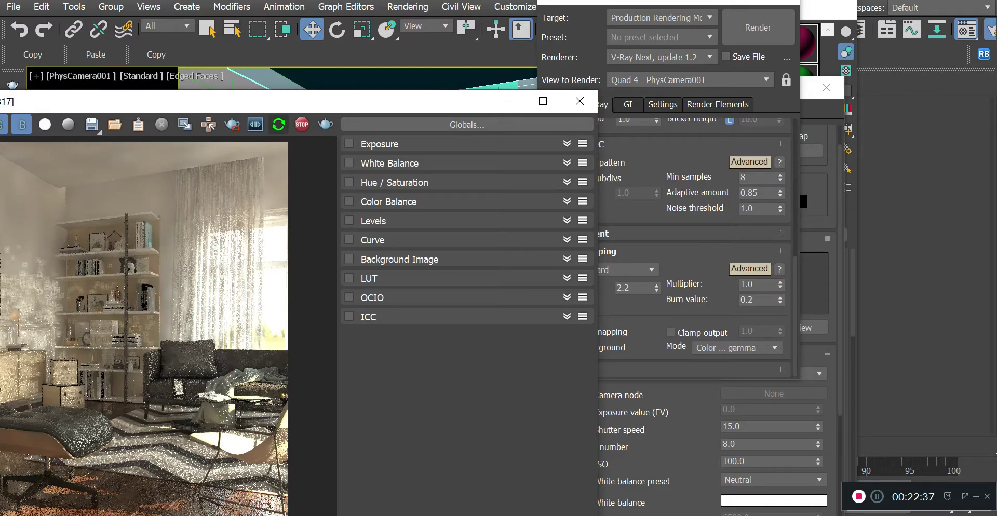
left_click_drag(300, 103, 380, 50)
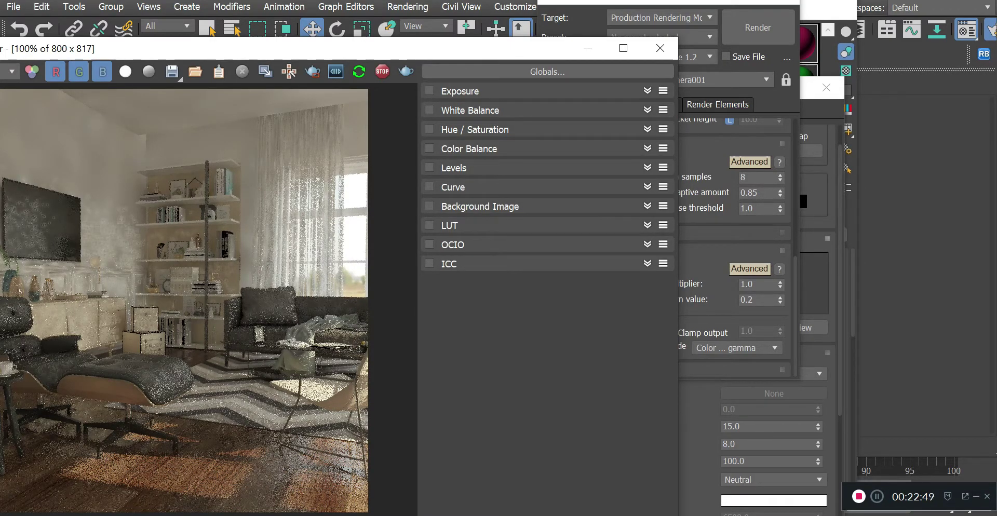
left_click(737, 317)
left_click(755, 300)
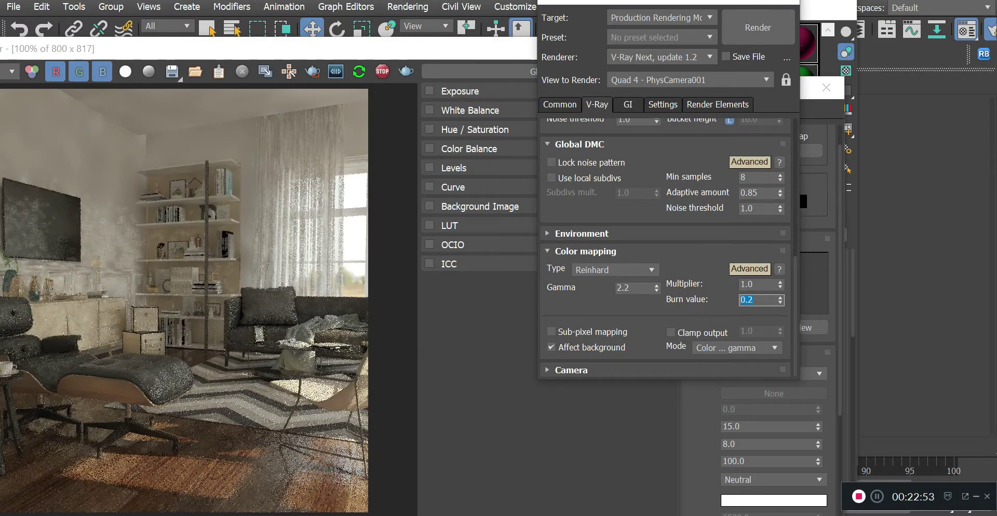
left_click(394, 49)
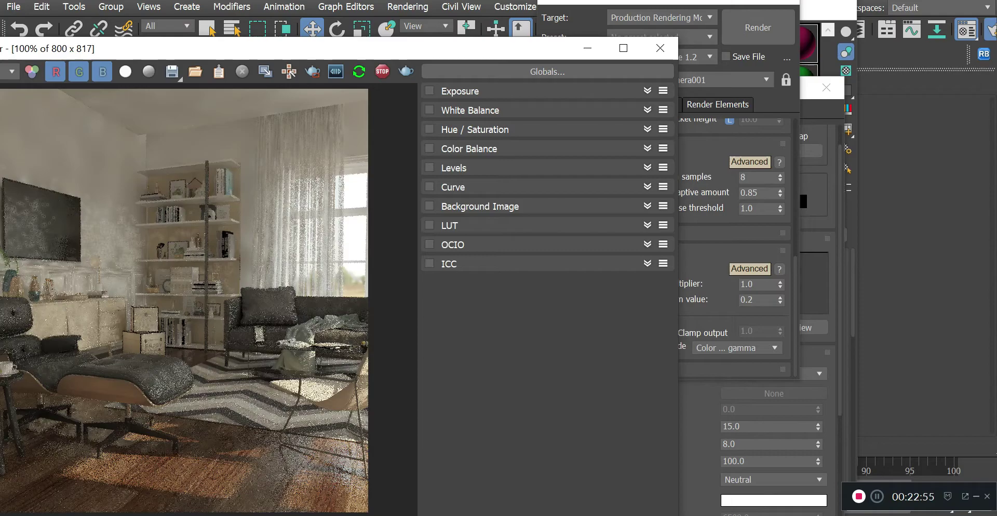
Try the frame buffer's Exposure correction with its Highlight Burn control.
left_click(647, 91)
left_click(429, 90)
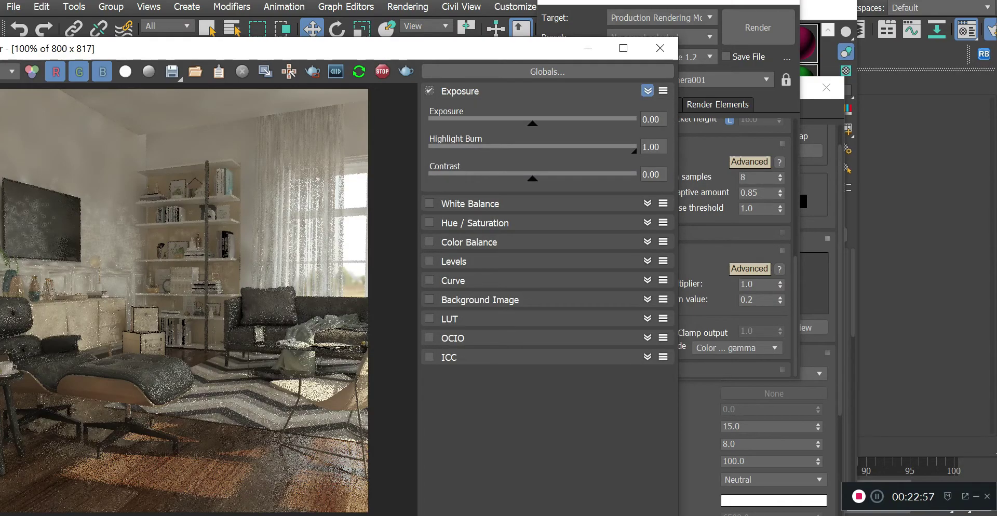
mouse_move(634, 151)
left_mouse_down()
mouse_move(546, 150)
mouse_move(635, 151)
left_mouse_up()
left_click(429, 91)
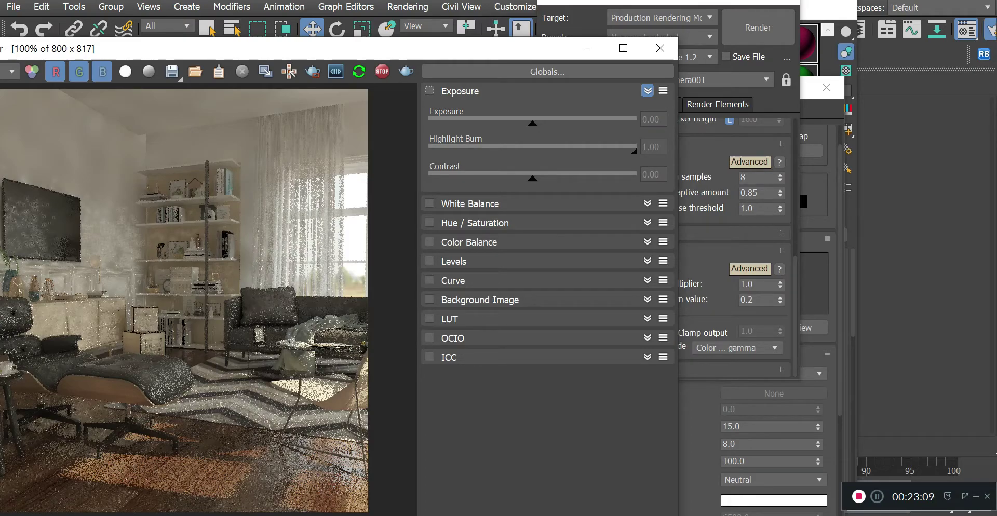
left_click(648, 91)
left_click(707, 262)
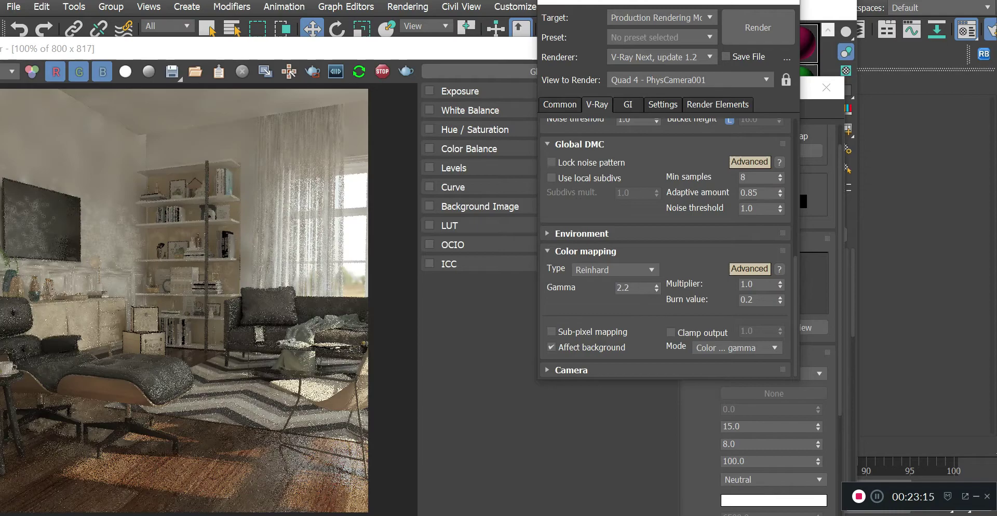
Enable the frame buffer's White Balance correction with a temperature of 5723, comparing the image with and without it.
left_click_drag(371, 36, 377, 33)
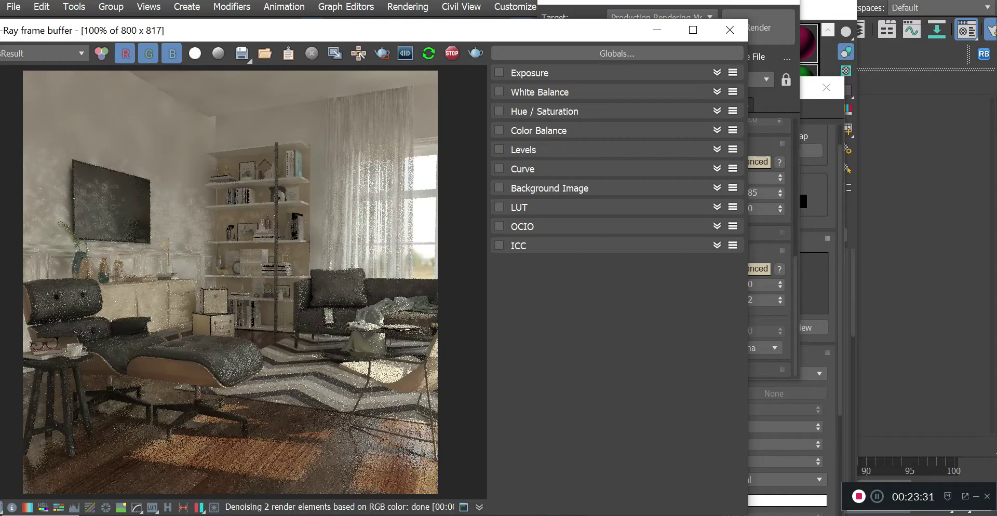
left_click(717, 92)
left_click(499, 91)
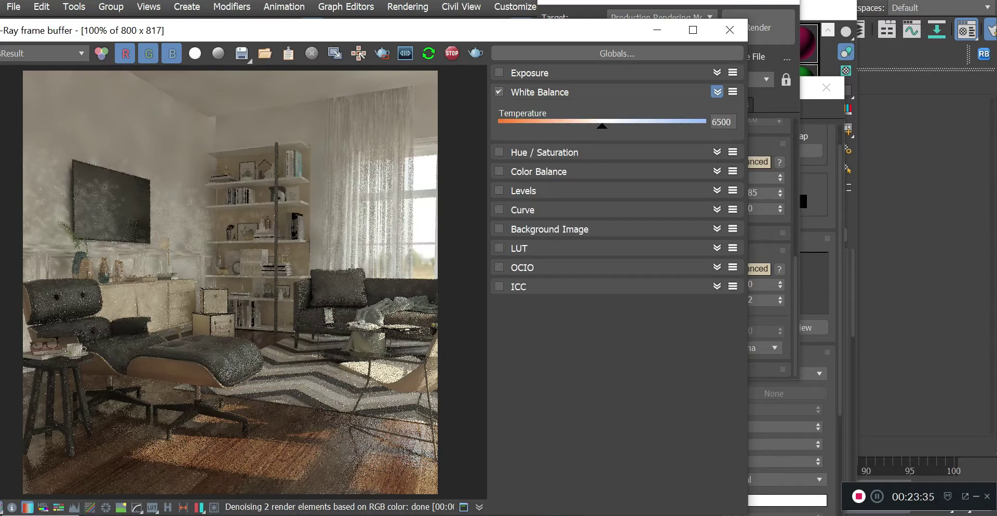
left_click_drag(602, 124, 579, 124)
left_click(499, 92)
left_click(499, 92)
left_click(499, 92)
left_click(499, 92)
left_click(499, 92)
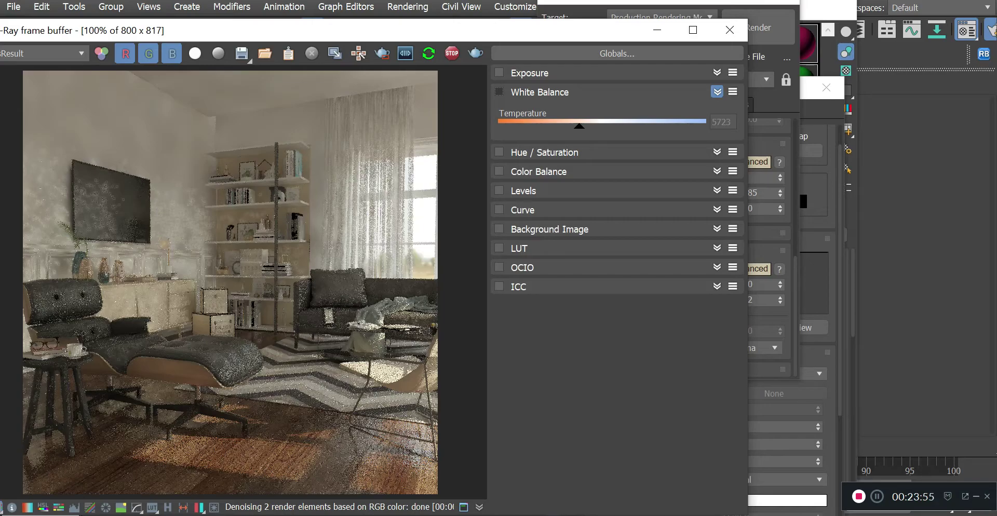
left_click(499, 92)
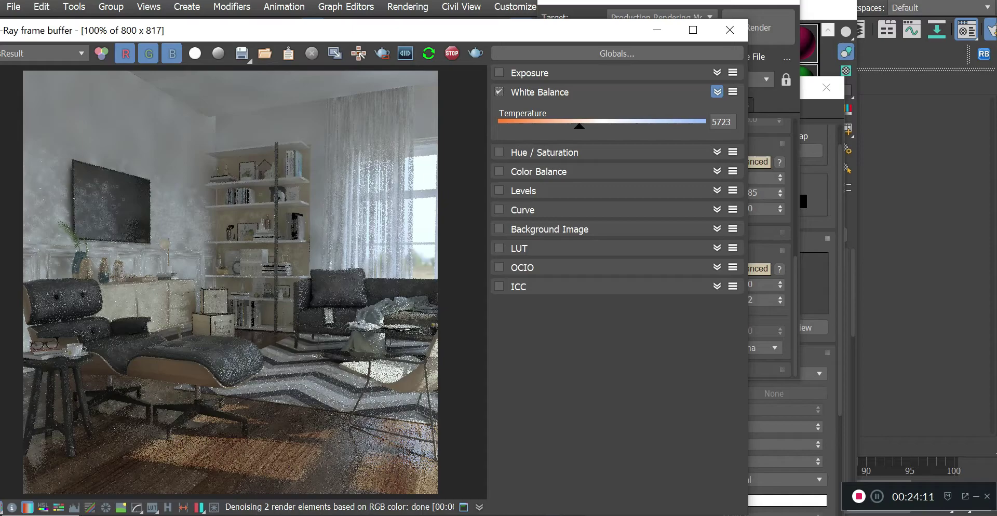
left_click(717, 92)
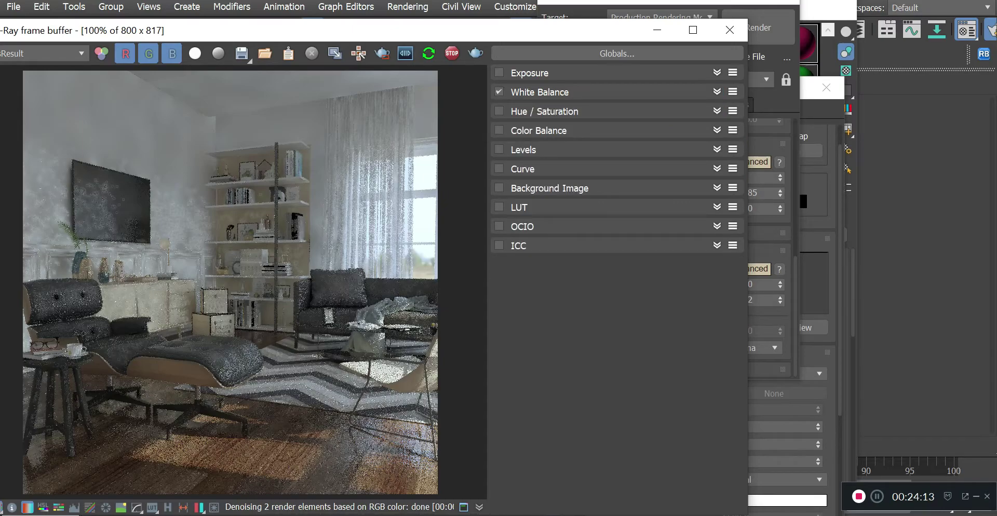
Enable the Curve correction, bend it into an S-shape with the highlight handle at about 0.55; 0.92, and close the frame buffer.
left_click(717, 168)
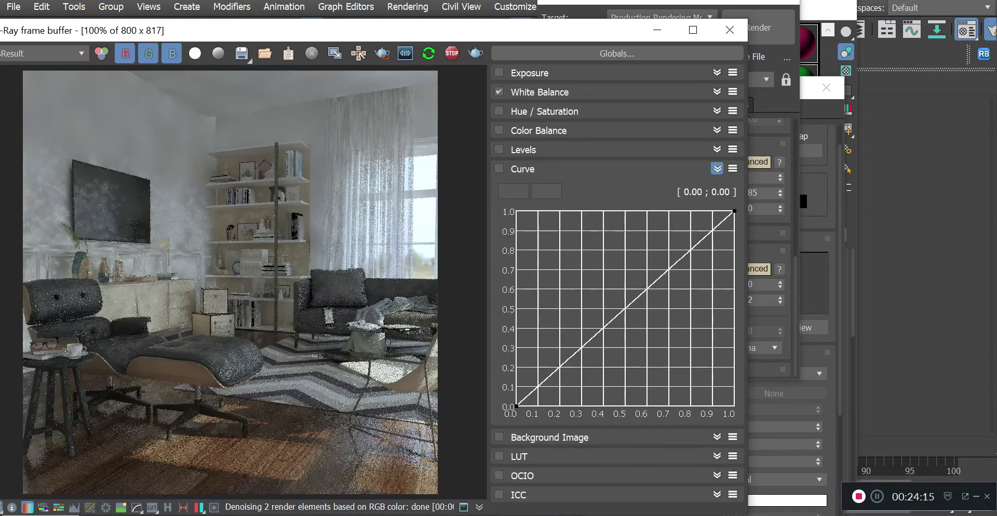
left_click(499, 168)
left_click(734, 212)
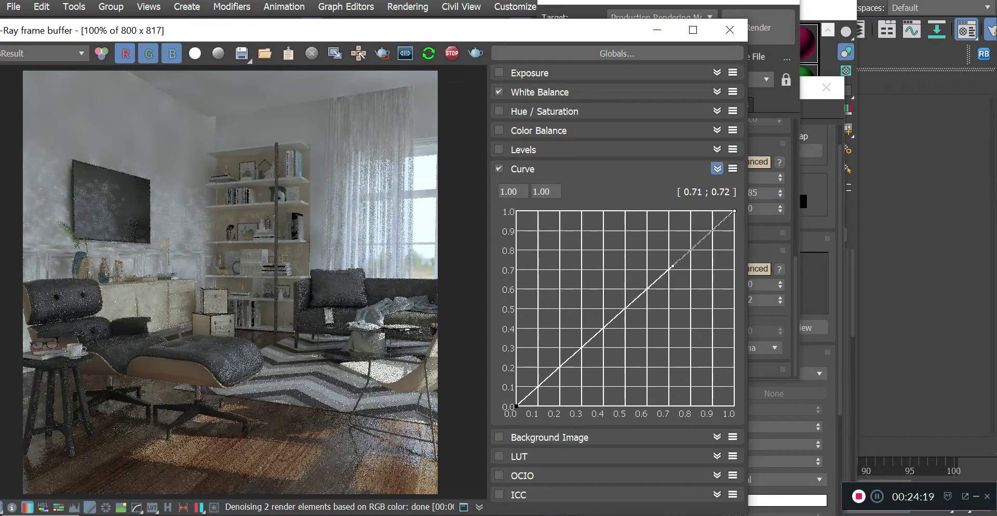
left_click_drag(672, 266, 641, 223)
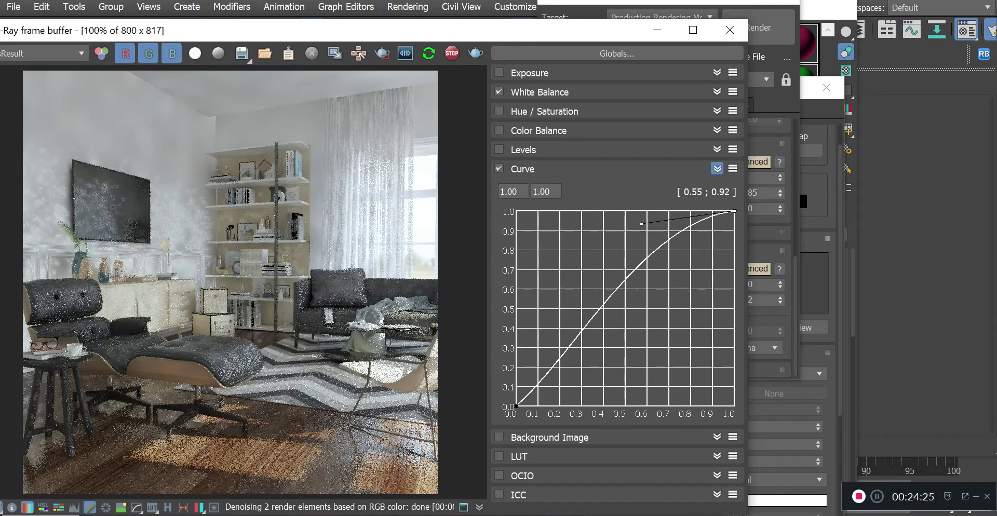
left_click(518, 405)
left_click_drag(518, 404, 586, 361)
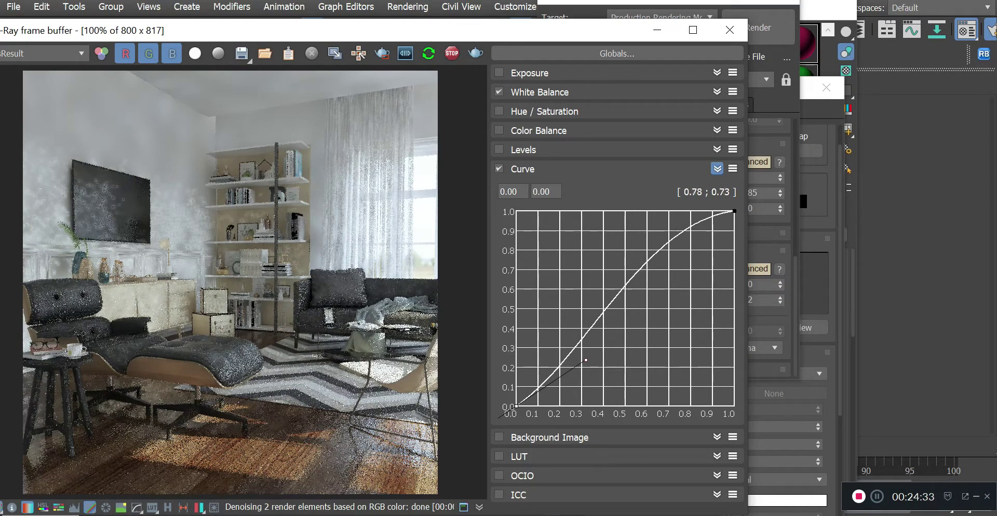
left_click_drag(297, 30, 351, 14)
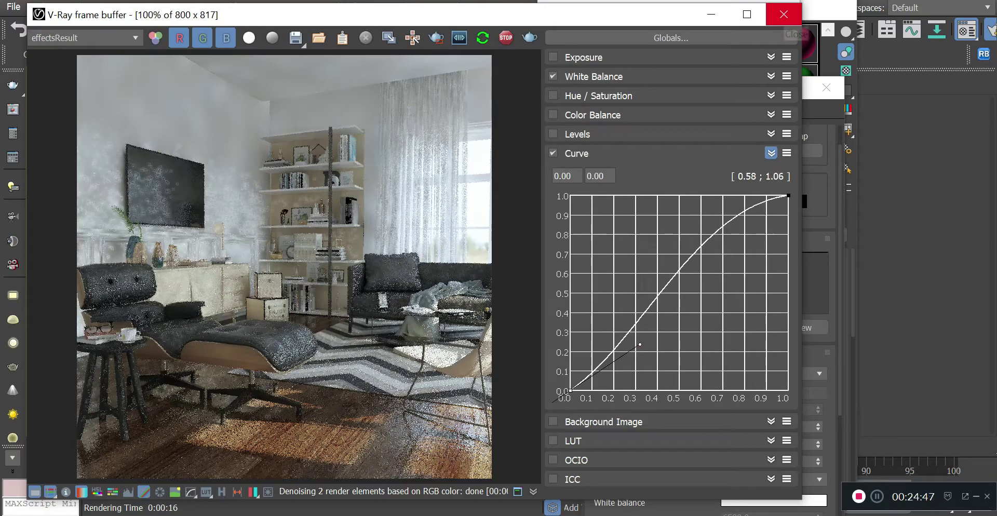
left_click(783, 15)
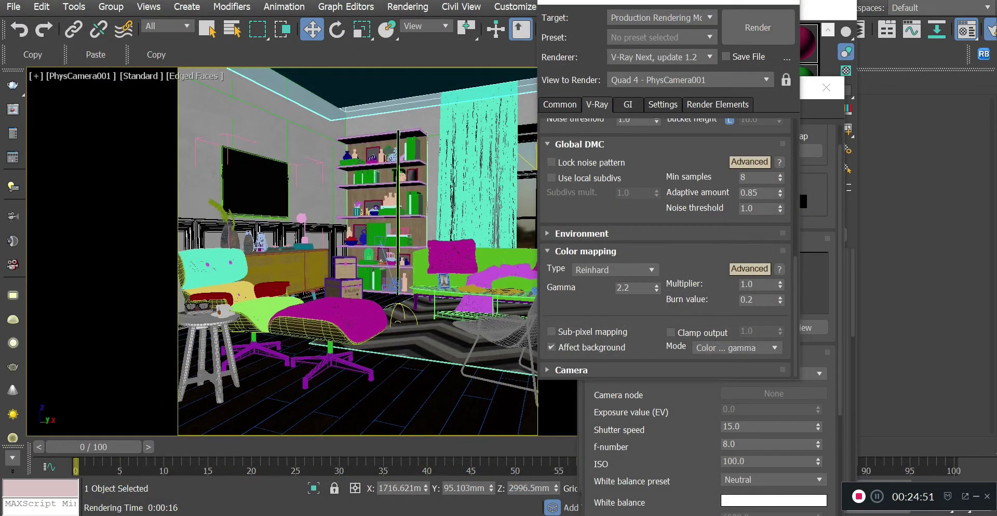
Set the noise threshold of the bucket image sampler to 0.005.
scroll(666, 247, "up", 5)
scroll(666, 248, "up", 4)
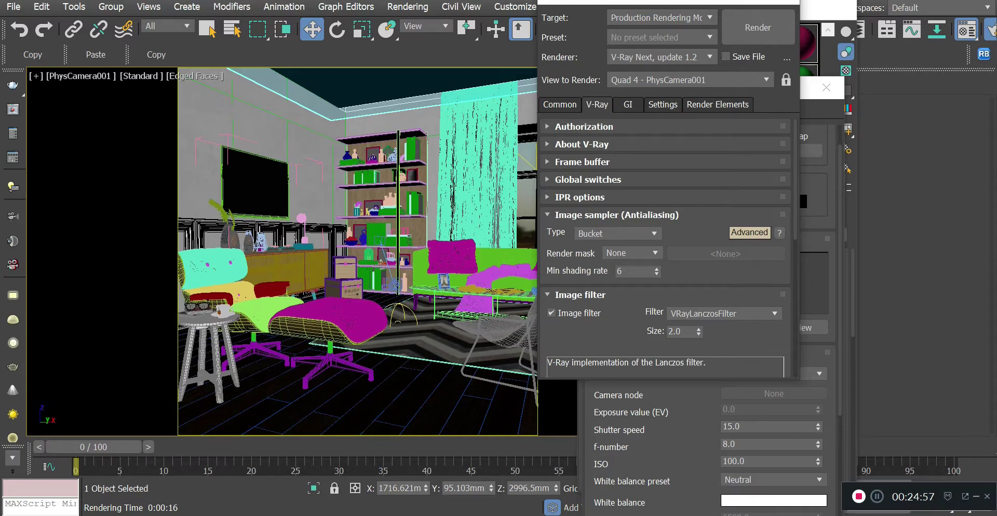
scroll(666, 248, "down", 5)
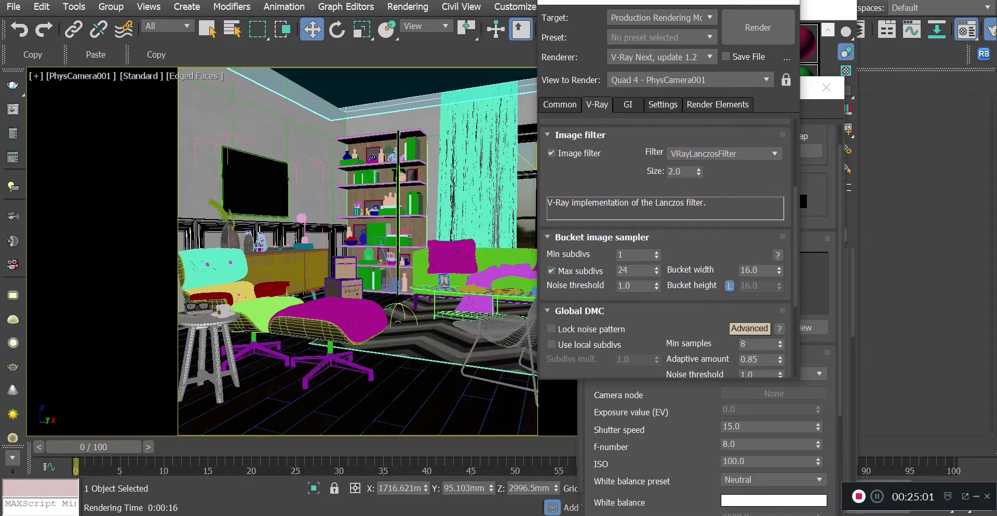
scroll(666, 248, "up", 4)
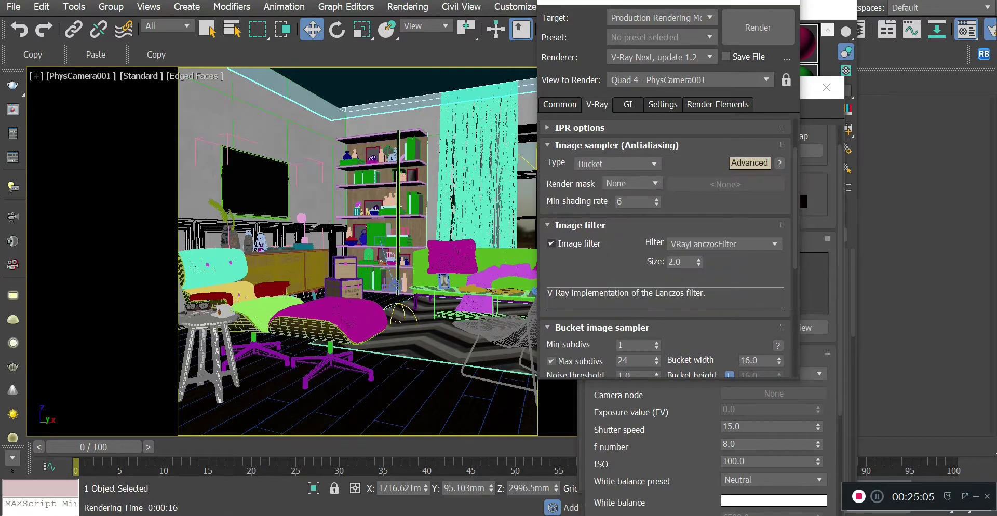
scroll(665, 247, "down", 1)
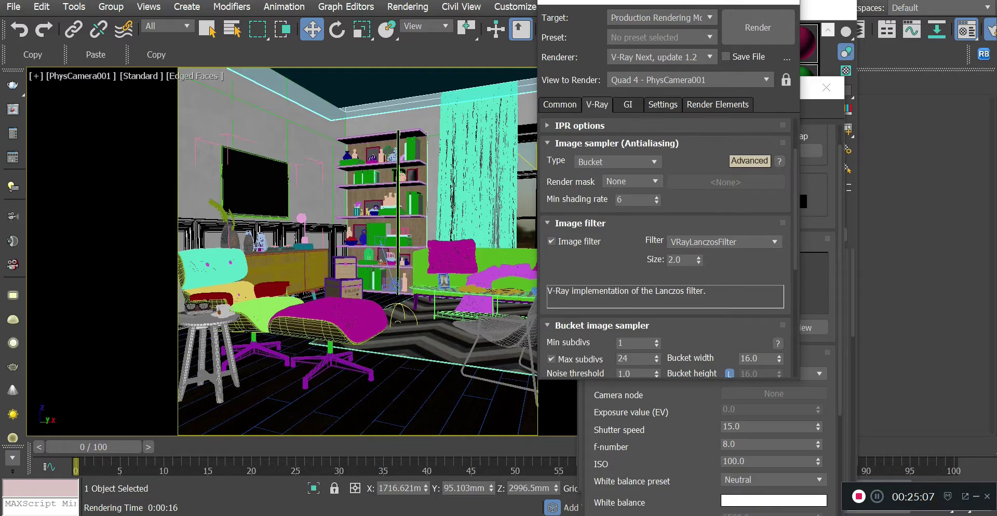
scroll(665, 247, "down", 4)
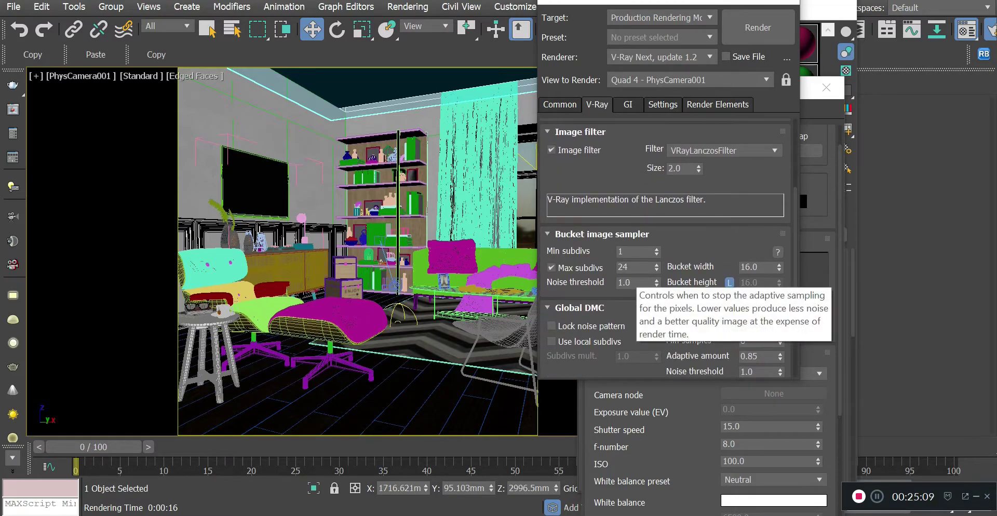
left_click(630, 282)
type("00")
key("BackSpace")
type(".005")
key("Return")
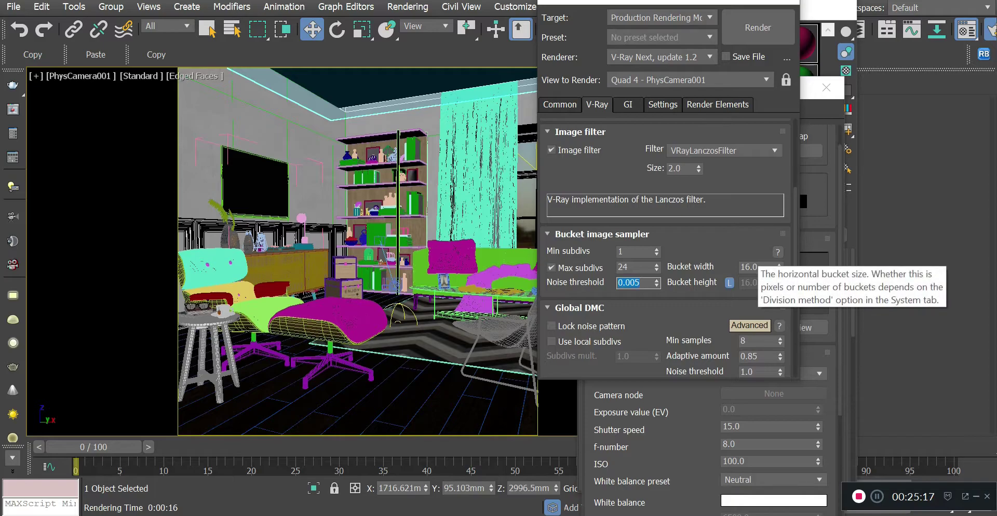
scroll(664, 249, "down", 3)
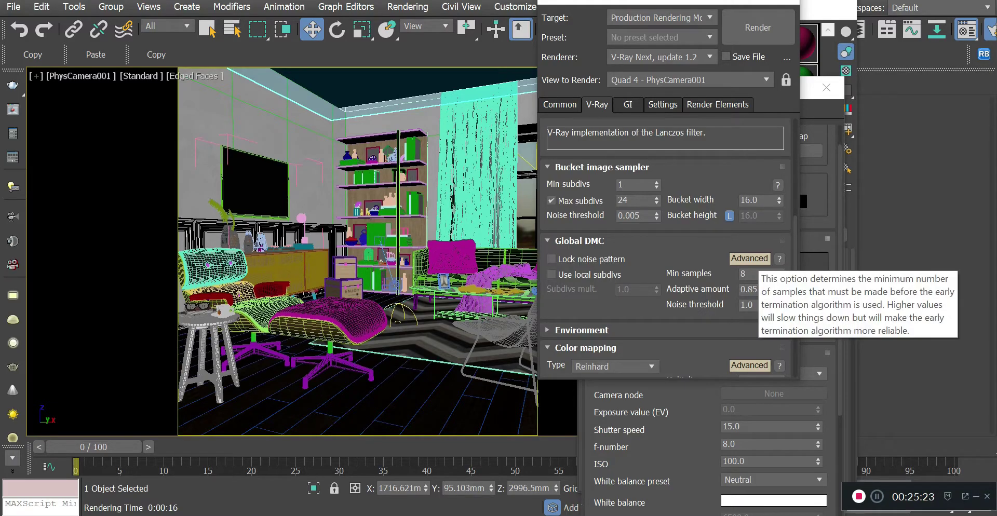
Set the Global DMC minimum samples to 16 and its noise threshold to 0.005.
double_click(753, 274)
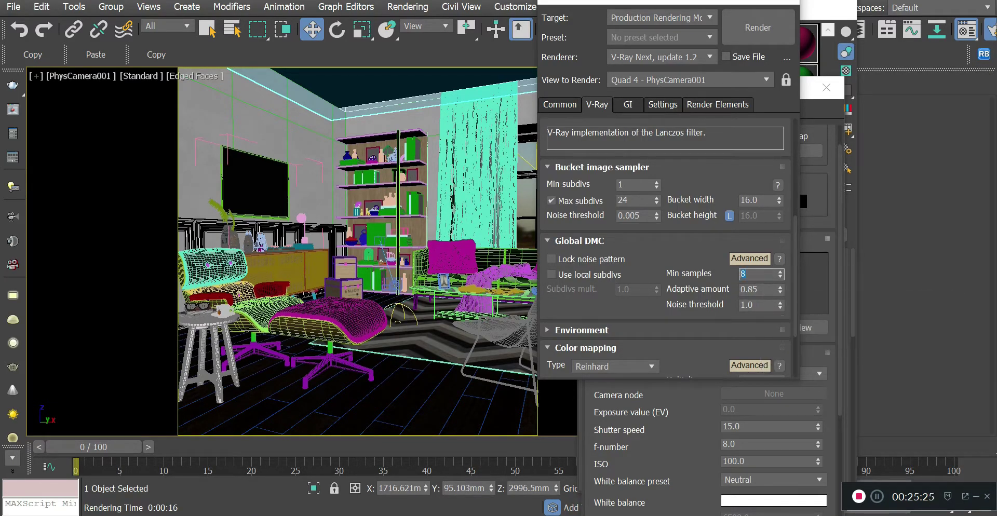
type("16")
double_click(751, 305)
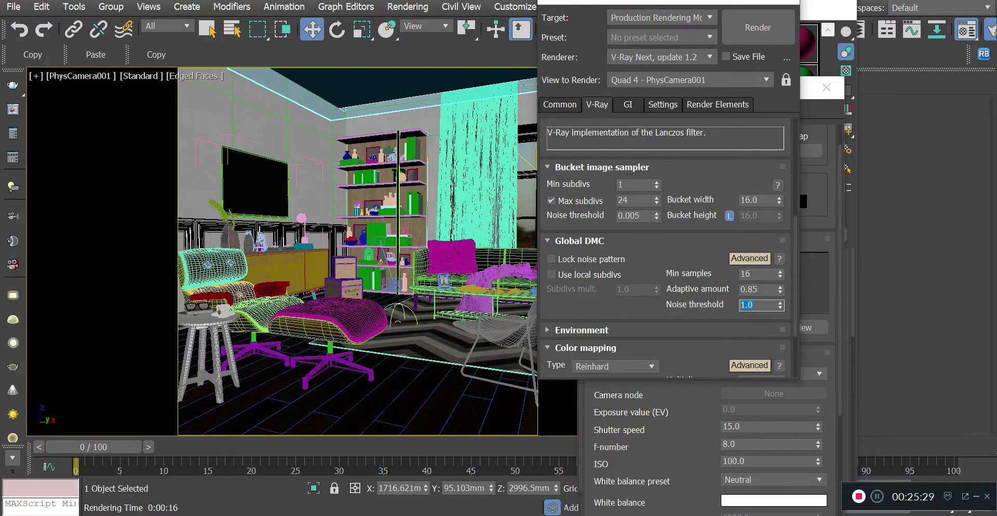
type(".005")
key("Return")
scroll(666, 248, "down", 3)
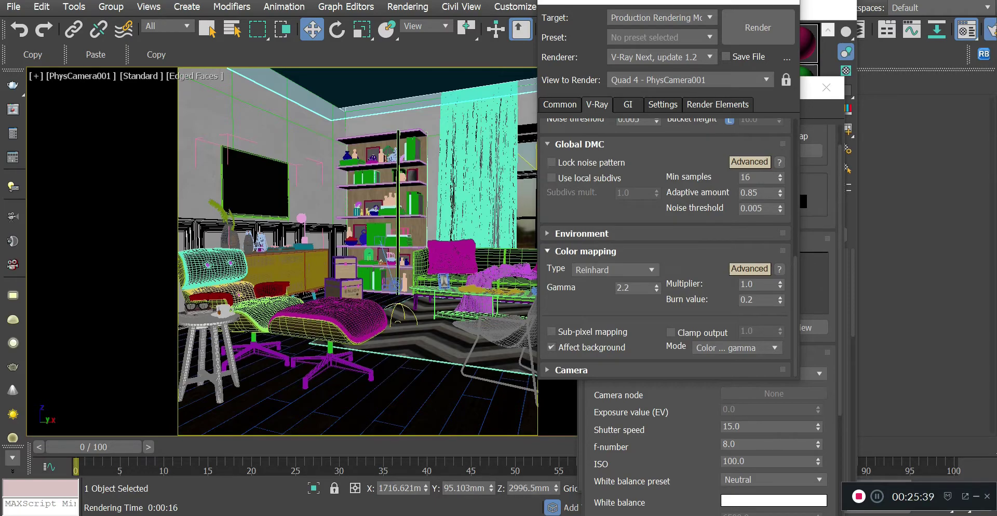
left_click(585, 251)
Set the irradiance map preset of the global illumination to Low.
left_click(627, 105)
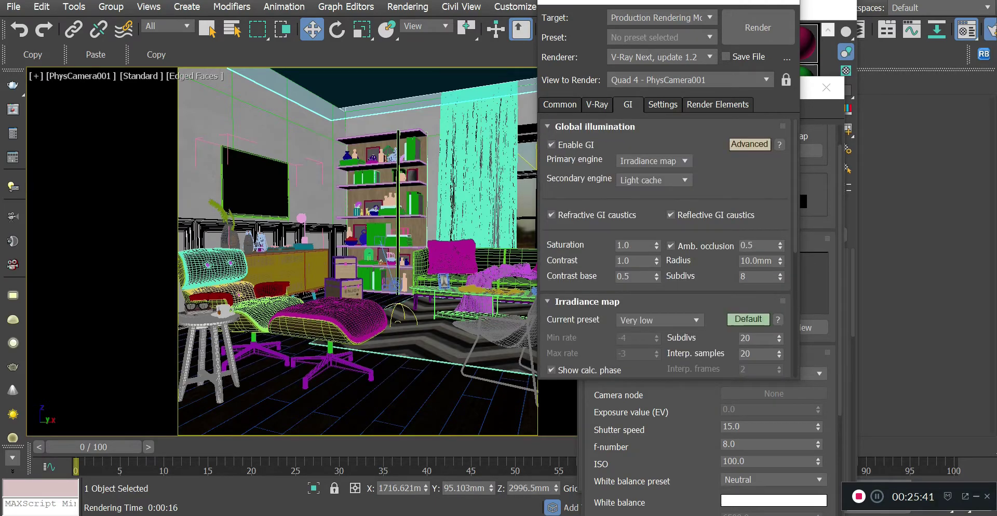
scroll(671, 245, "down", 3)
left_click(659, 242)
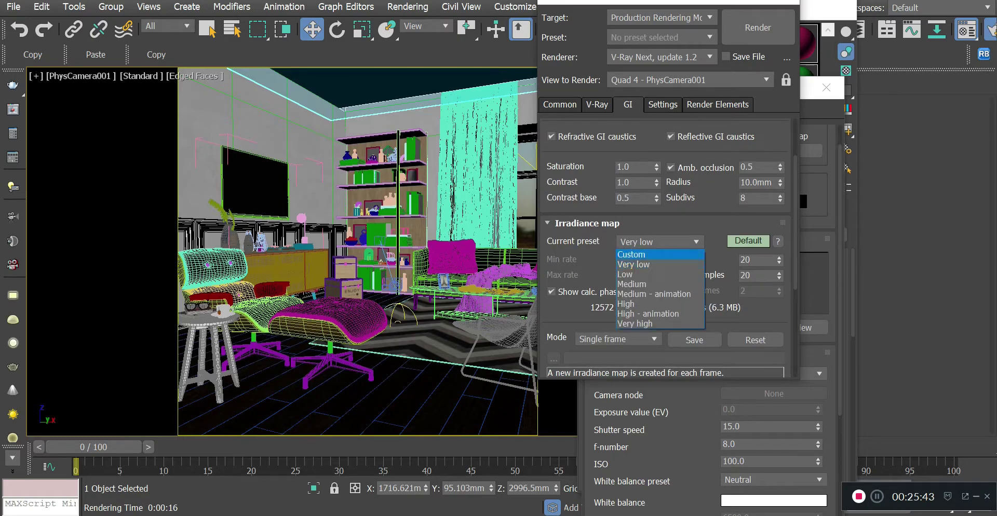
left_click(638, 275)
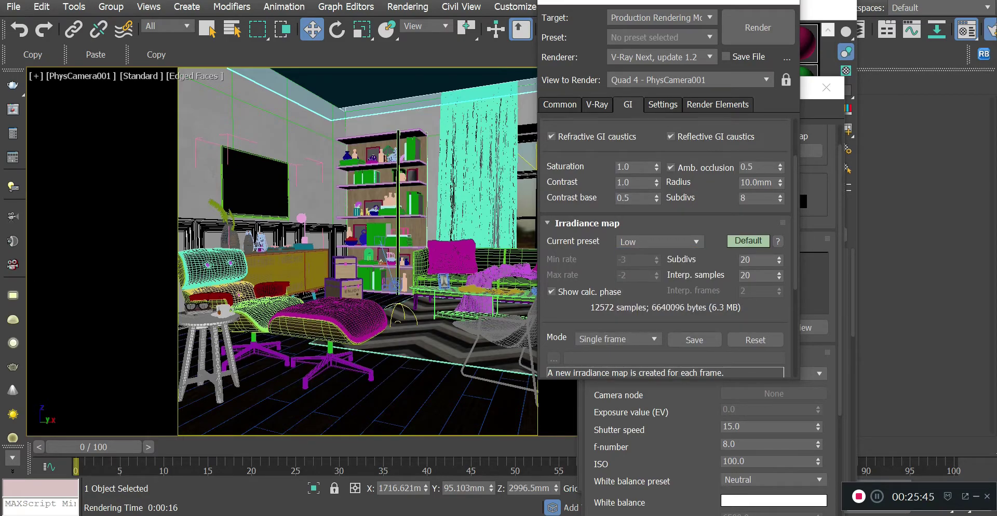
left_click(658, 242)
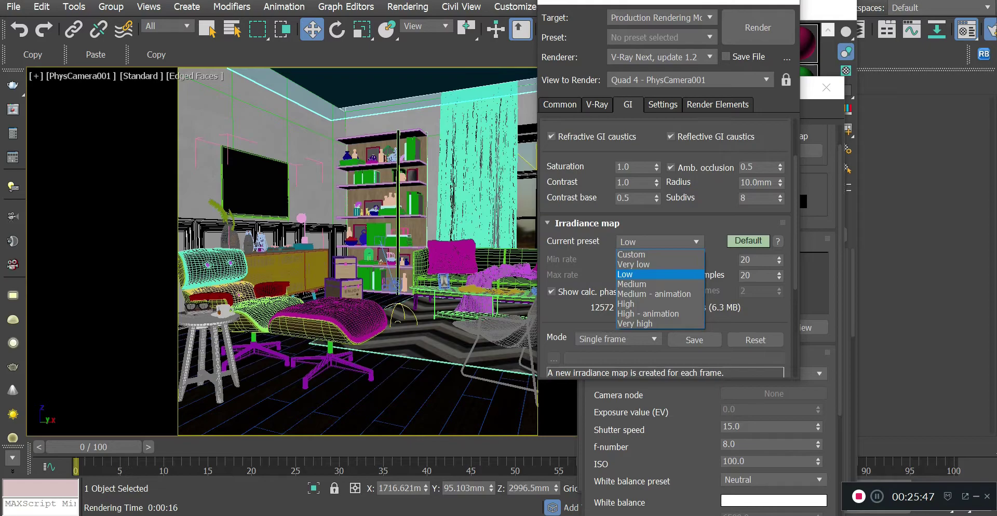
key("Escape")
Set the irradiance map's subdivs to 80 and its interpolation samples to 40.
double_click(746, 260)
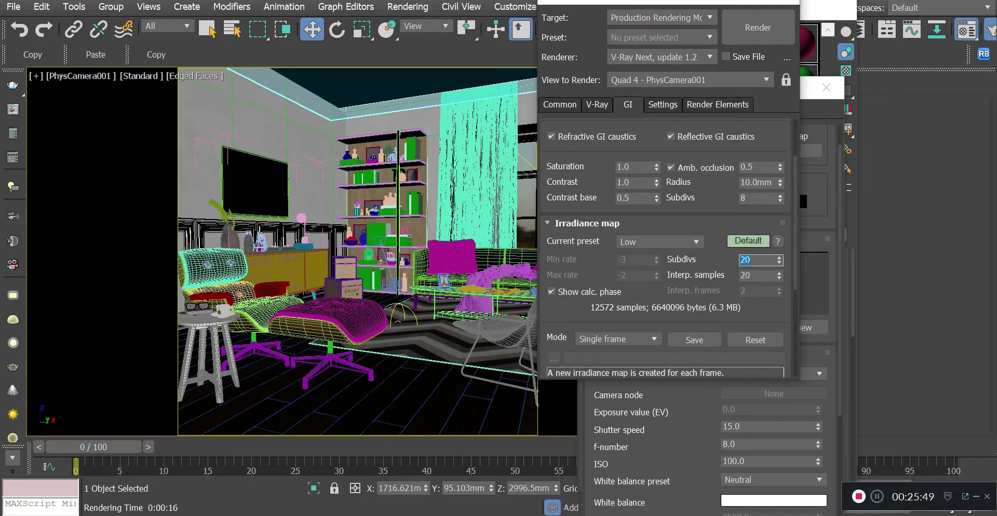
type("60")
key("BackSpace")
key("BackSpace")
type("80")
key("Tab")
type("40")
key("Return")
Set the light cache subdivs to 1200 with a sample size of 0.01.
scroll(665, 249, "down", 5)
double_click(630, 309)
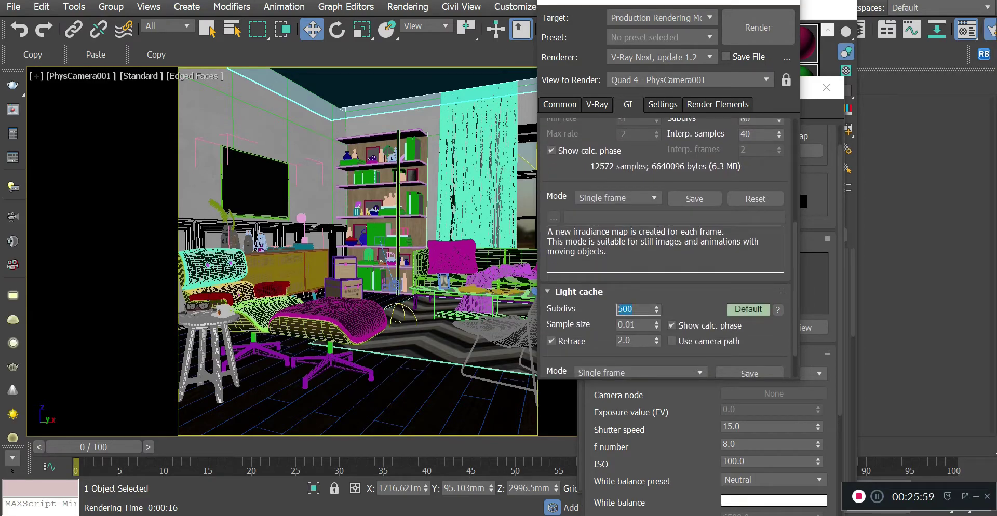
type("1200")
key("Tab")
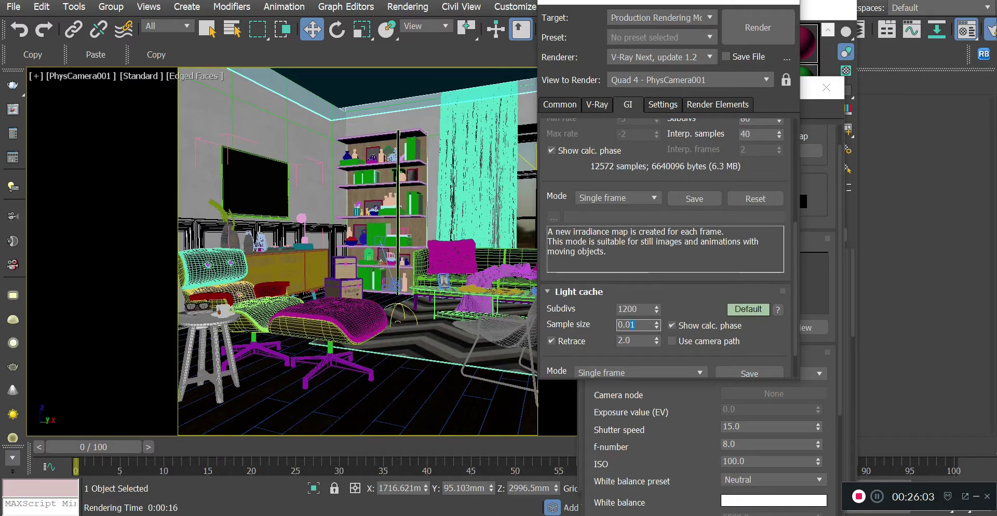
type("02")
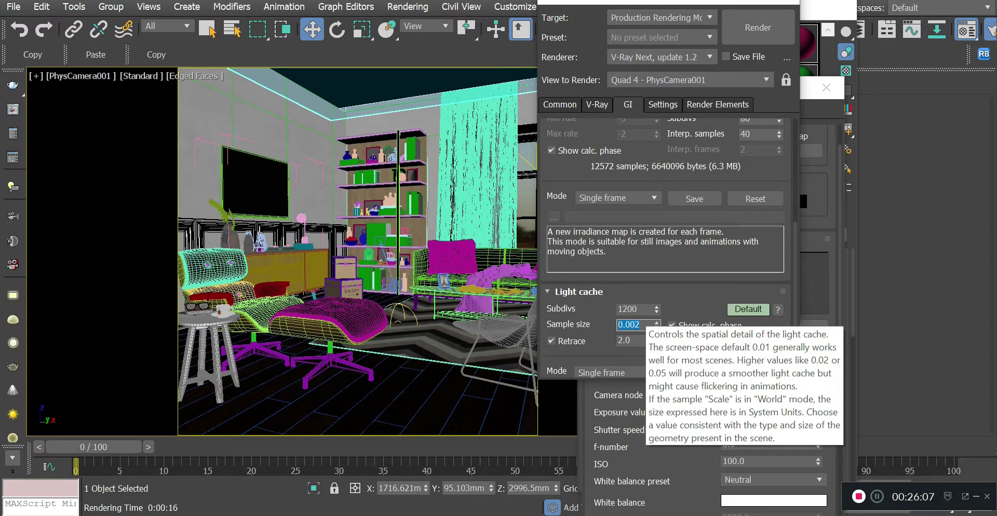
left_click_drag(641, 325, 630, 325)
type("1")
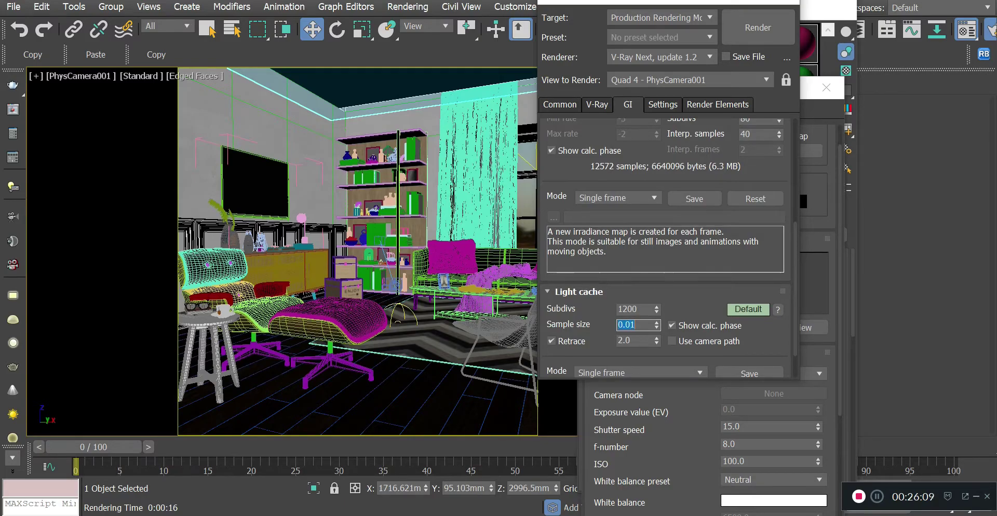
scroll(664, 244, "down", 2)
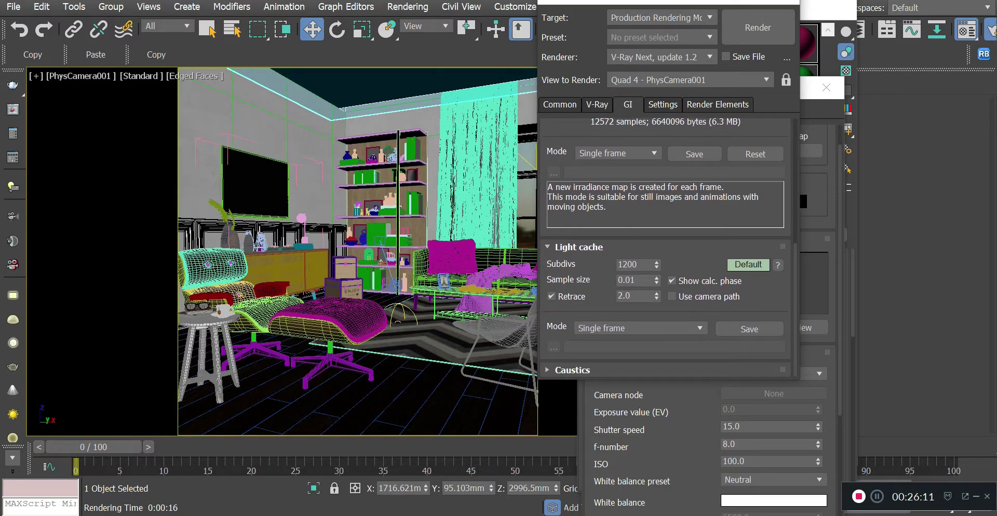
left_click(662, 105)
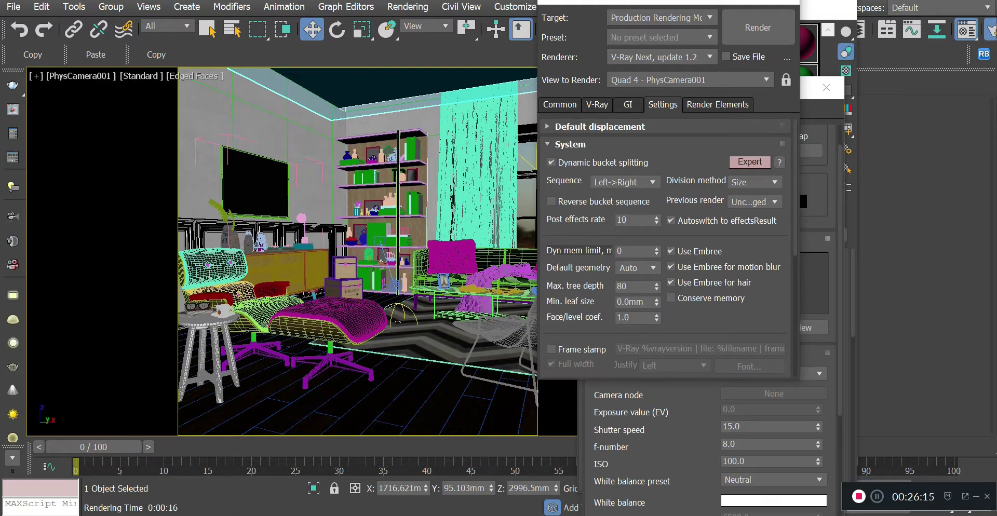
left_click(570, 144)
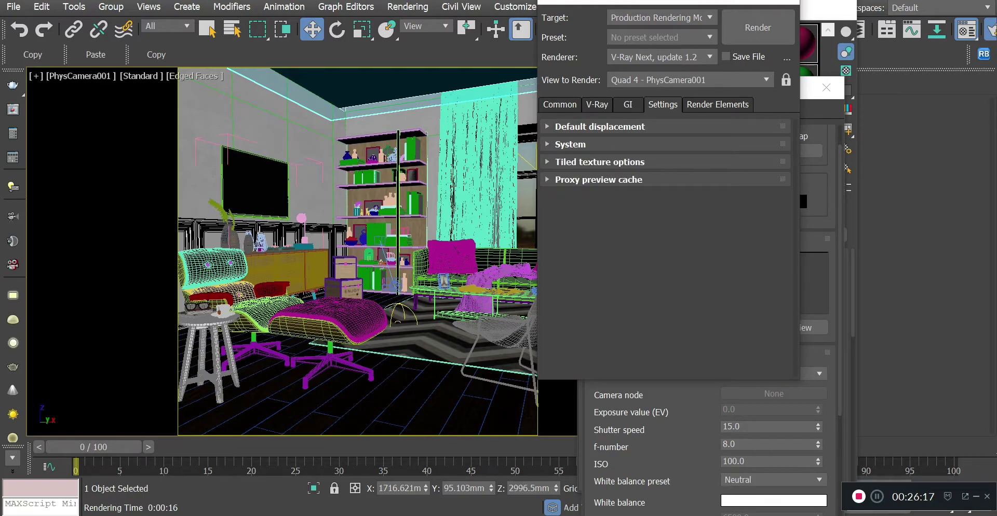
left_click(717, 105)
left_click(663, 105)
Set the output width to 1200 pixels and render the PhysCamera001 view.
left_click(559, 104)
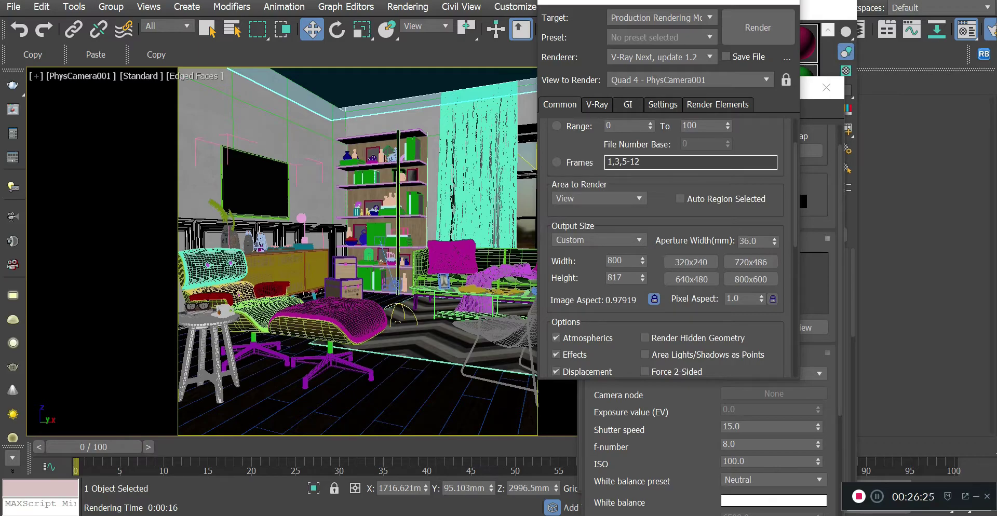
left_click_drag(625, 262, 612, 261)
type("1200")
key("Return")
left_click(757, 27)
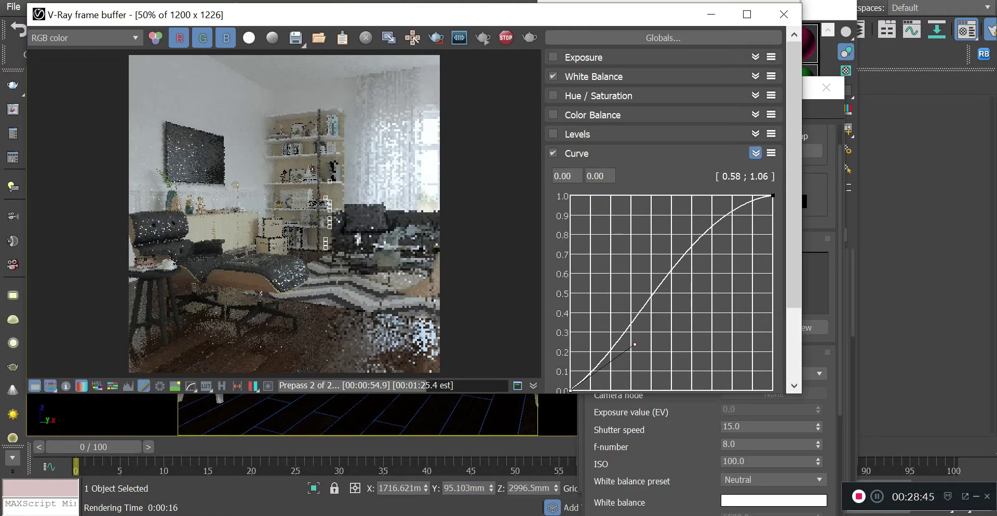
Maximize the frame buffer and examine the living room image while it renders.
left_click(747, 14)
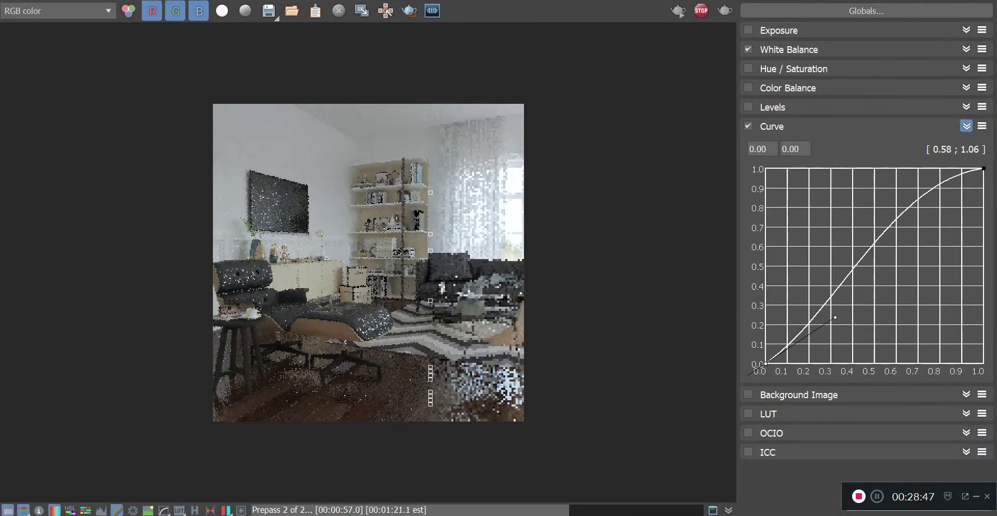
scroll(377, 291, "up", 1)
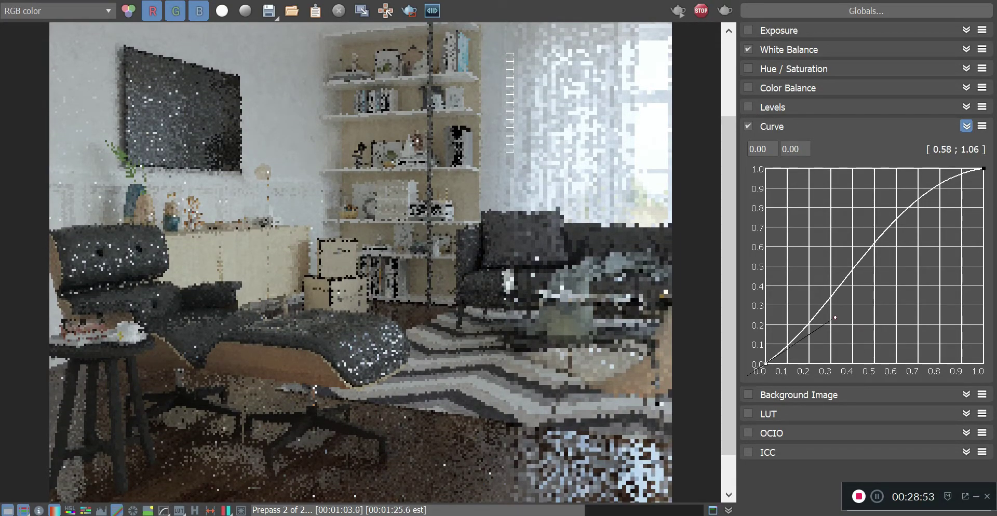
scroll(367, 263, "down", 1)
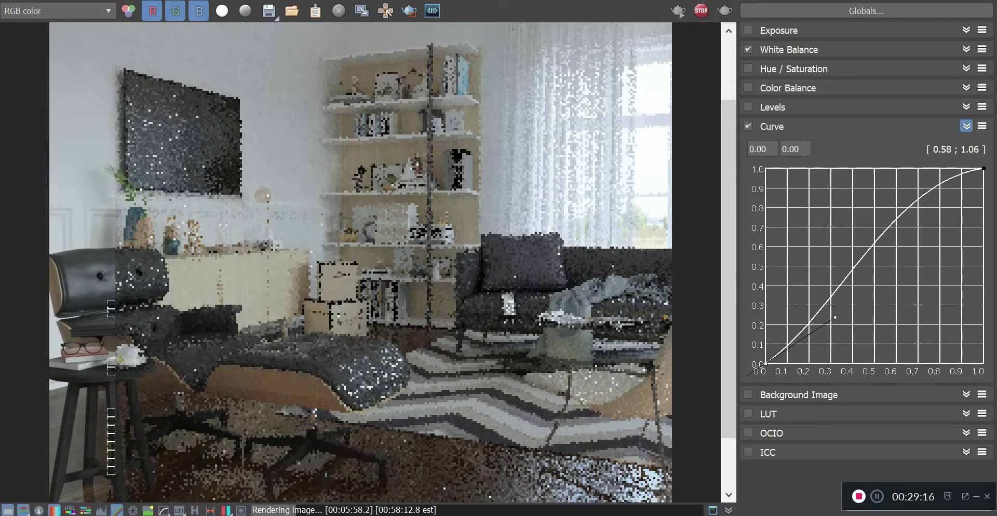
scroll(360, 179, "down", 1)
scroll(360, 179, "up", 1)
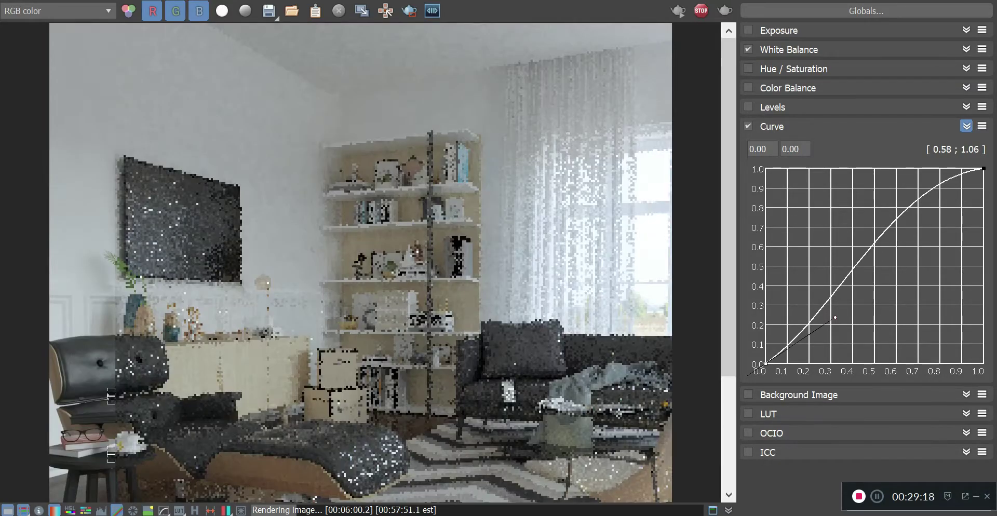
middle_click_drag(360, 180, 360, 65)
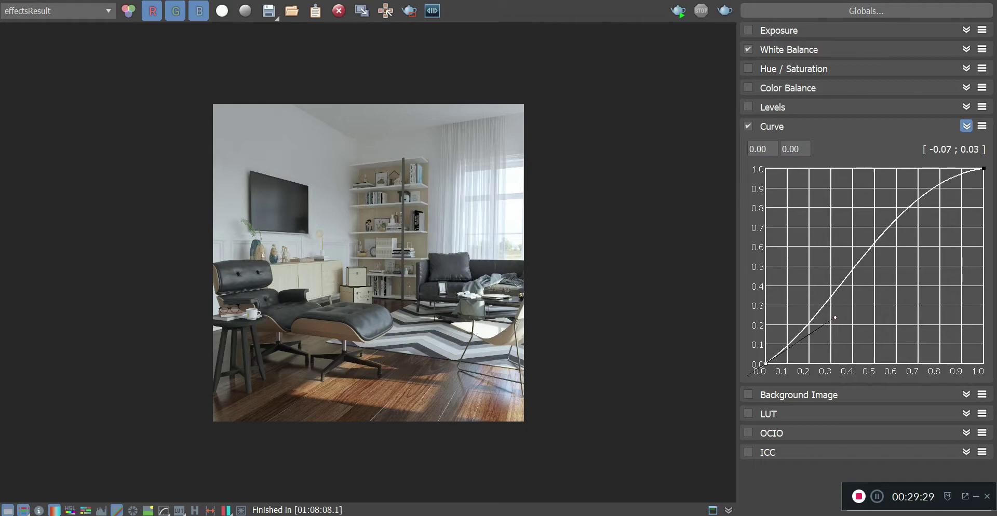
Examine the finished living room render closely from the ceiling down to the floor.
scroll(368, 314, "up", 1)
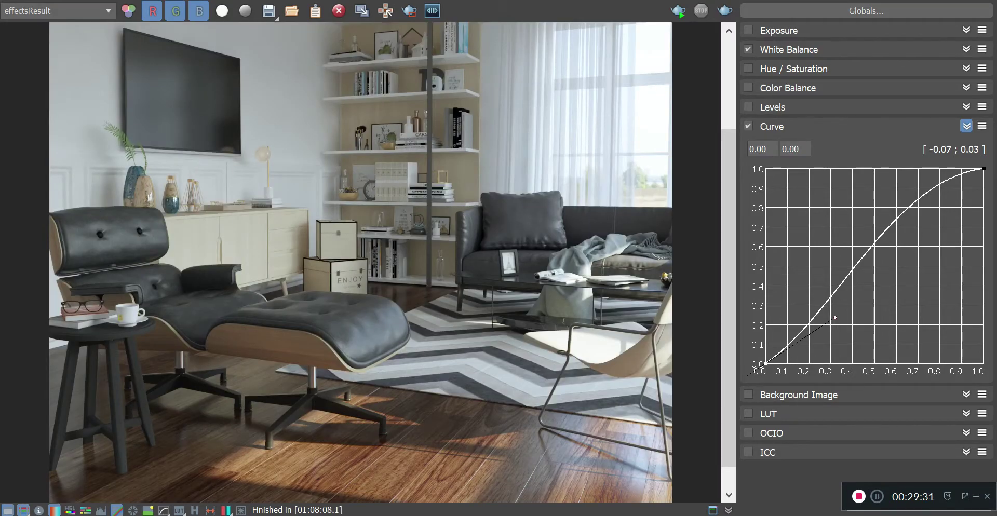
scroll(360, 262, "up", 3)
scroll(360, 262, "down", 4)
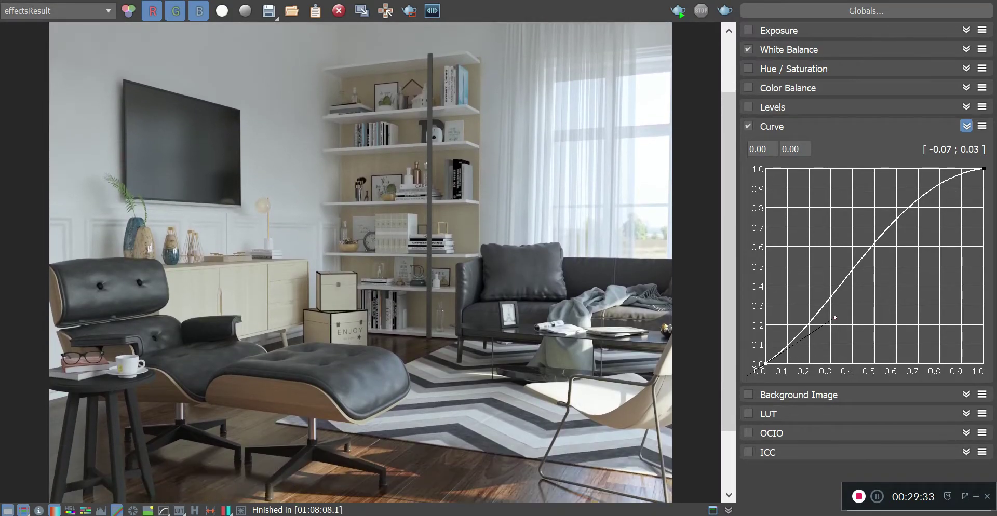
scroll(360, 262, "up", 2)
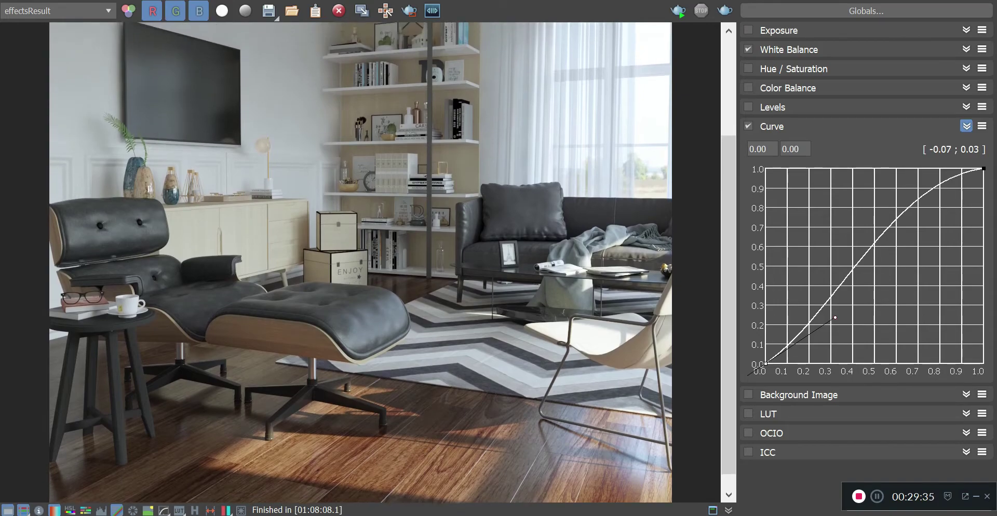
scroll(360, 262, "up", 1)
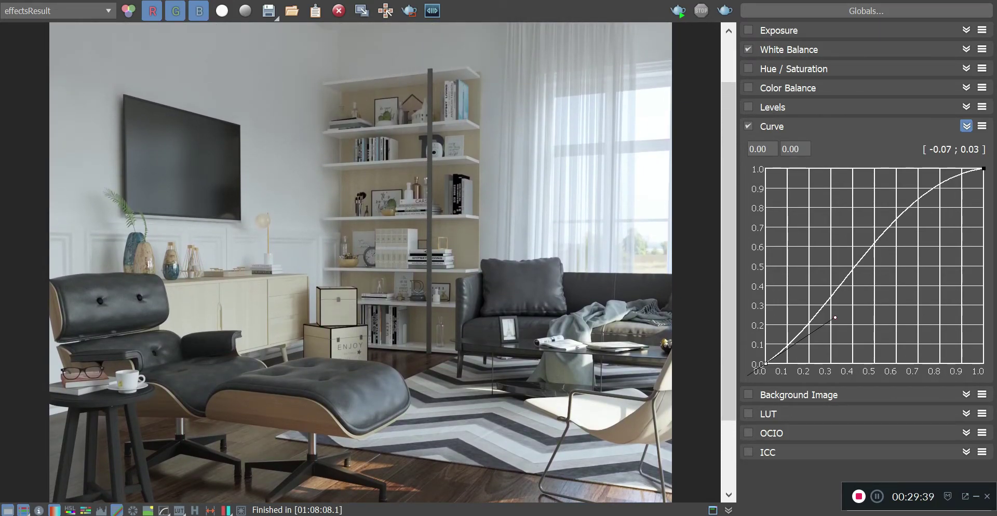
scroll(361, 262, "down", 2)
scroll(360, 262, "down", 1)
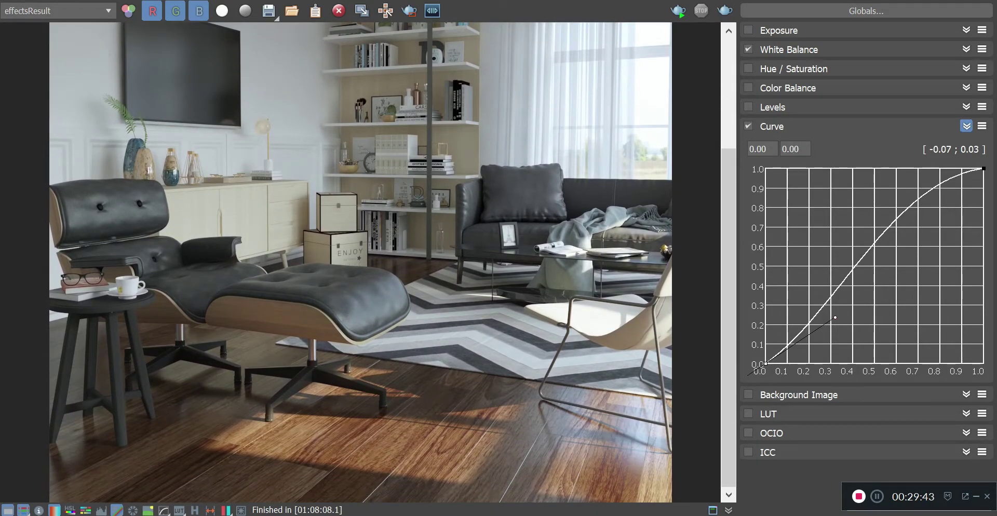
scroll(360, 262, "up", 3)
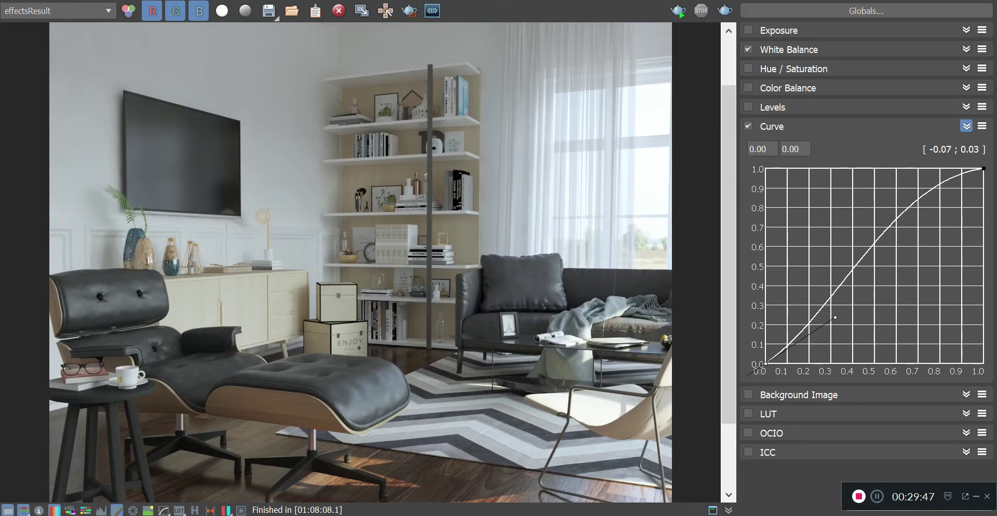
Save the finished render as Living Room.jpg in the render folder of Living 2020.
left_click(268, 11)
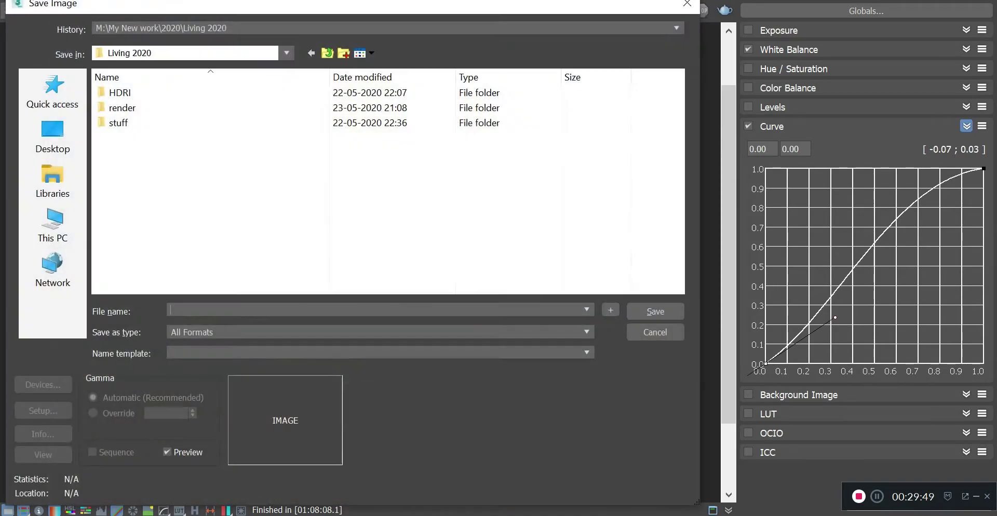
double_click(123, 108)
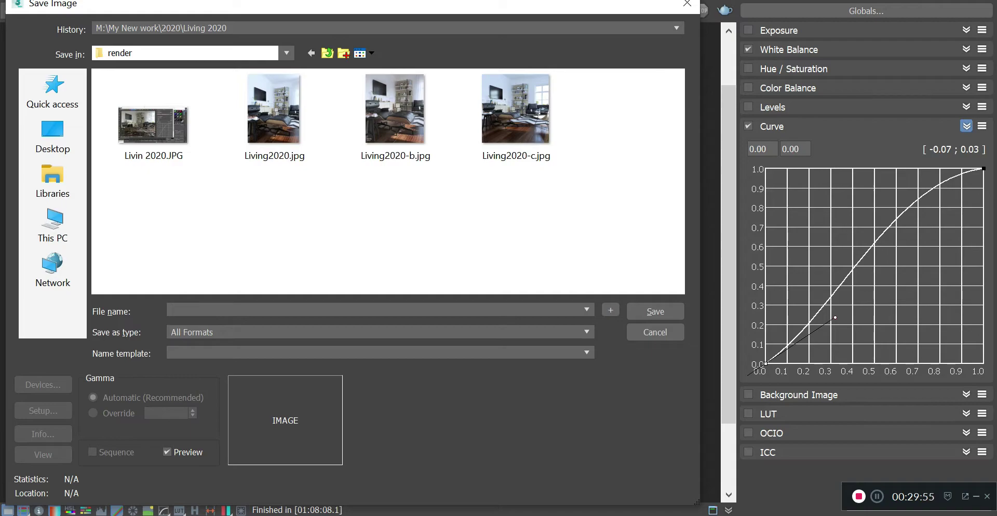
type("Living Romm")
key("BackSpace")
key("BackSpace")
type("om.jpg")
key("Return")
key("Return")
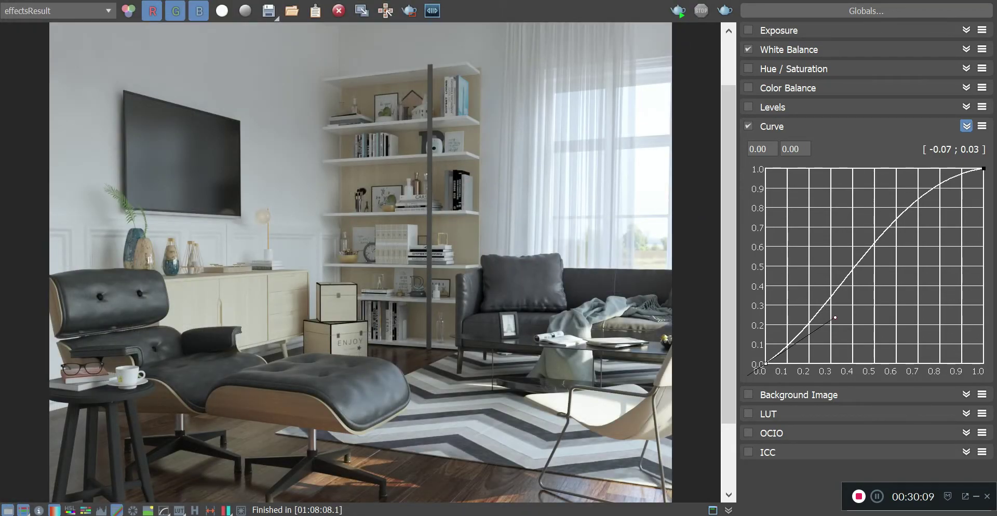
Switch to File Explorer and open the pinned My New work folder.
key("alt+Tab")
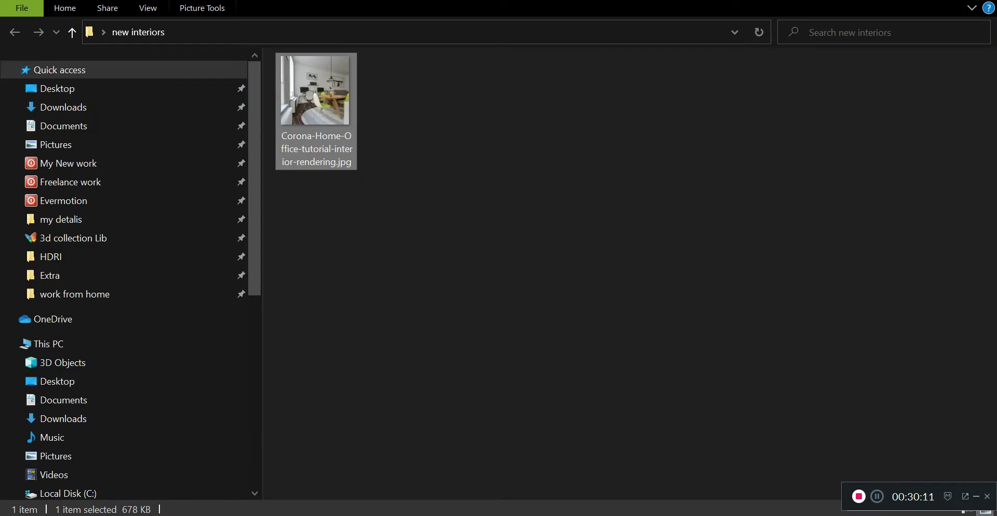
right_click(243, 515)
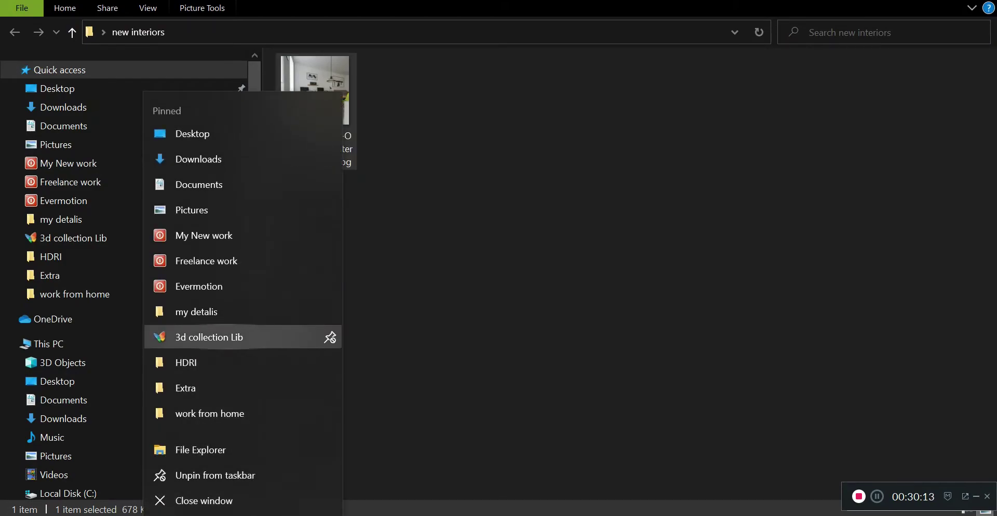
key("Up")
key("Up")
key("Up")
key("Up")
key("Down")
key("Up")
key("Return")
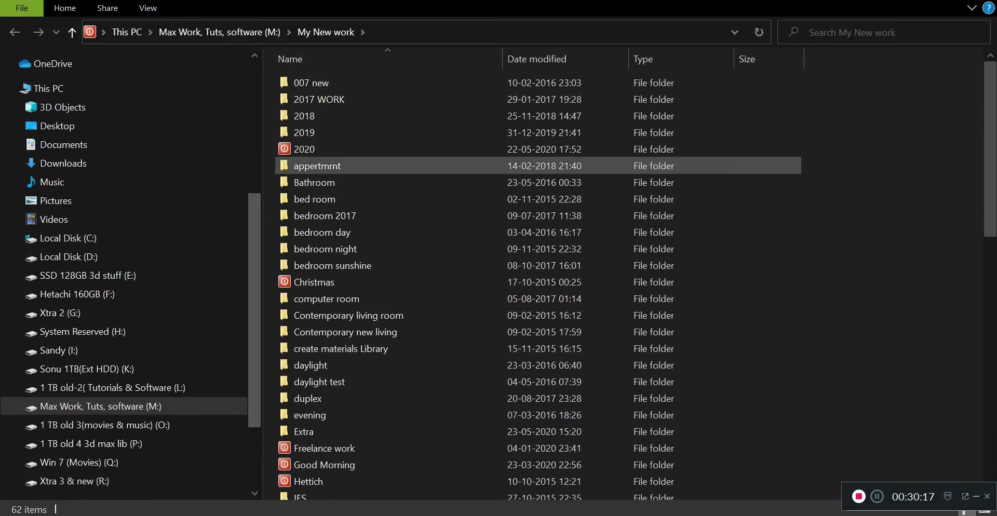
Open Living Room.jpg from the render folder inside 2020 > Living 2020.
double_click(304, 150)
double_click(316, 133)
key("Up")
key("Up")
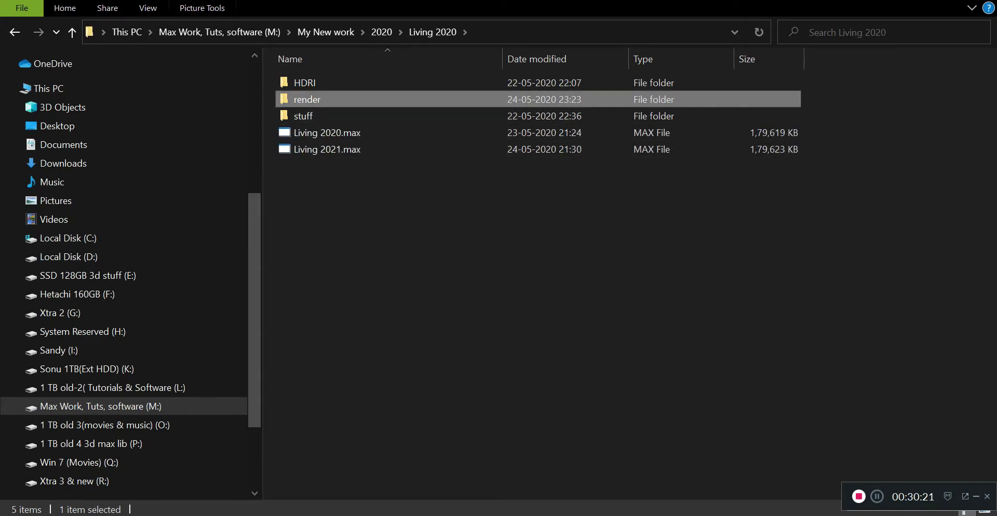
key("Return")
double_click(404, 96)
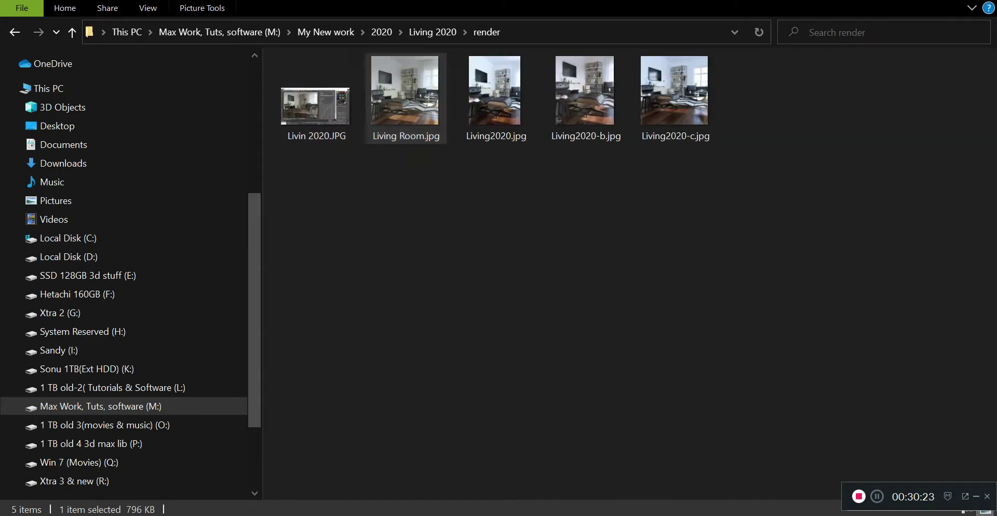
Examine the saved living room image up close down to the furniture and rug, ending with the whole picture in view.
scroll(467, 166, "up", 3)
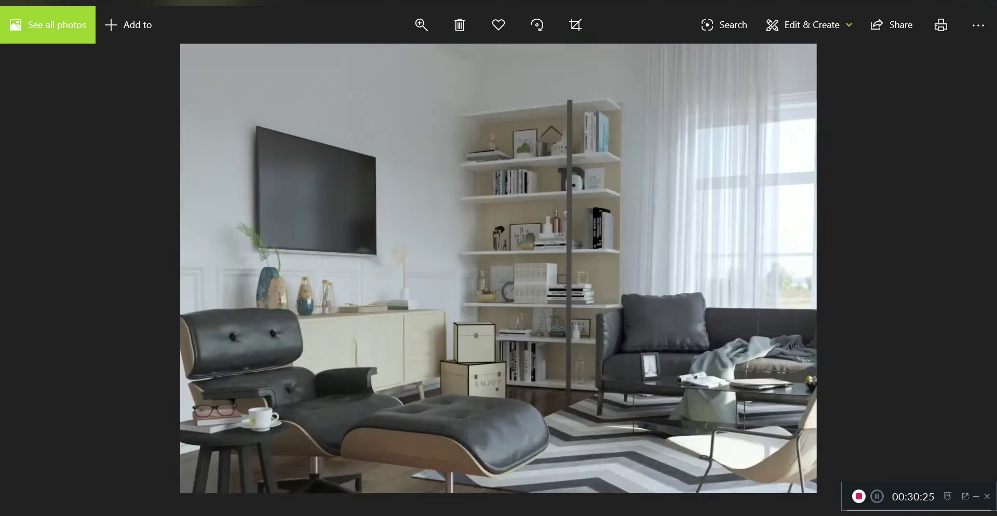
left_click_drag(497, 286, 499, 131)
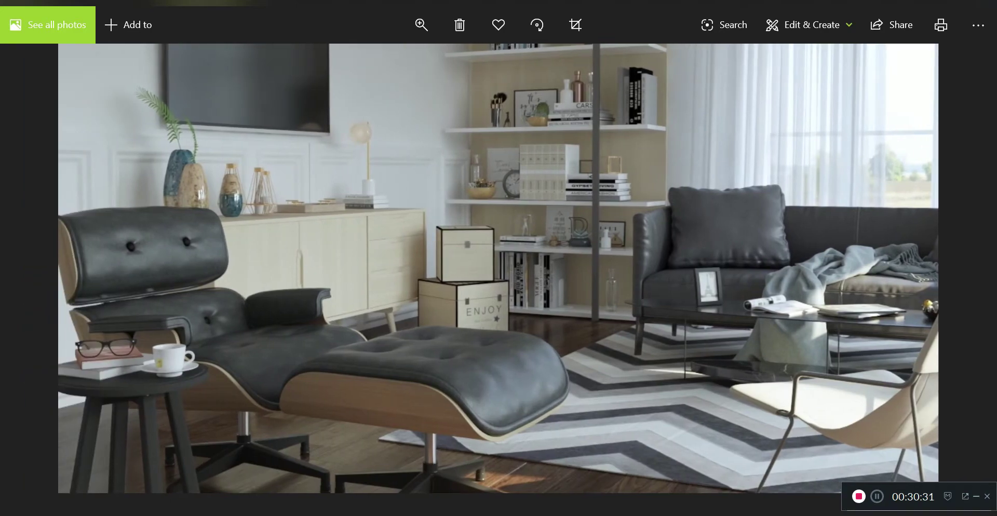
key("ctrl+0")
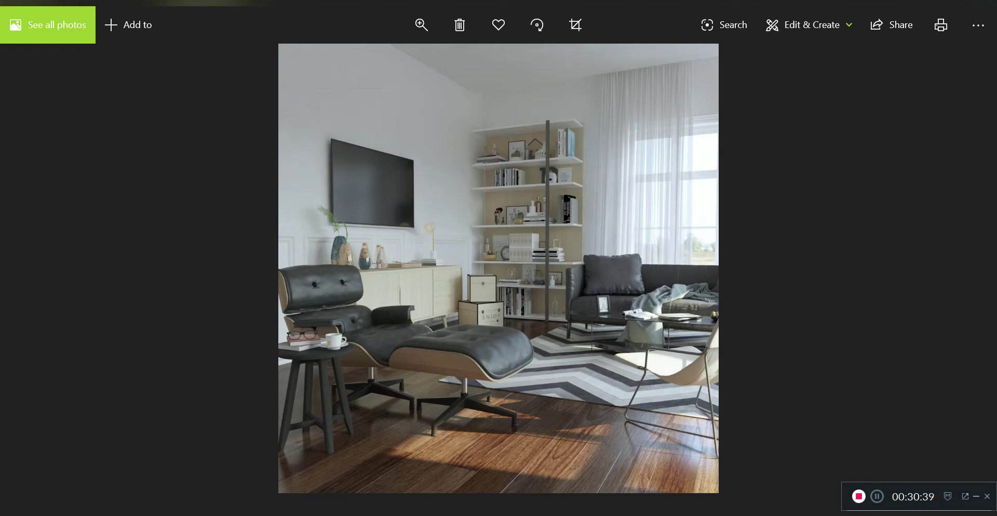
Switch to the V-Ray frame buffer in 3ds Max, restore its window size, view the whole render, and return to the saved image.
left_click(467, 515)
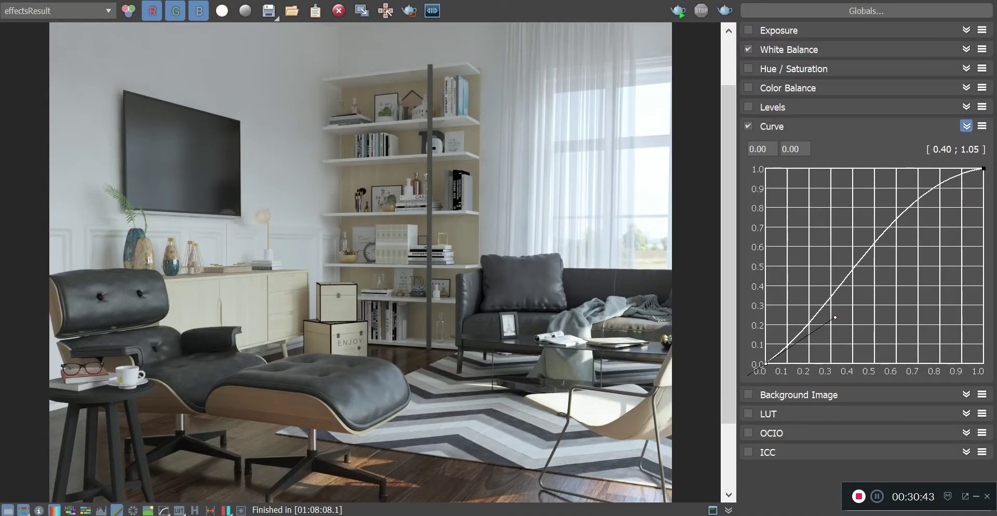
left_click(942, 0)
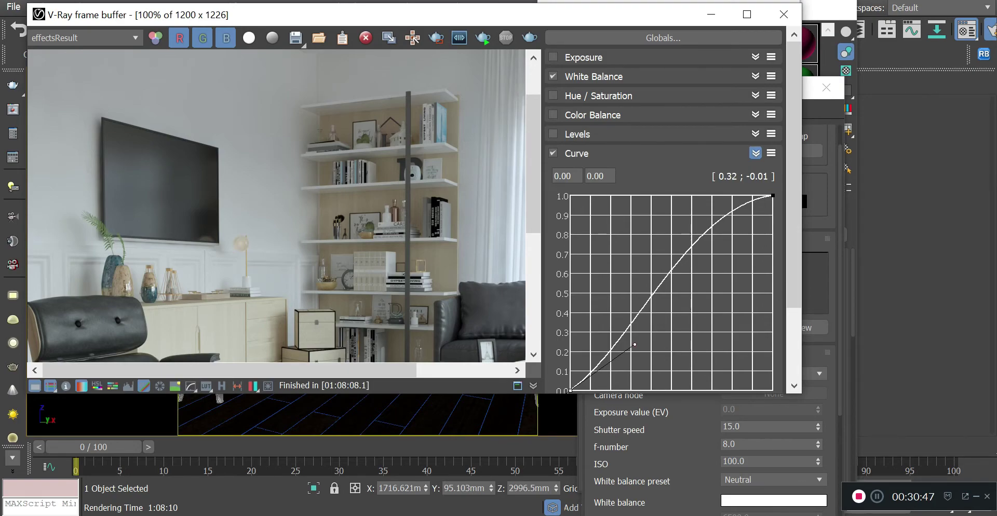
scroll(283, 214, "down", 1)
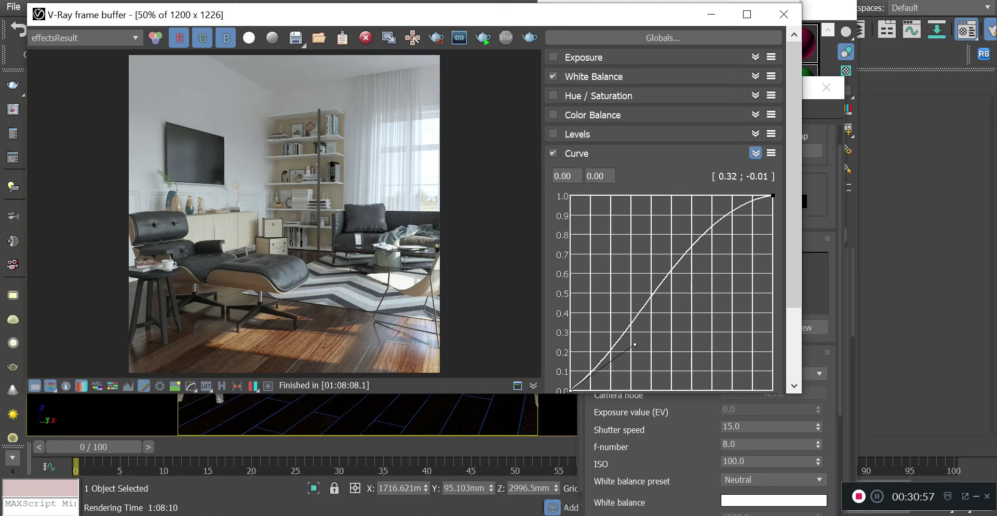
key("alt+Tab")
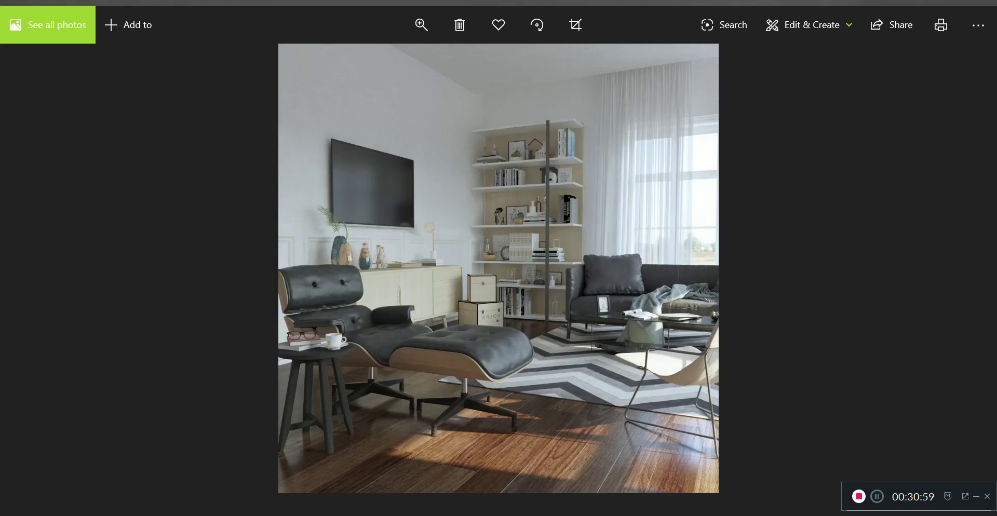